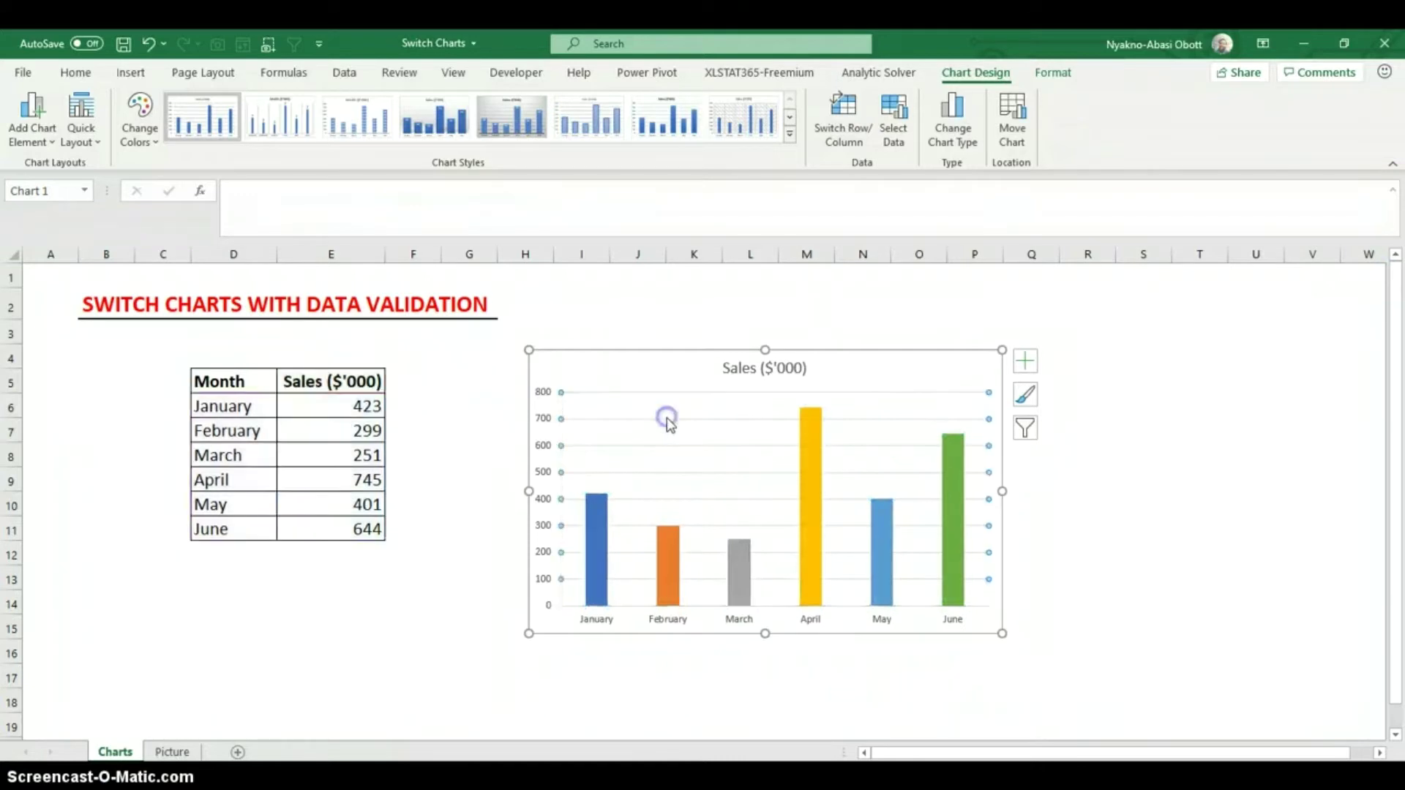
Step: Delete the vertical value axis from the Sales ($'000) column chart
left_click(664, 423)
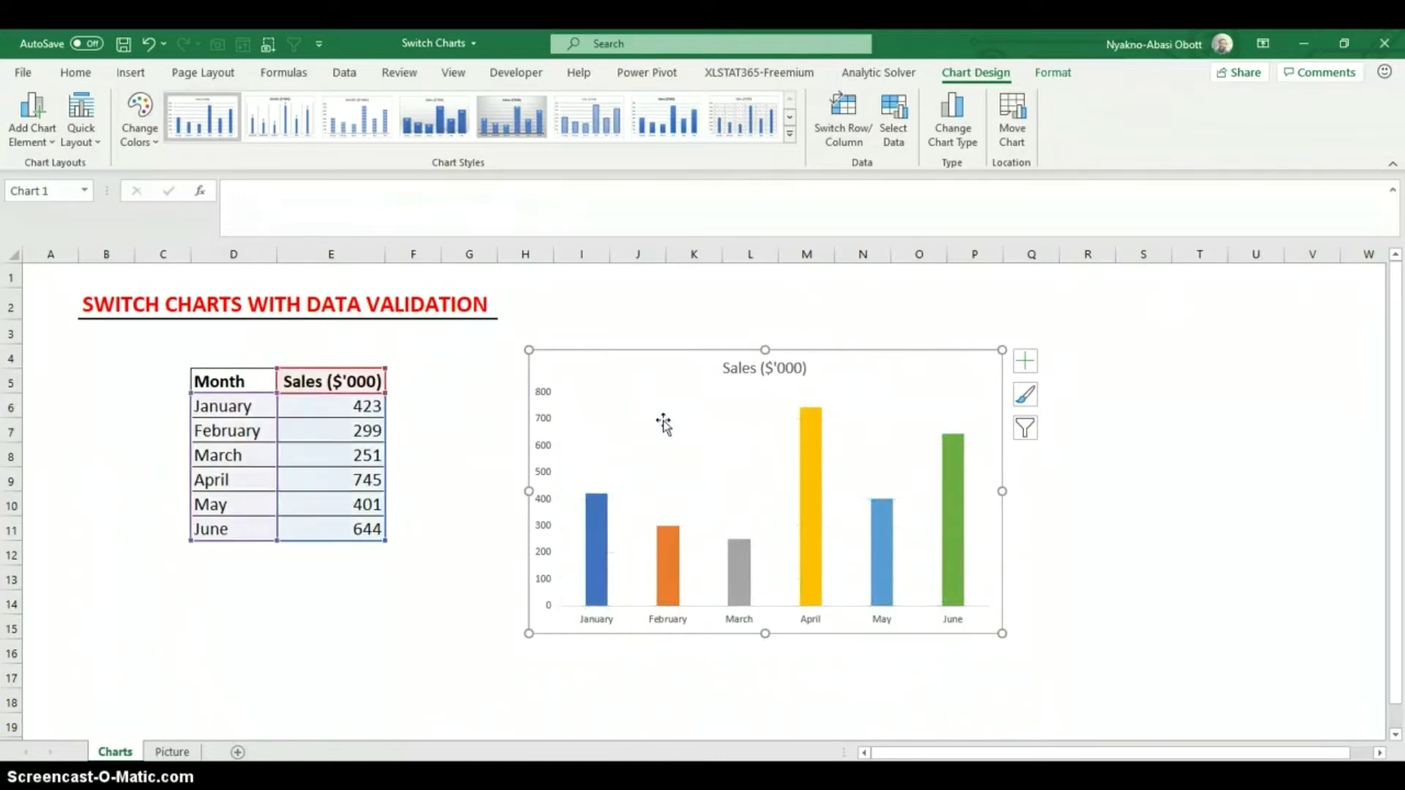
left_click(547, 420)
key("Delete")
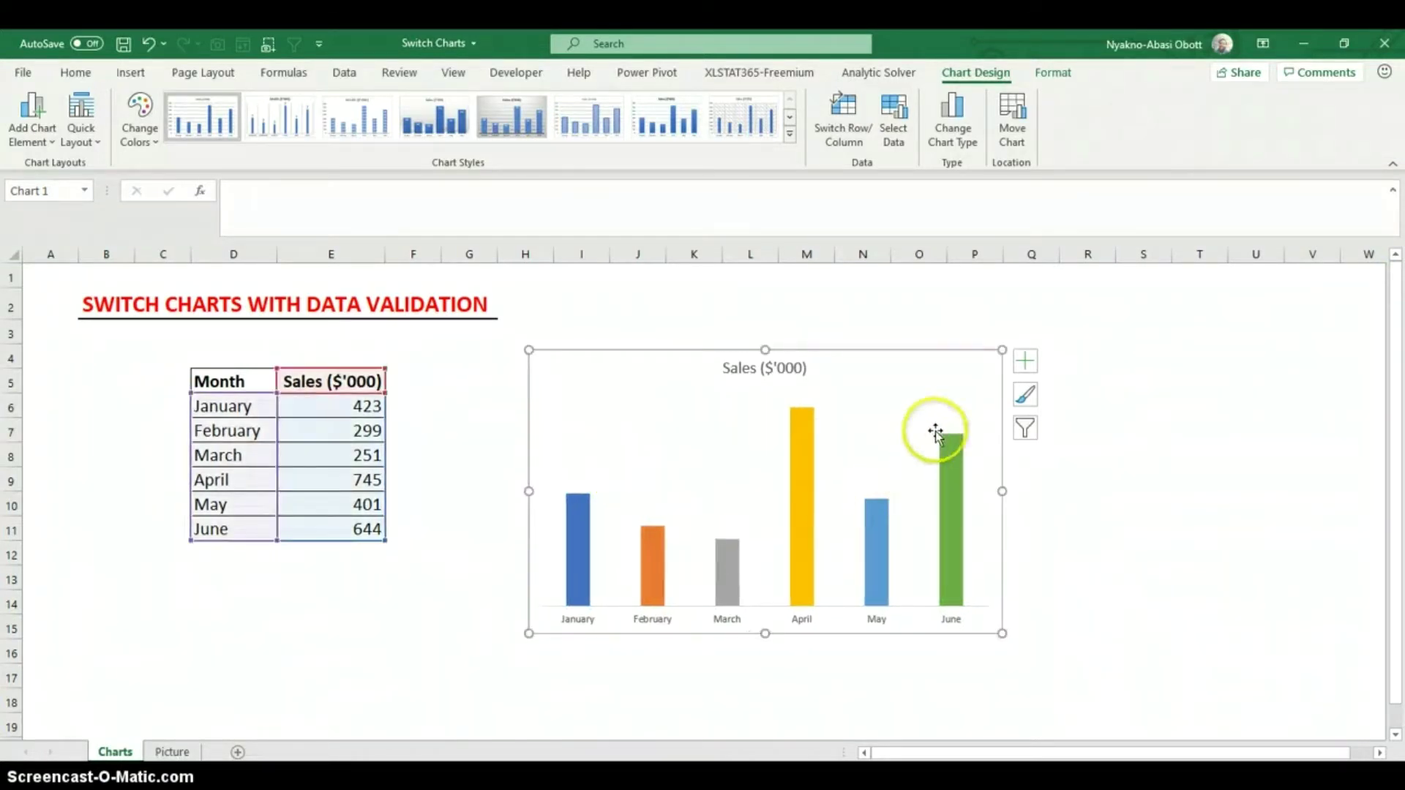
Step: Add data labels to the column chart at the Outside End position
left_click(1024, 362)
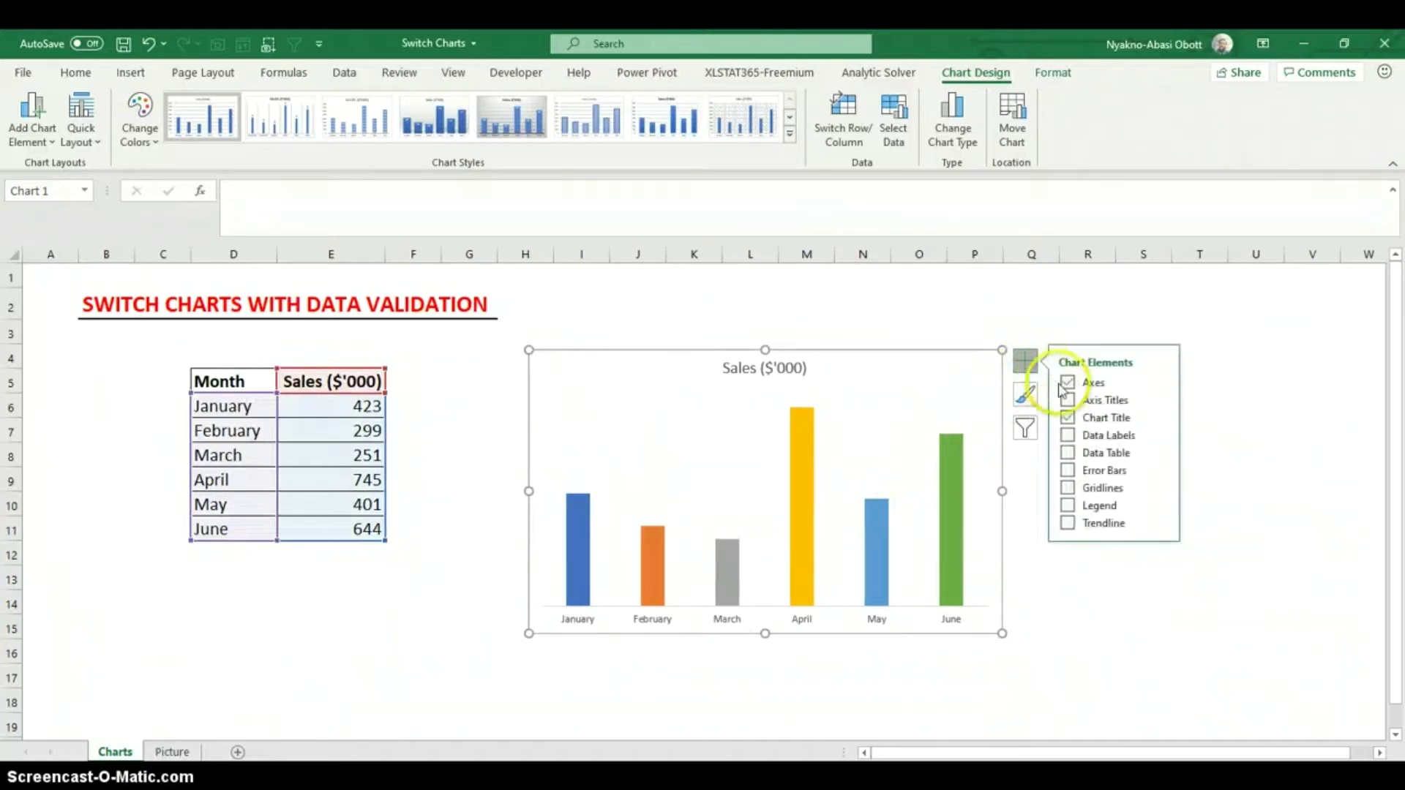
left_click(1161, 435)
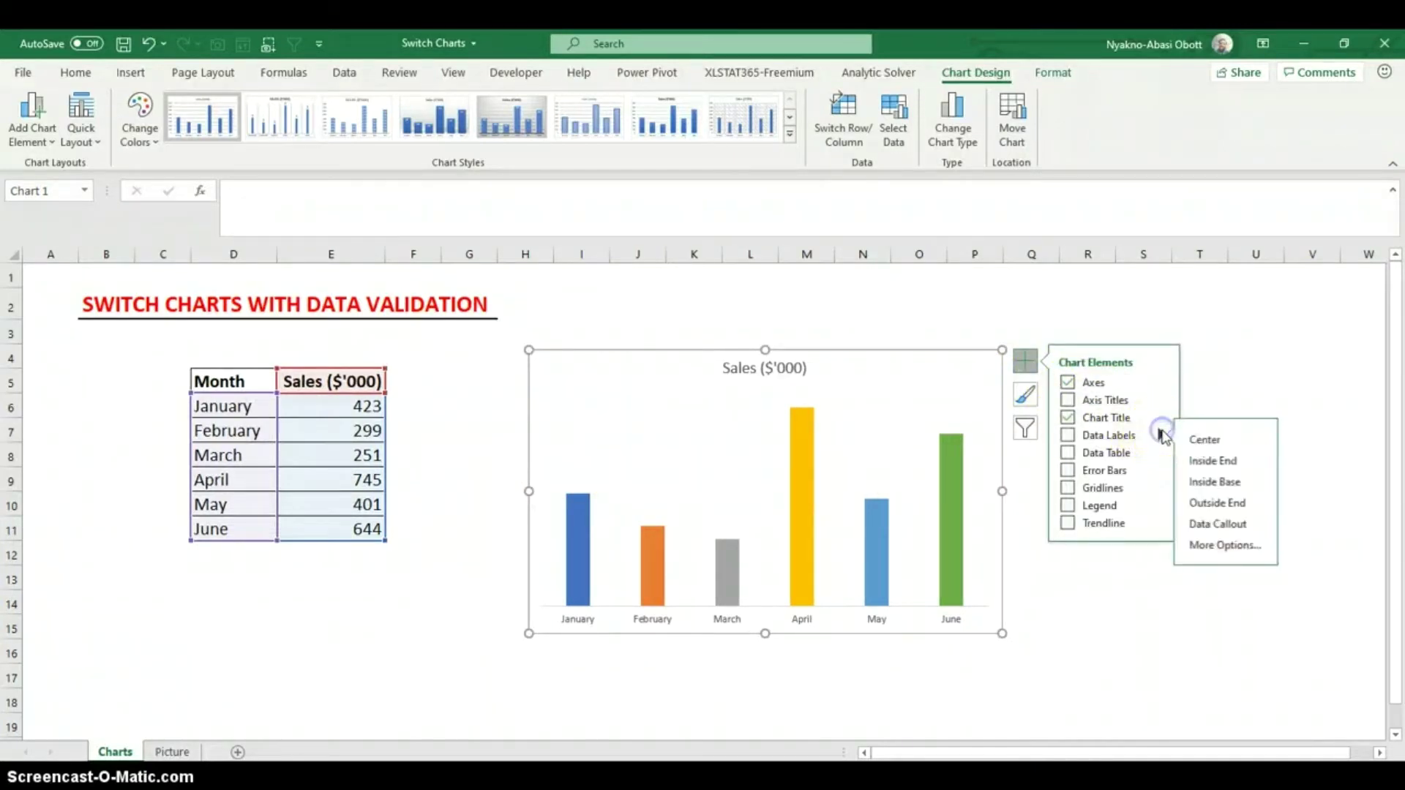
left_click(1235, 504)
left_click(846, 674)
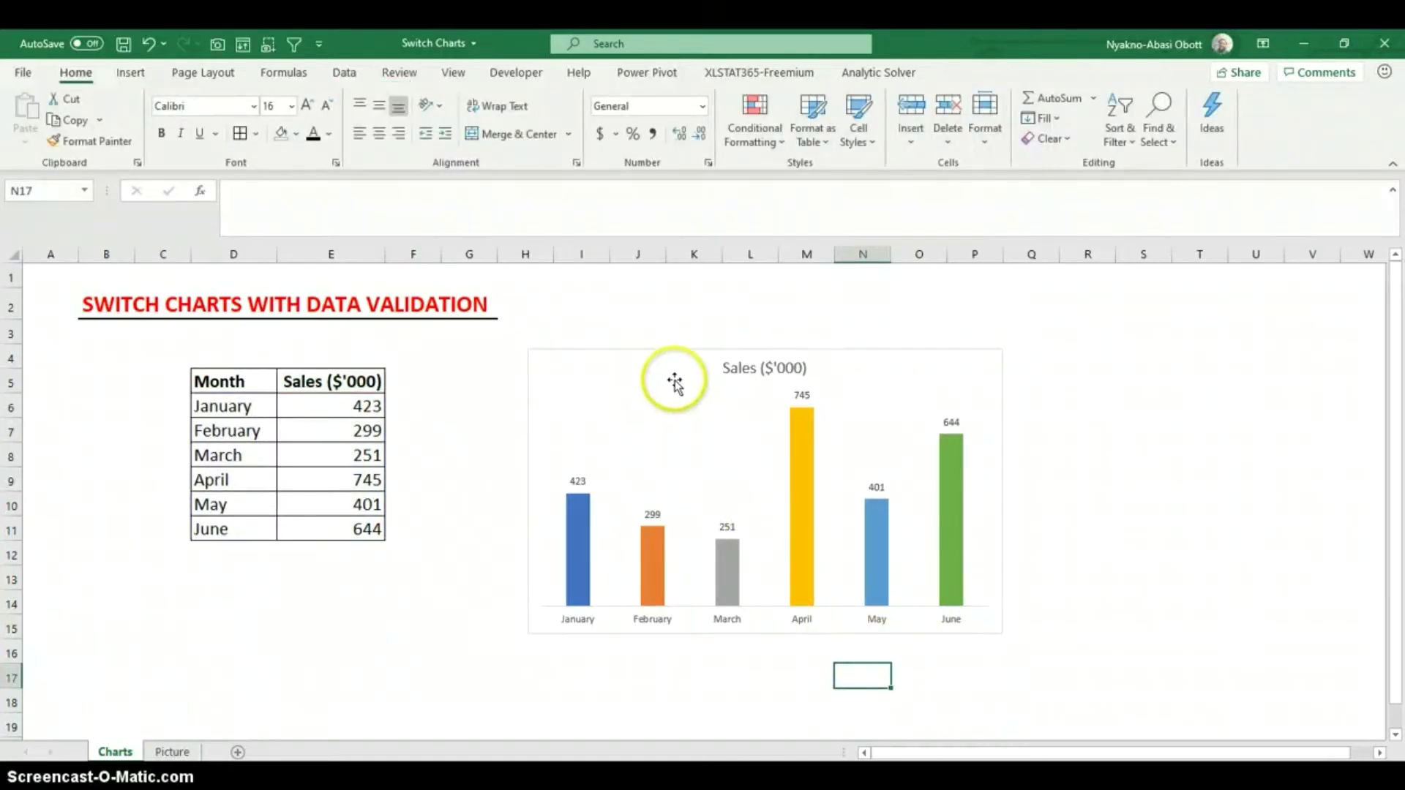
Step: Duplicate the column chart and place the copy directly beneath the original
left_click(674, 362)
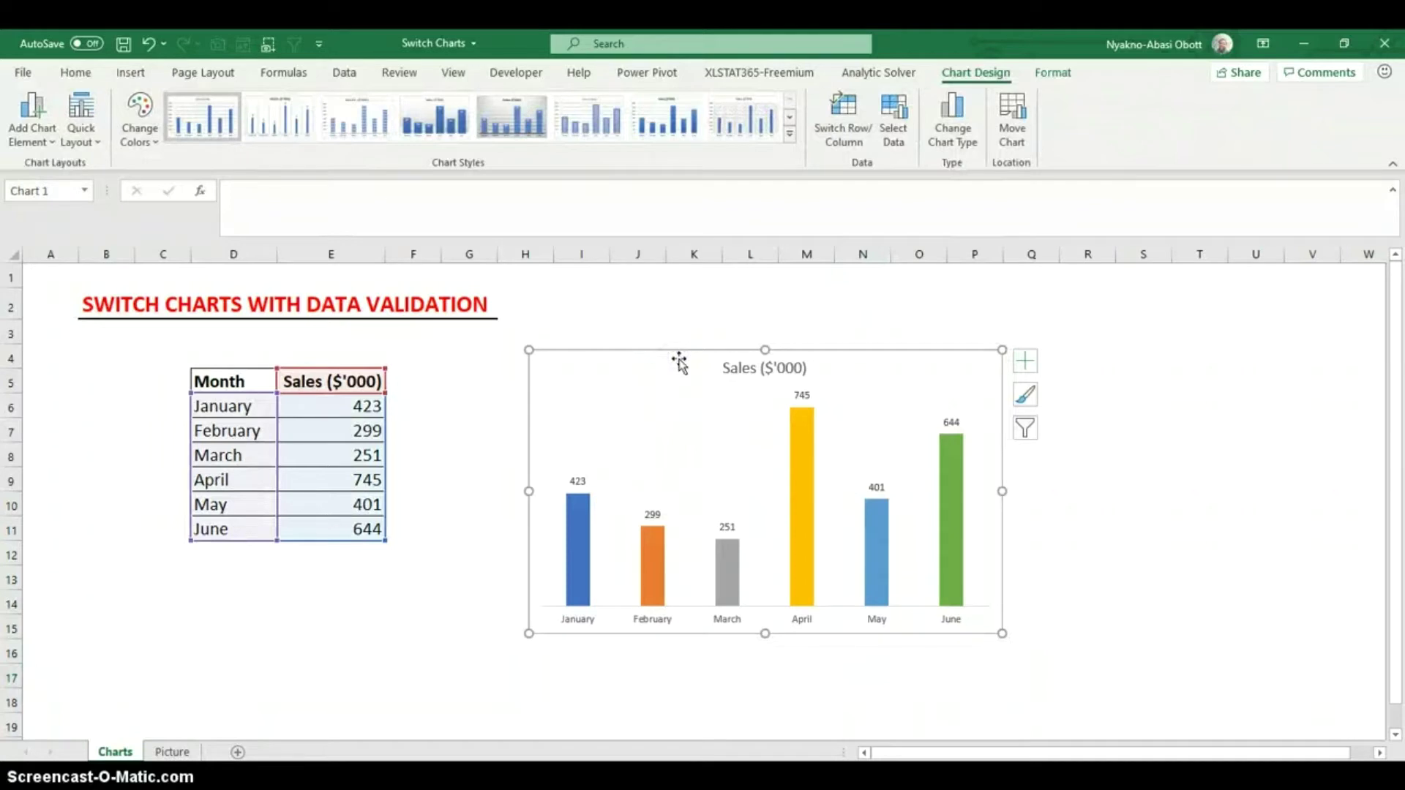
key("ctrl+d")
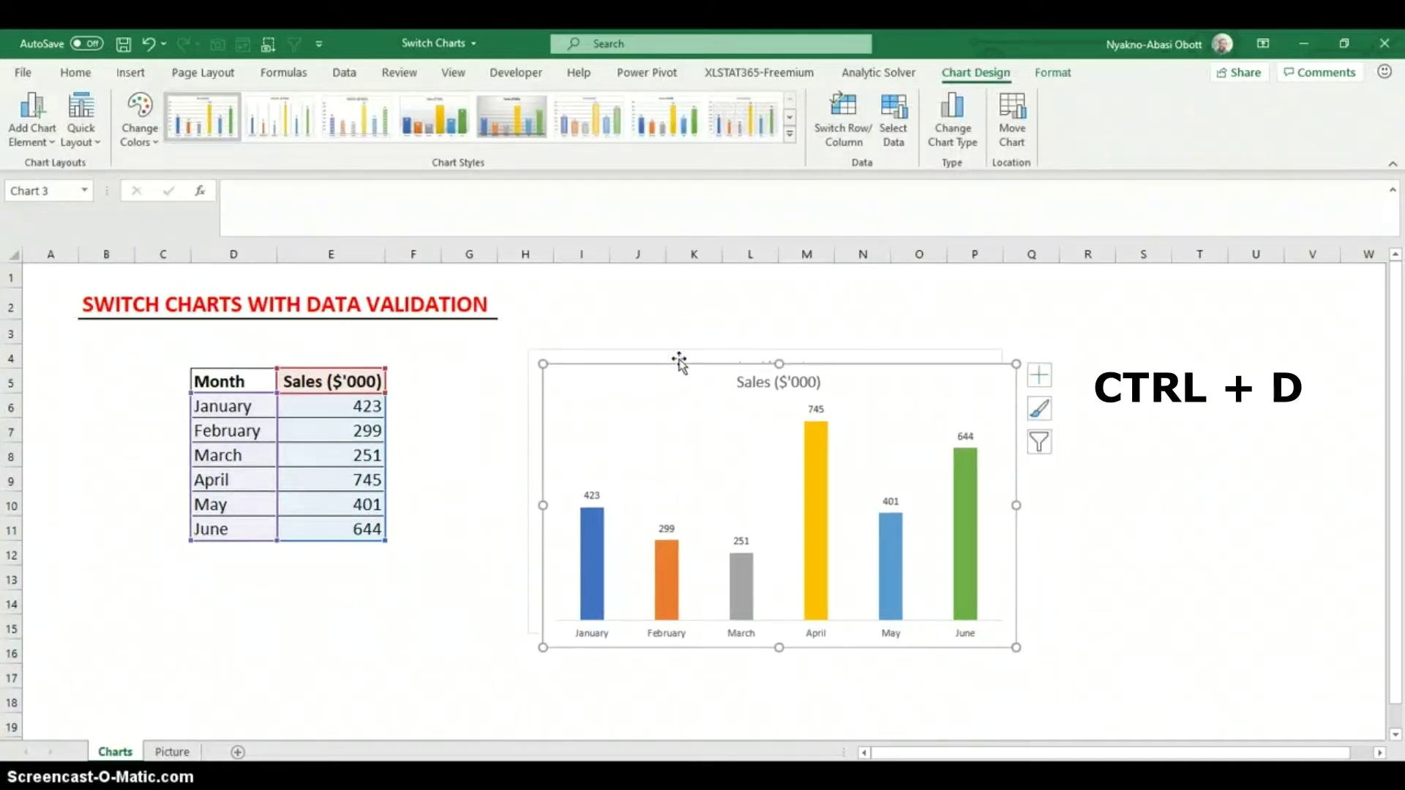
scroll(805, 358, "down", 1)
left_click_drag(858, 293, 853, 573)
scroll(1093, 467, "down", 2)
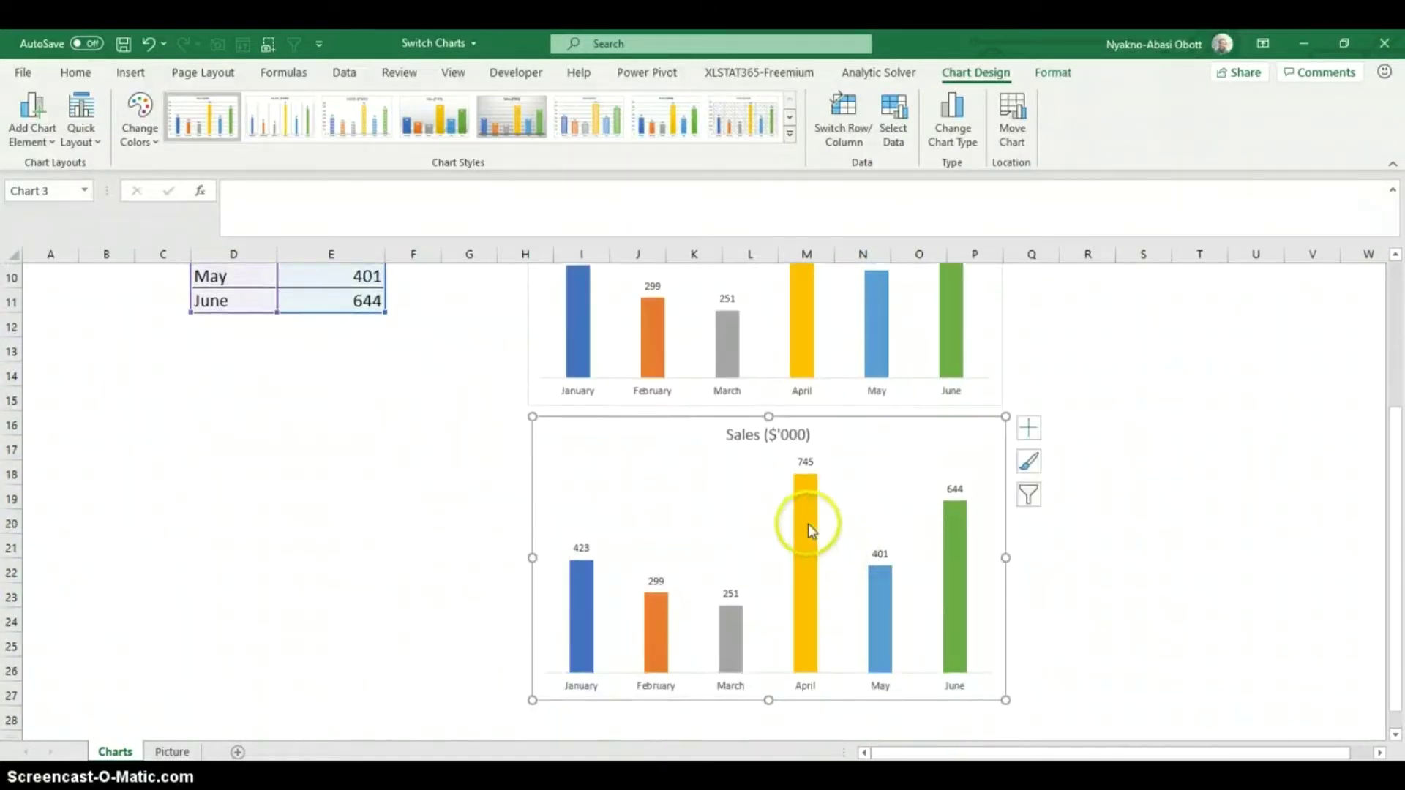
Step: Change the duplicated chart's type to Clustered Bar
right_click(808, 526)
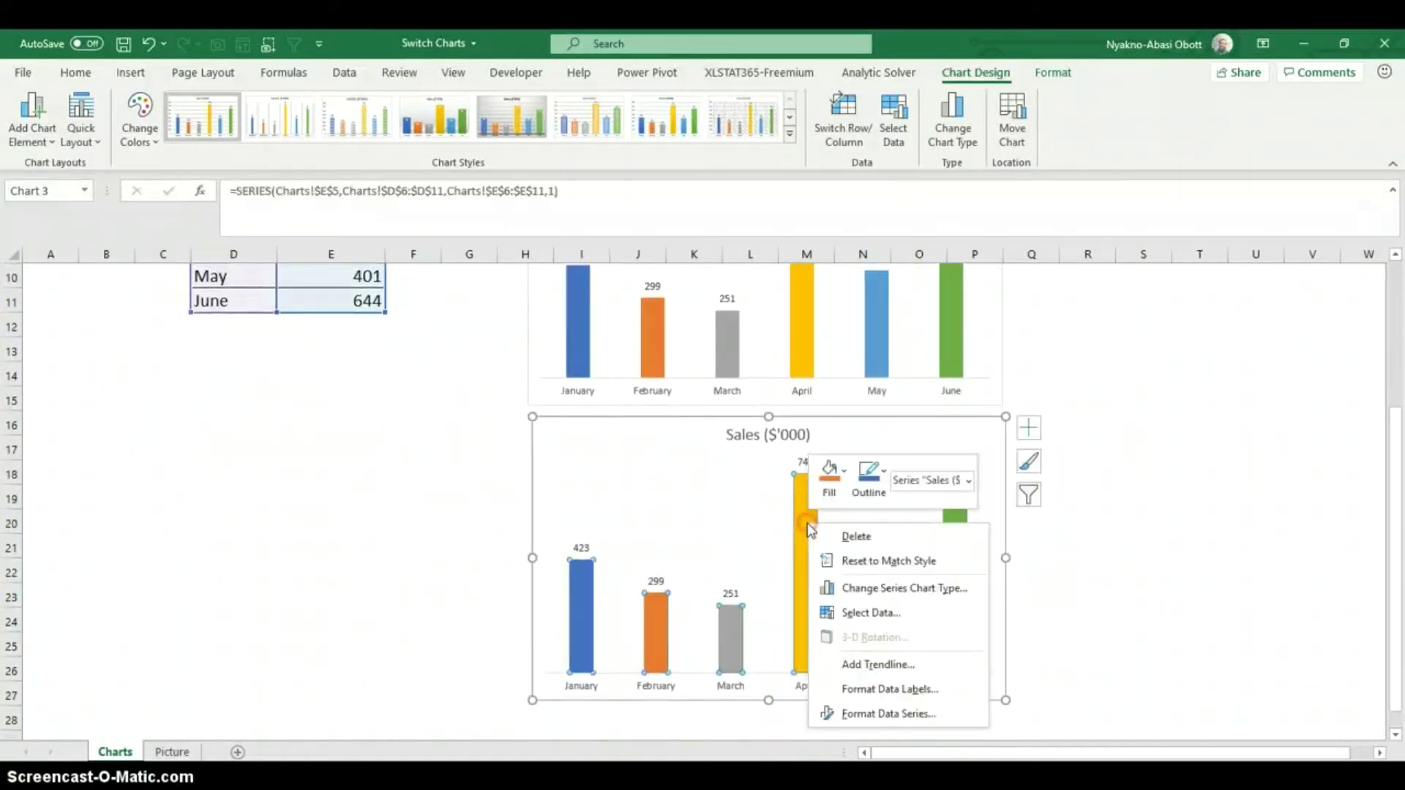
left_click(893, 590)
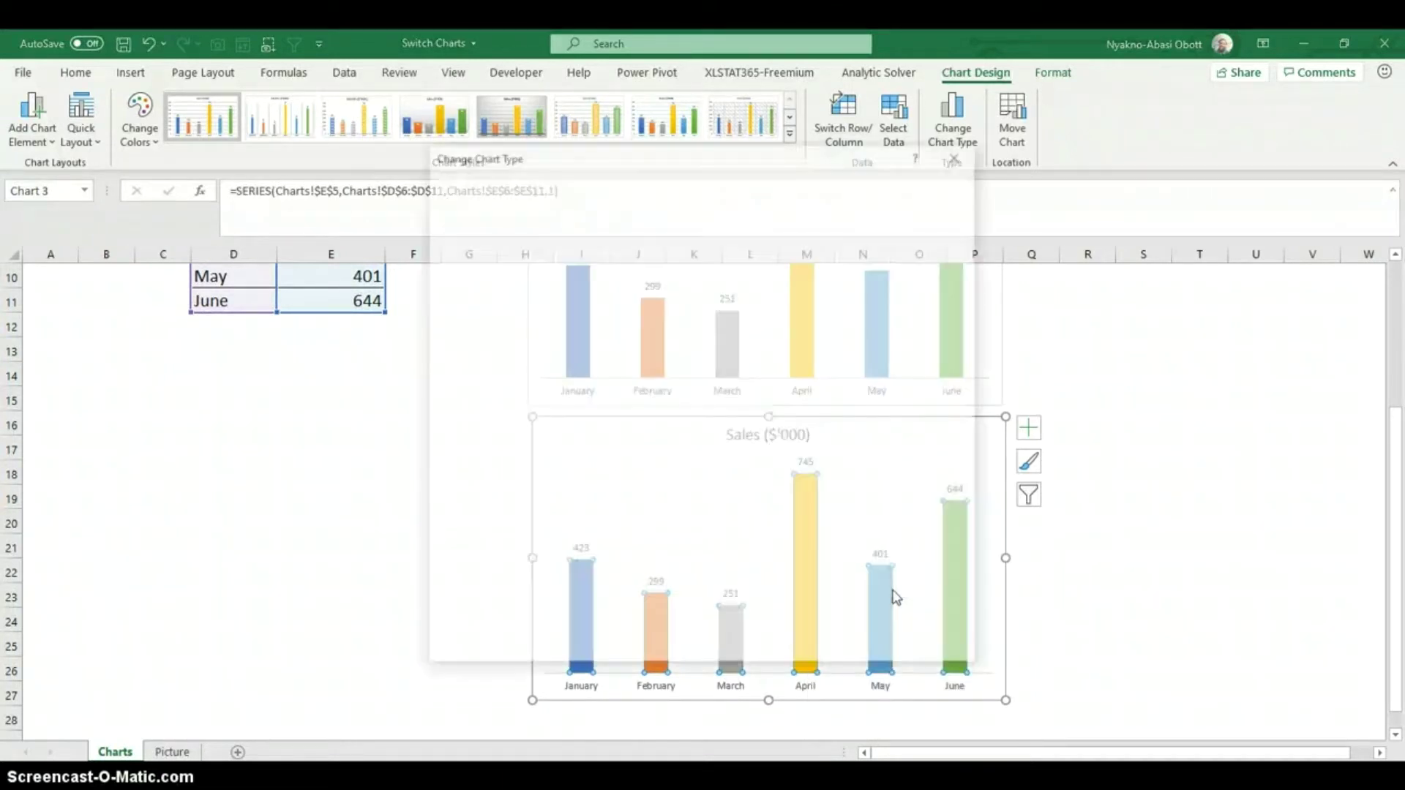
left_click(477, 320)
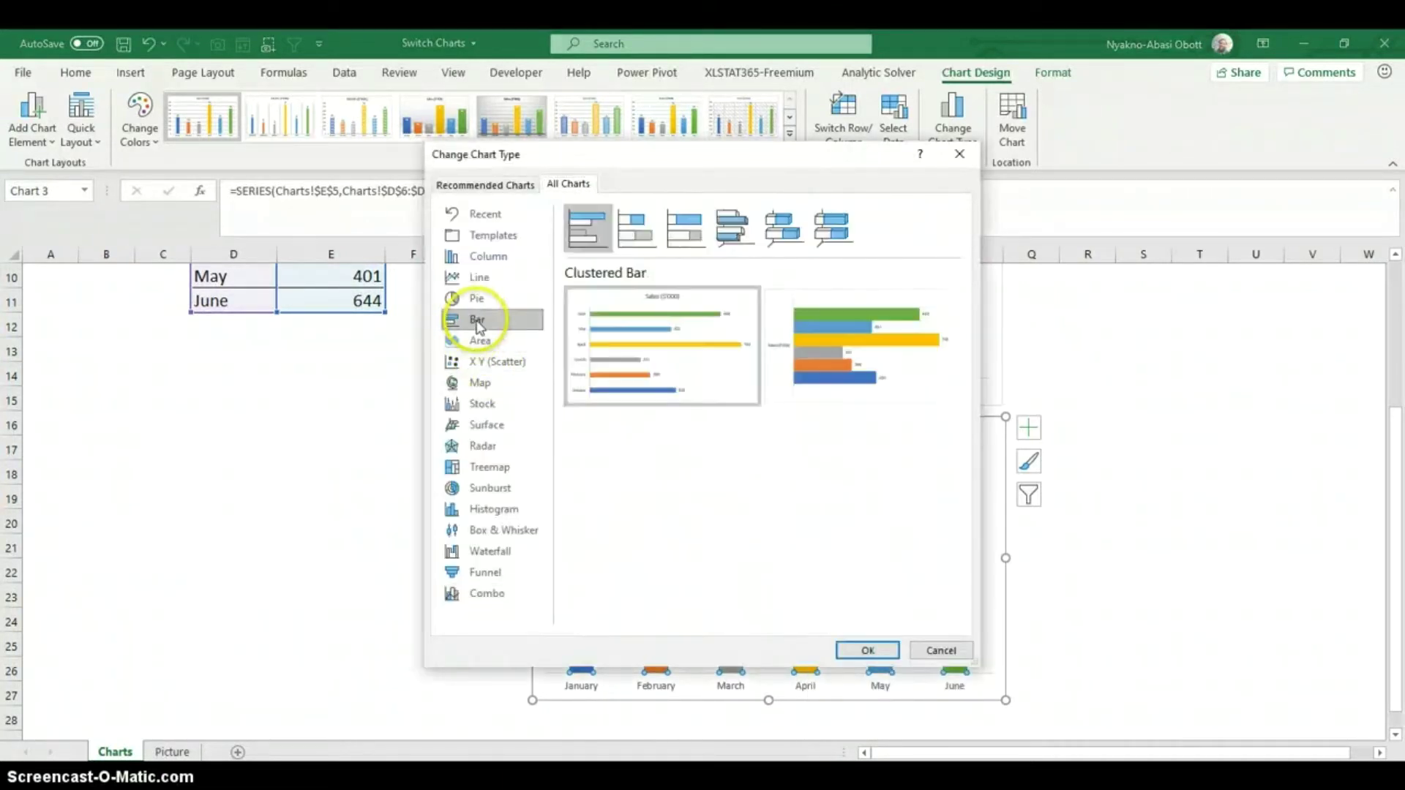
left_click(867, 651)
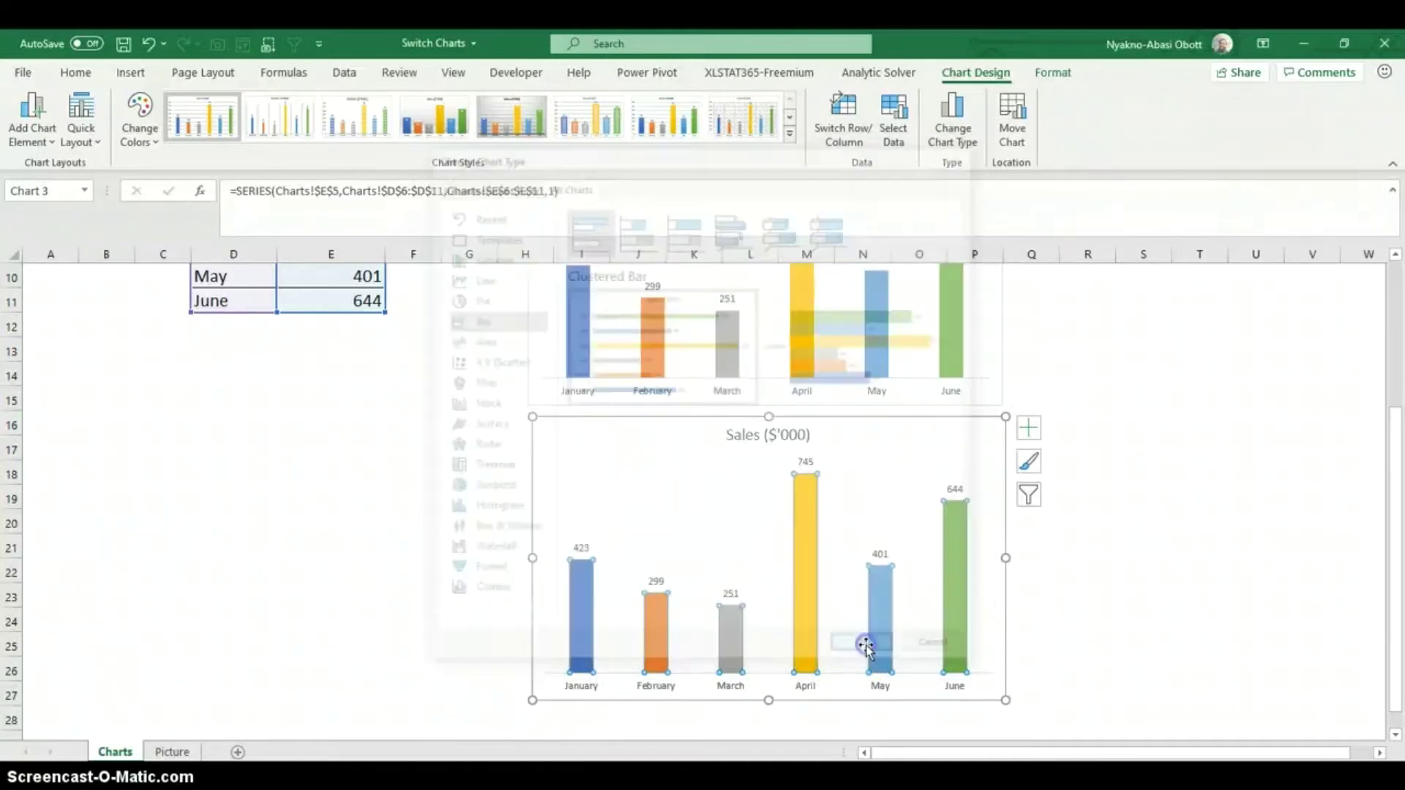
Step: Make a copy of the clustered bar chart and place it directly beneath that chart
scroll(1061, 582, "down", 1)
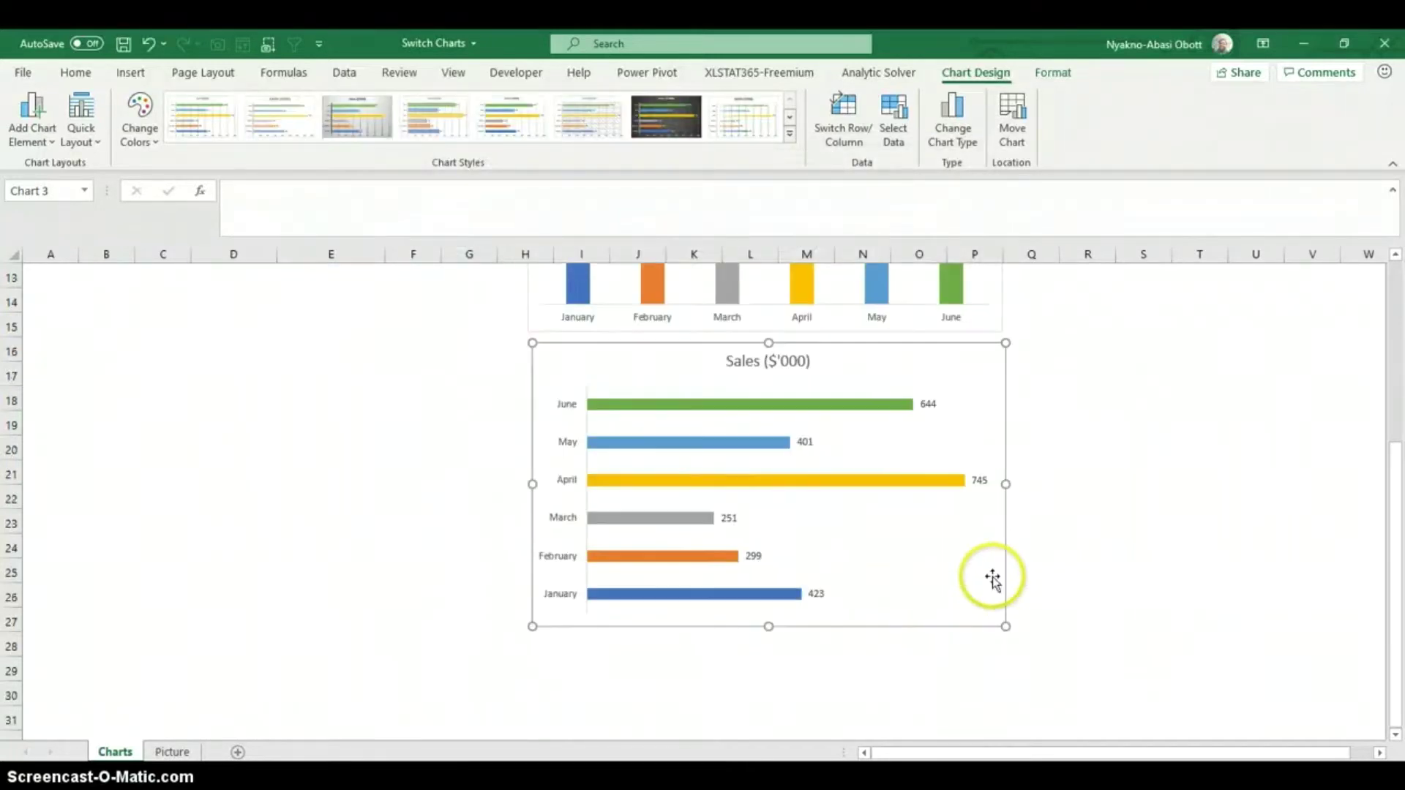
key("ctrl+v")
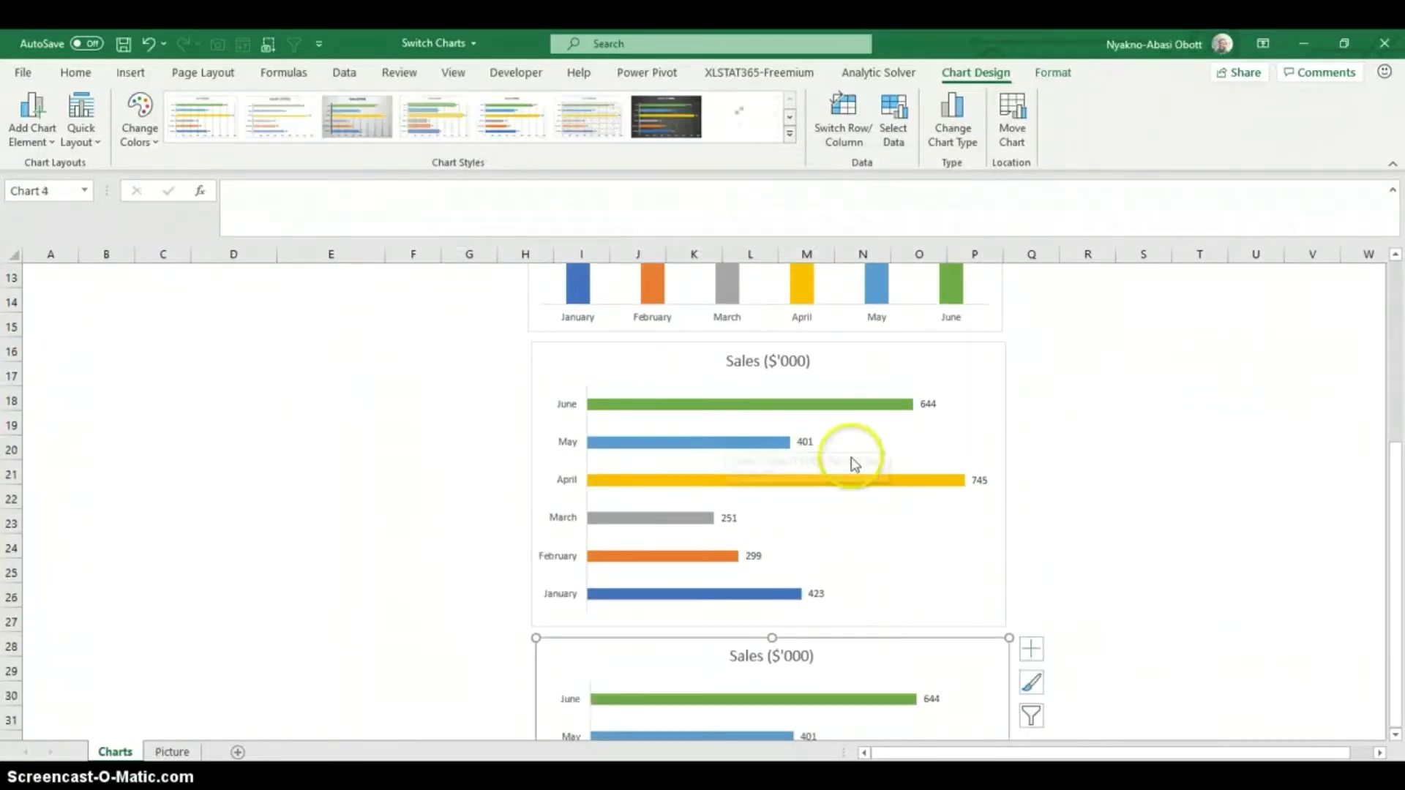
scroll(869, 471, "down", 2)
scroll(852, 536, "down", 2)
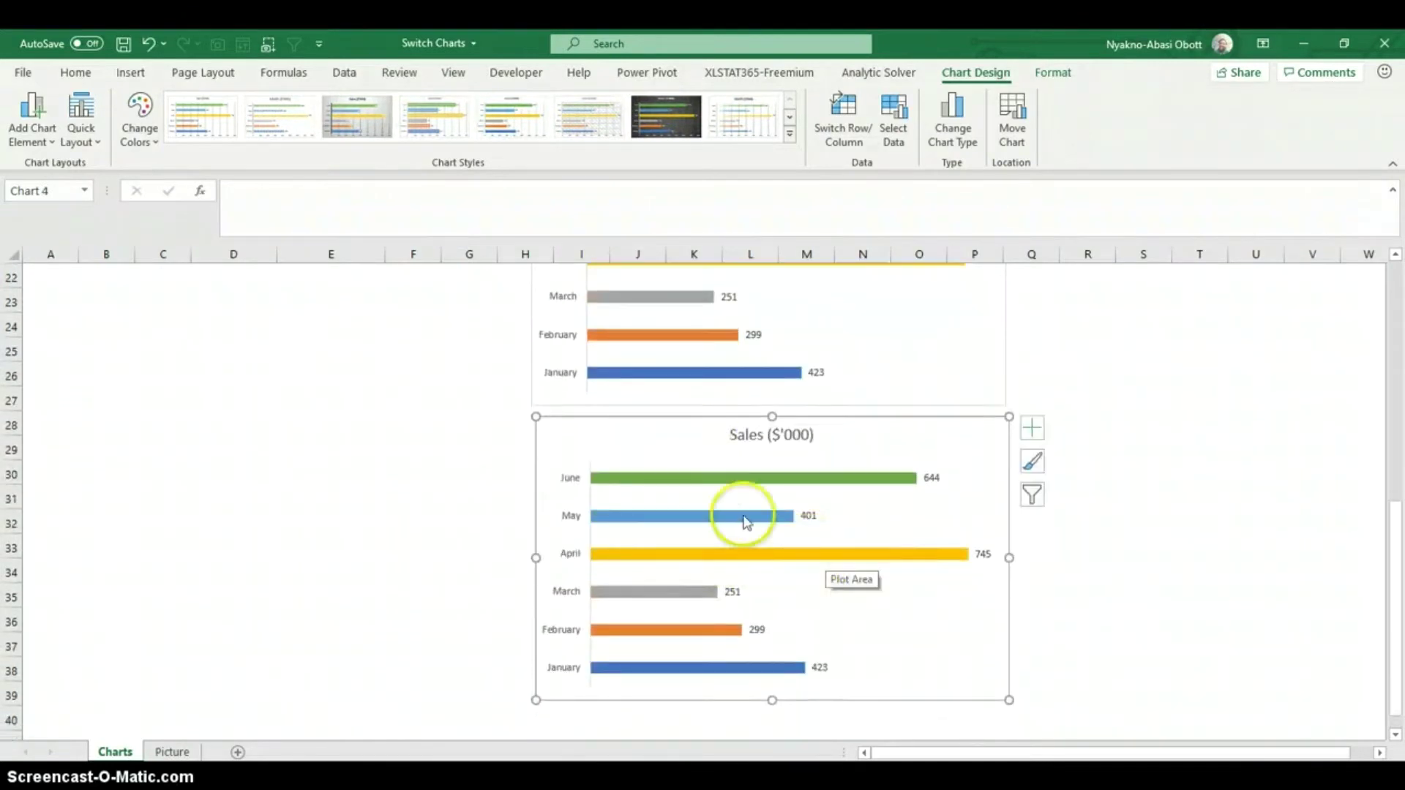
Step: Change the third chart's type to a Line chart
right_click(723, 477)
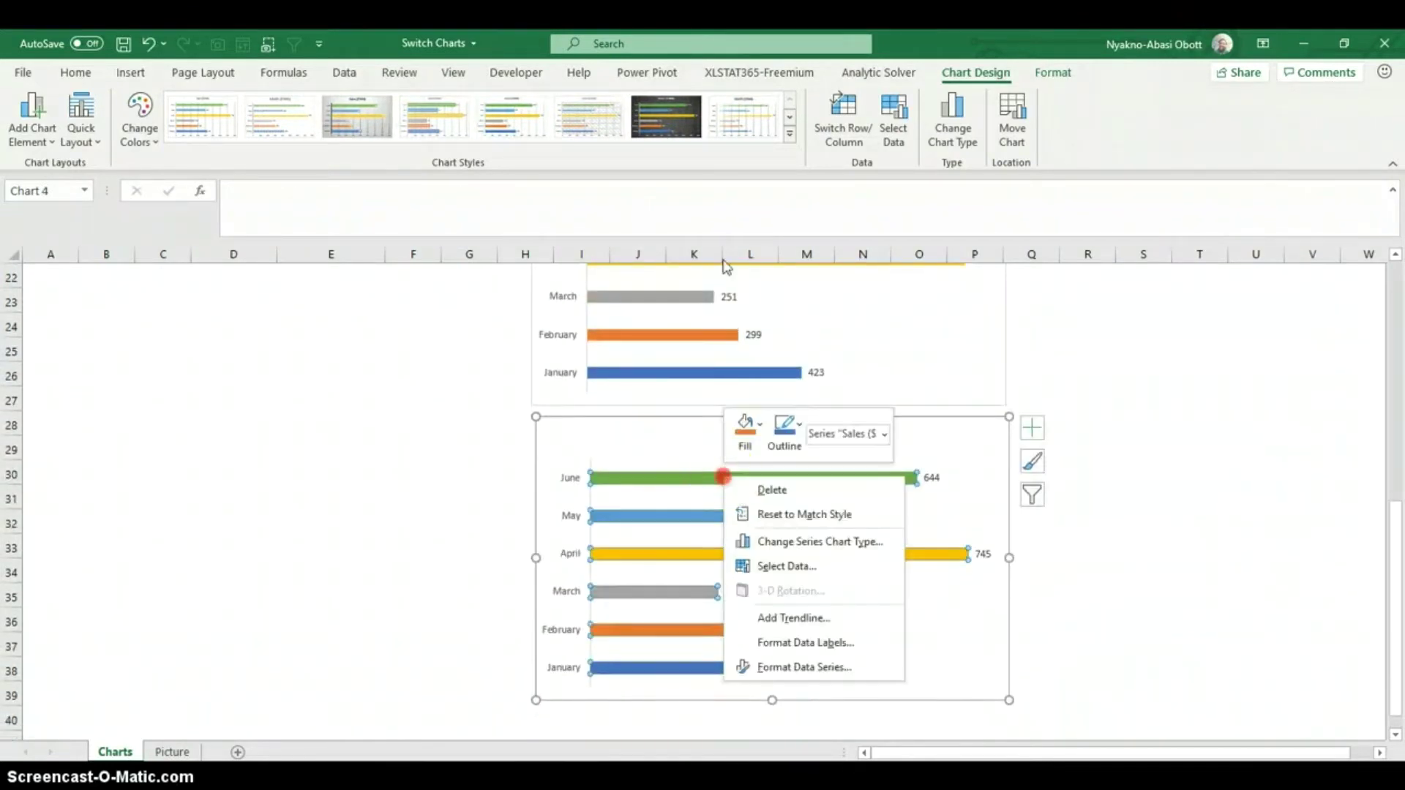
left_click(805, 542)
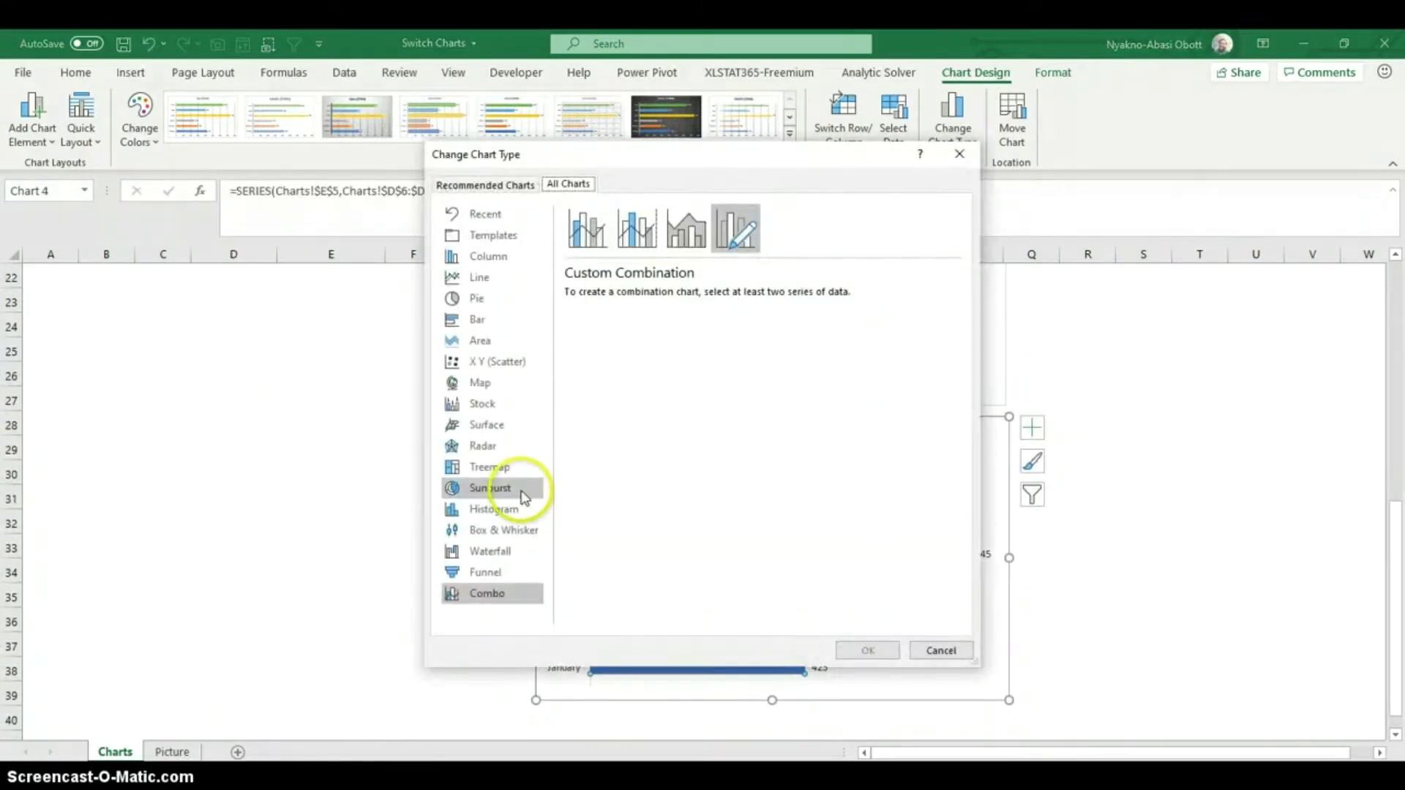
left_click(481, 280)
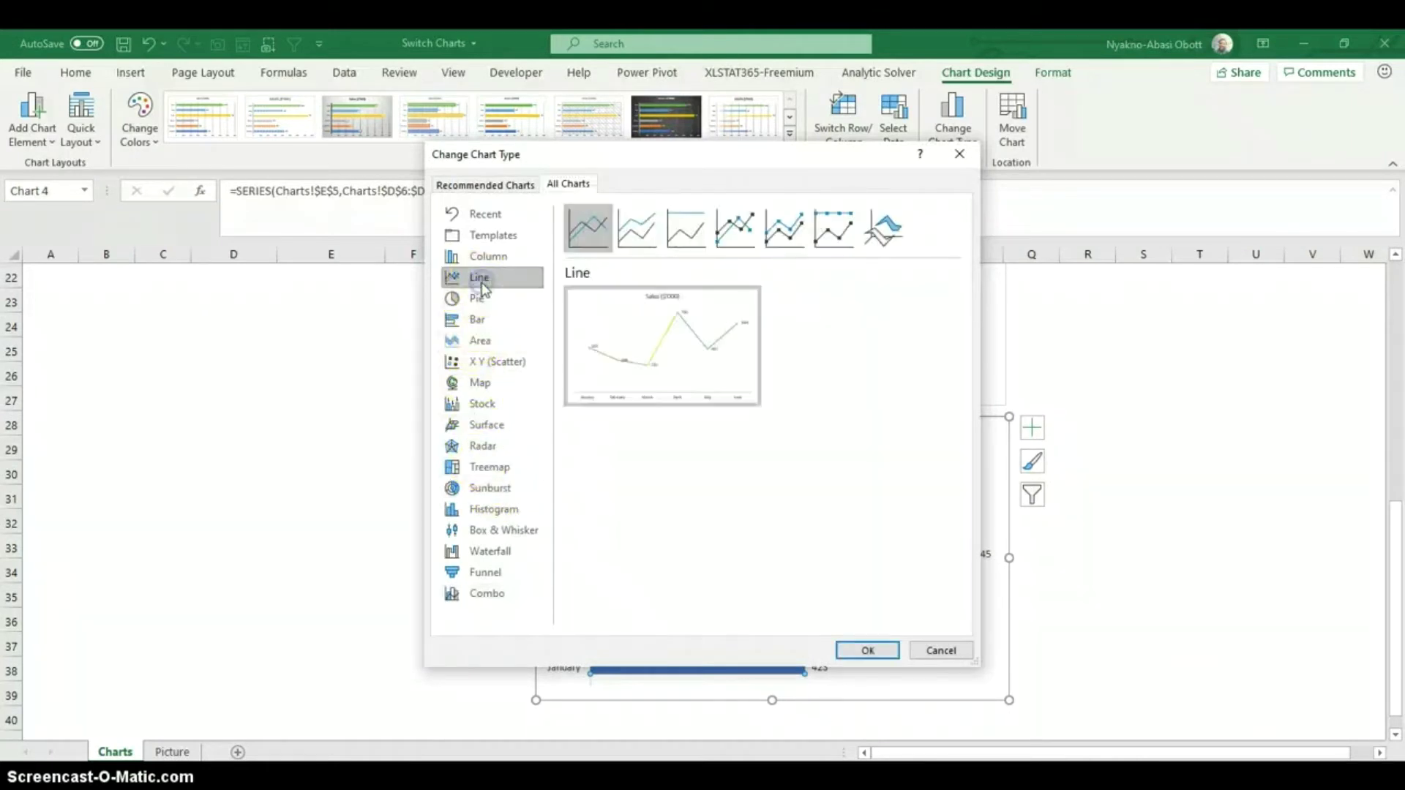
left_click(863, 650)
left_click(1115, 573)
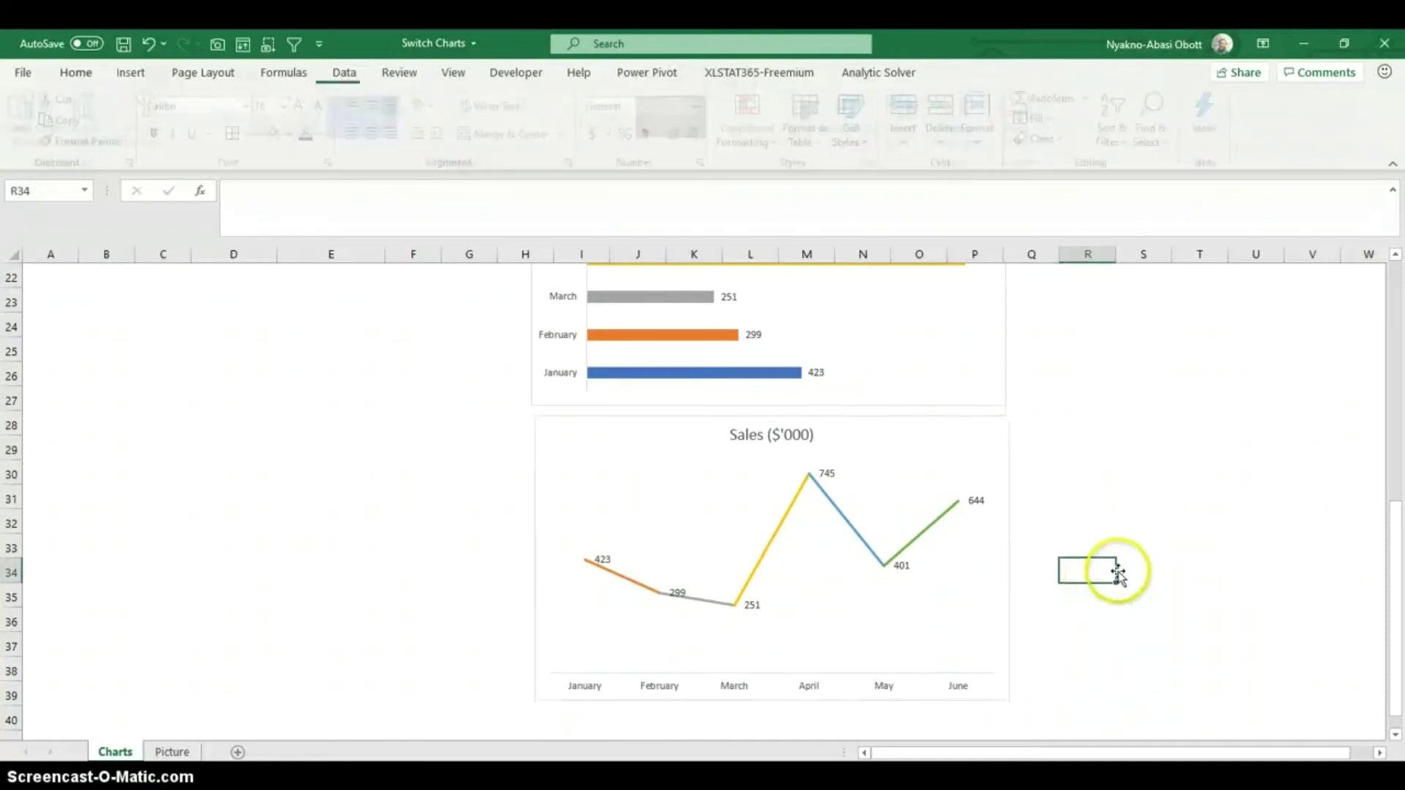
Step: Select the column, bar and line charts together and cut them from the Charts sheet
scroll(1127, 567, "up", 7)
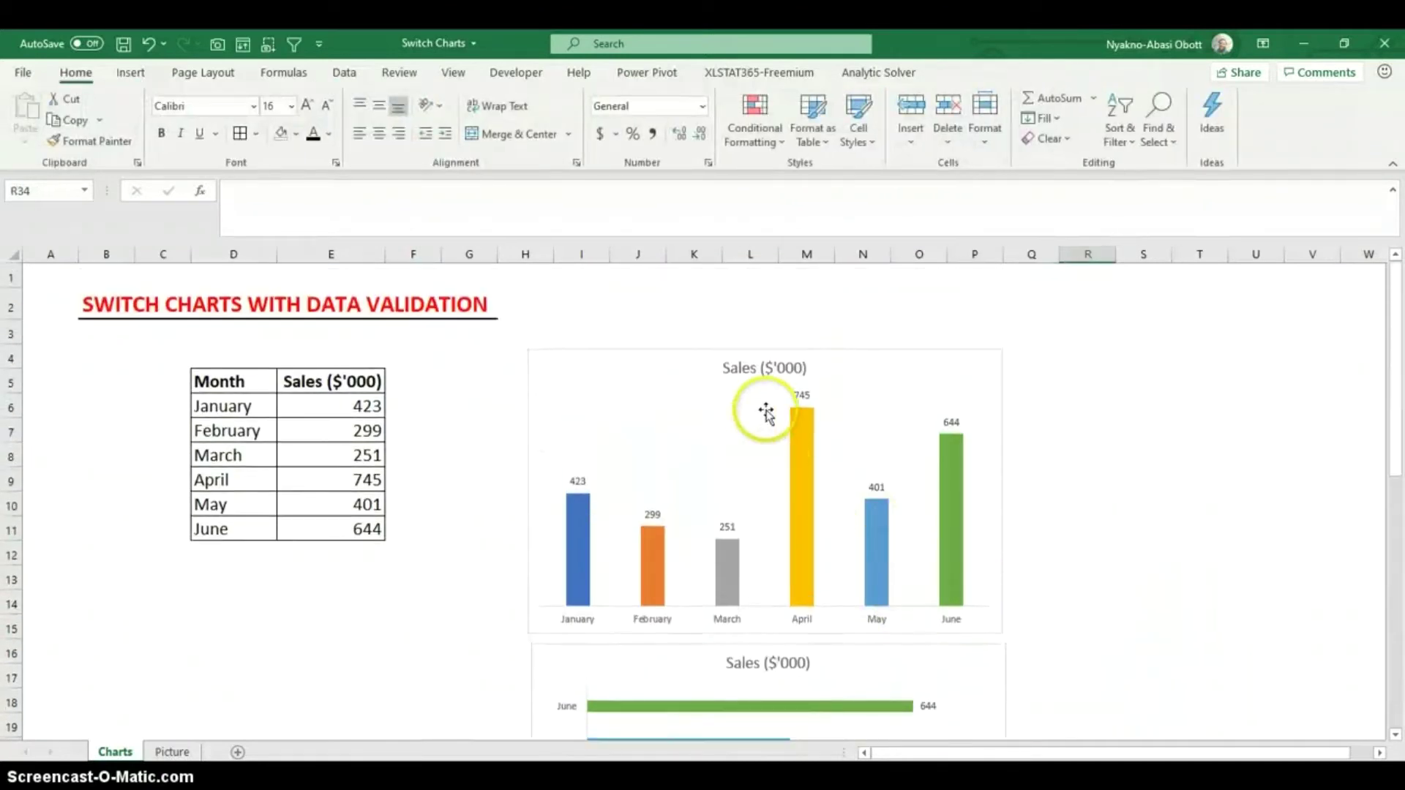
left_click(820, 363)
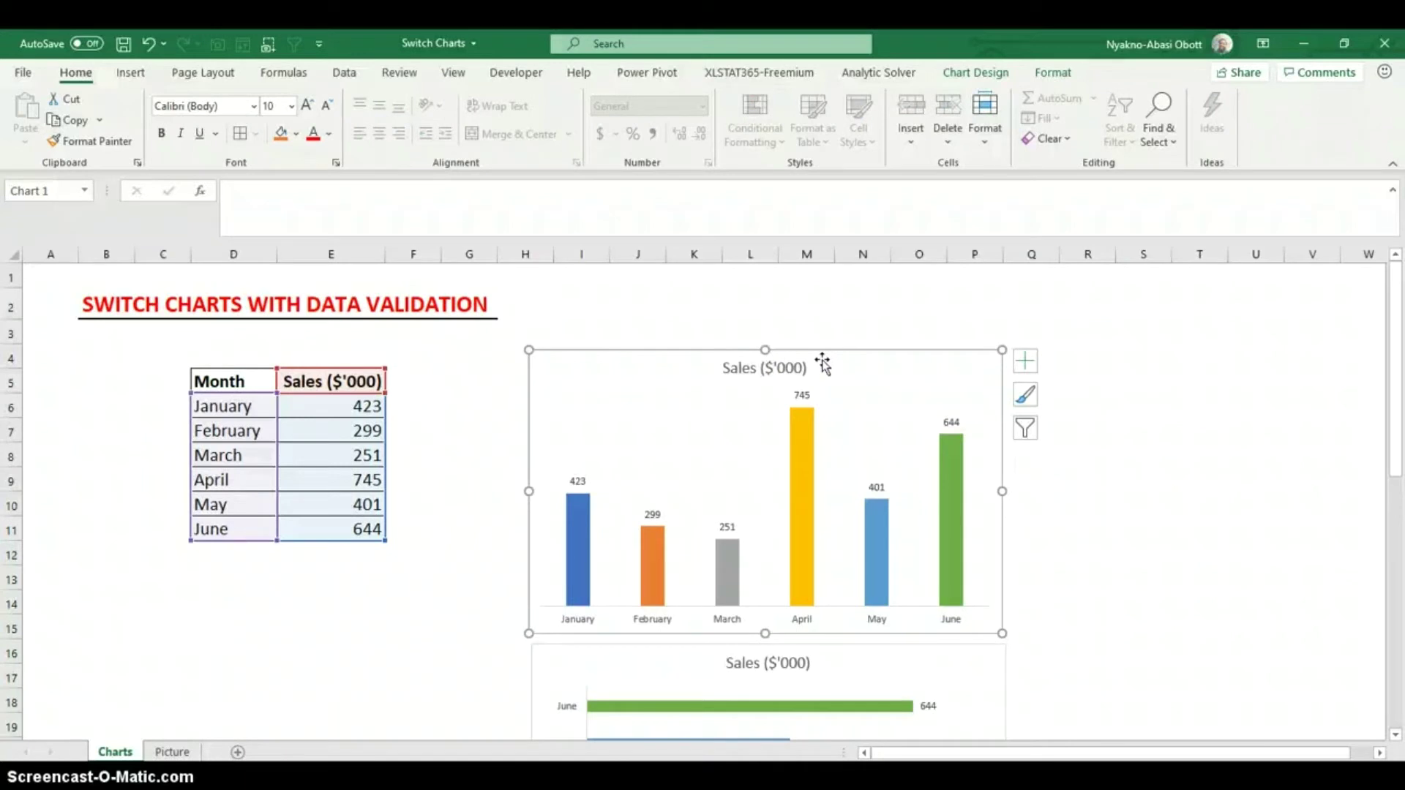
left_click_drag(1394, 448, 1351, 567)
left_click(960, 397)
left_click_drag(1395, 446, 1395, 537)
left_click(953, 489)
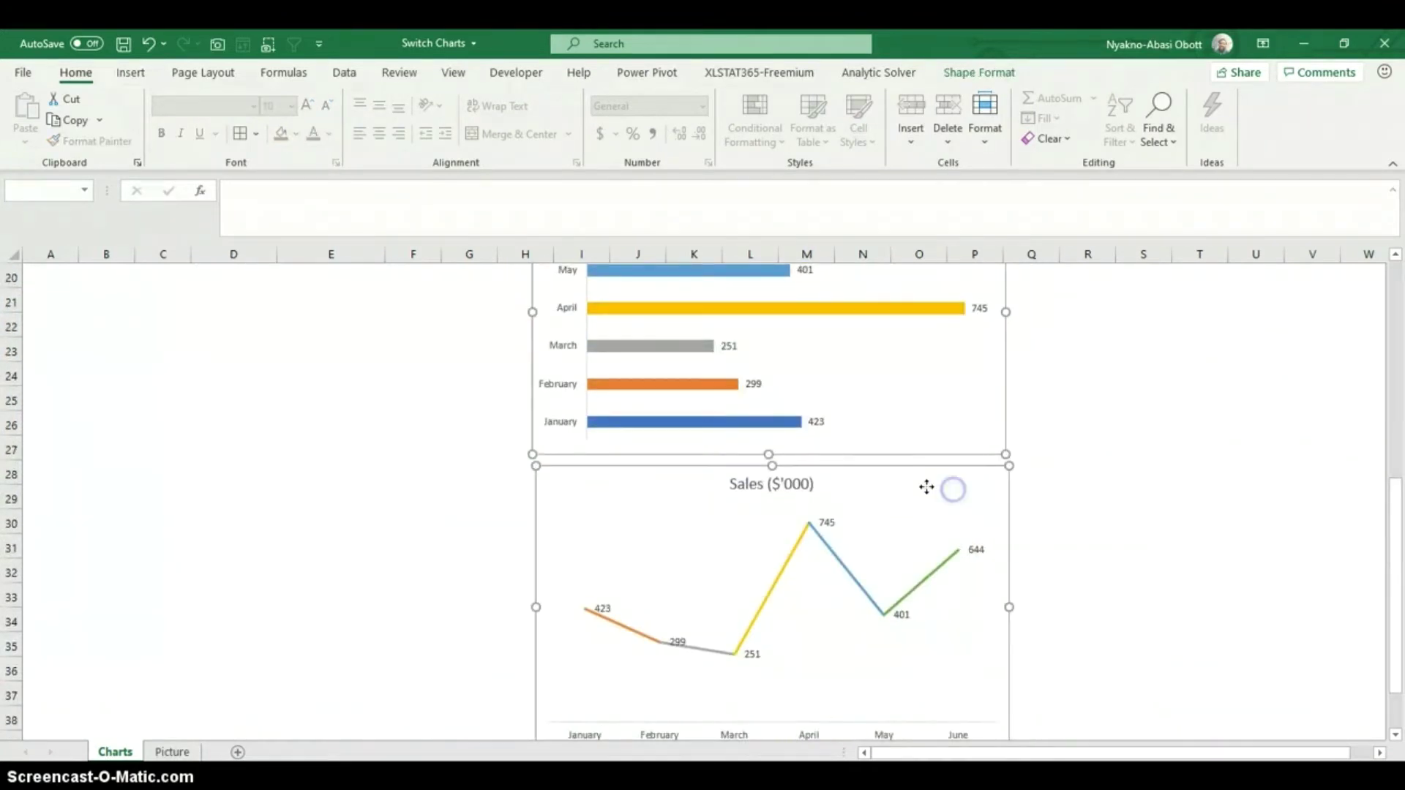
right_click(924, 487)
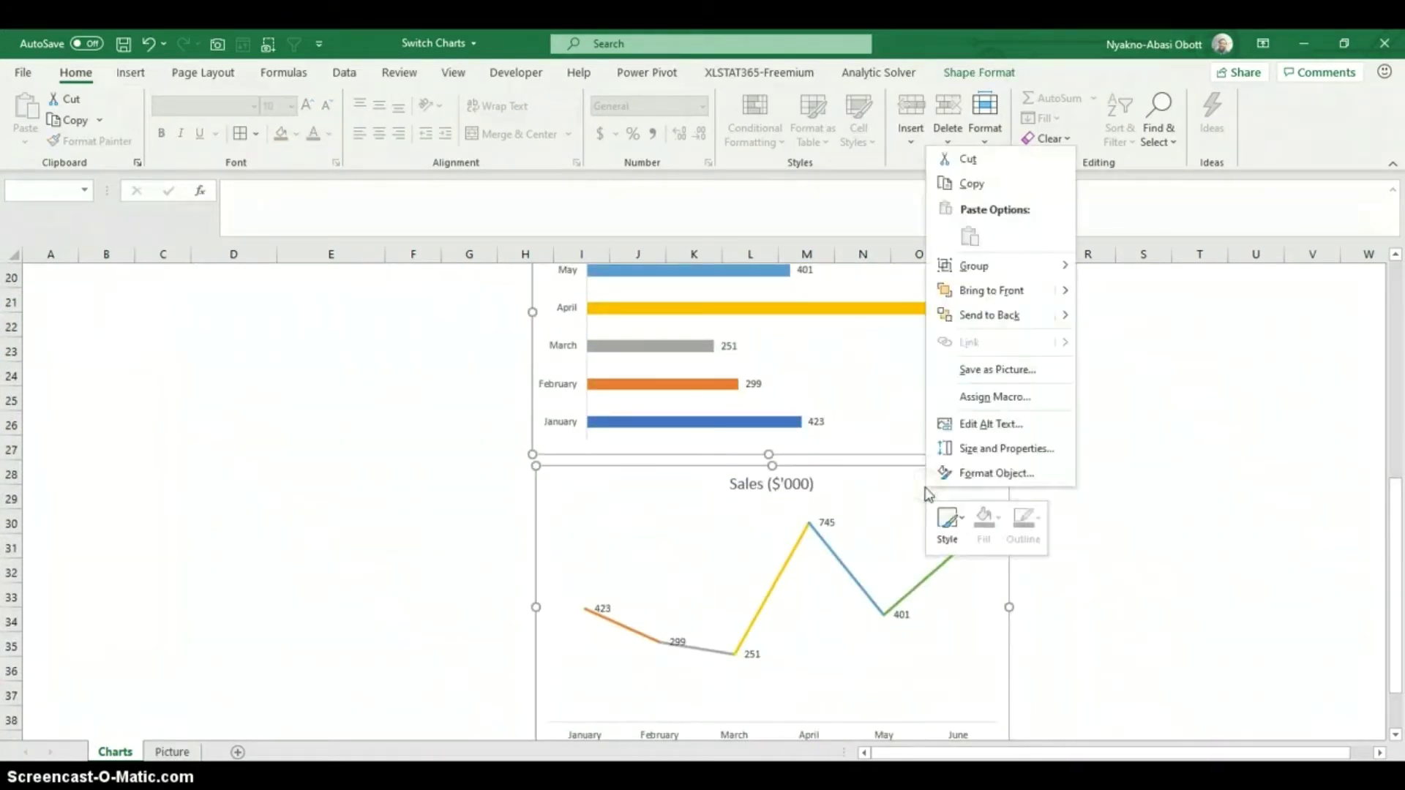
left_click(981, 162)
key("Delete")
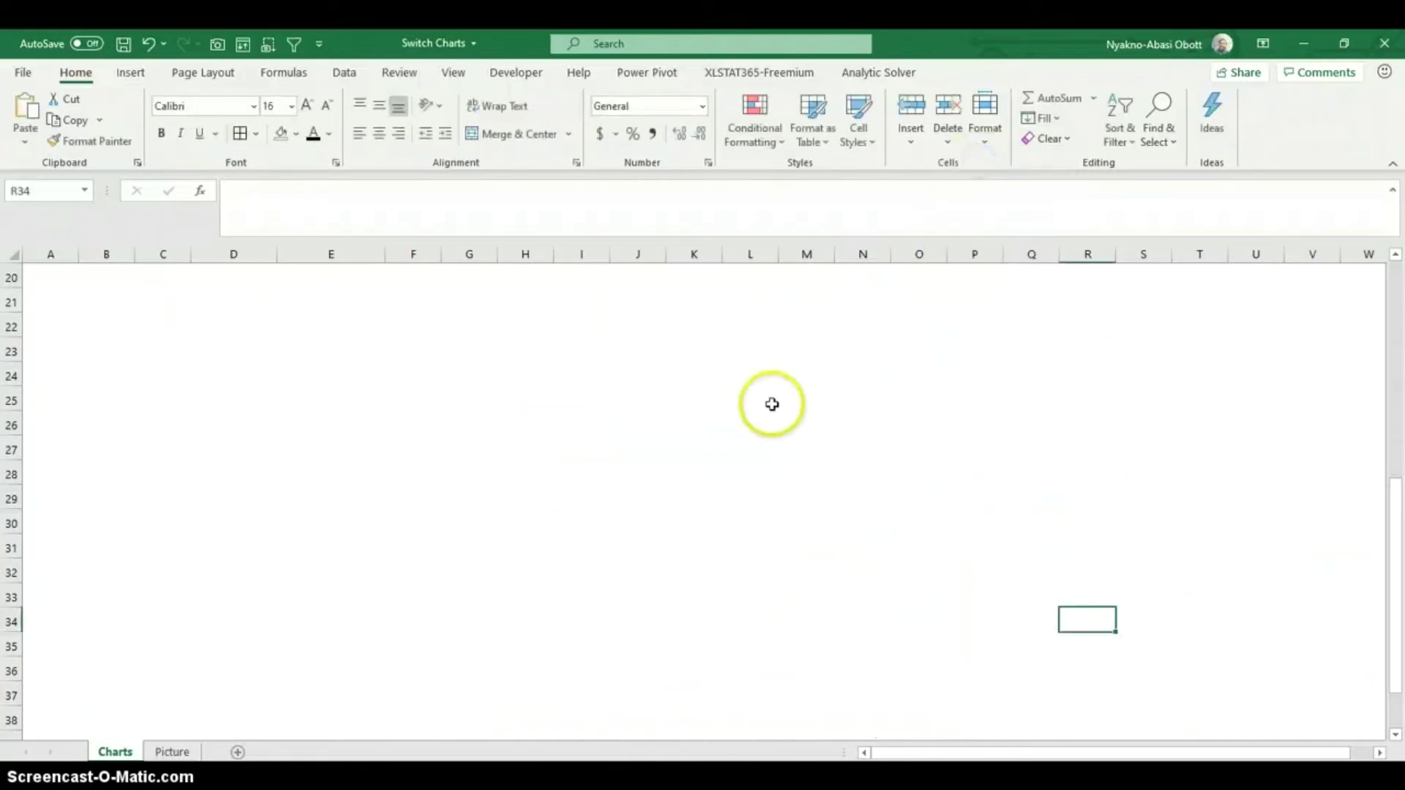
Step: Paste the three cut charts at cell L3 of the Picture sheet, using the destination theme
left_click(168, 754)
right_click(655, 328)
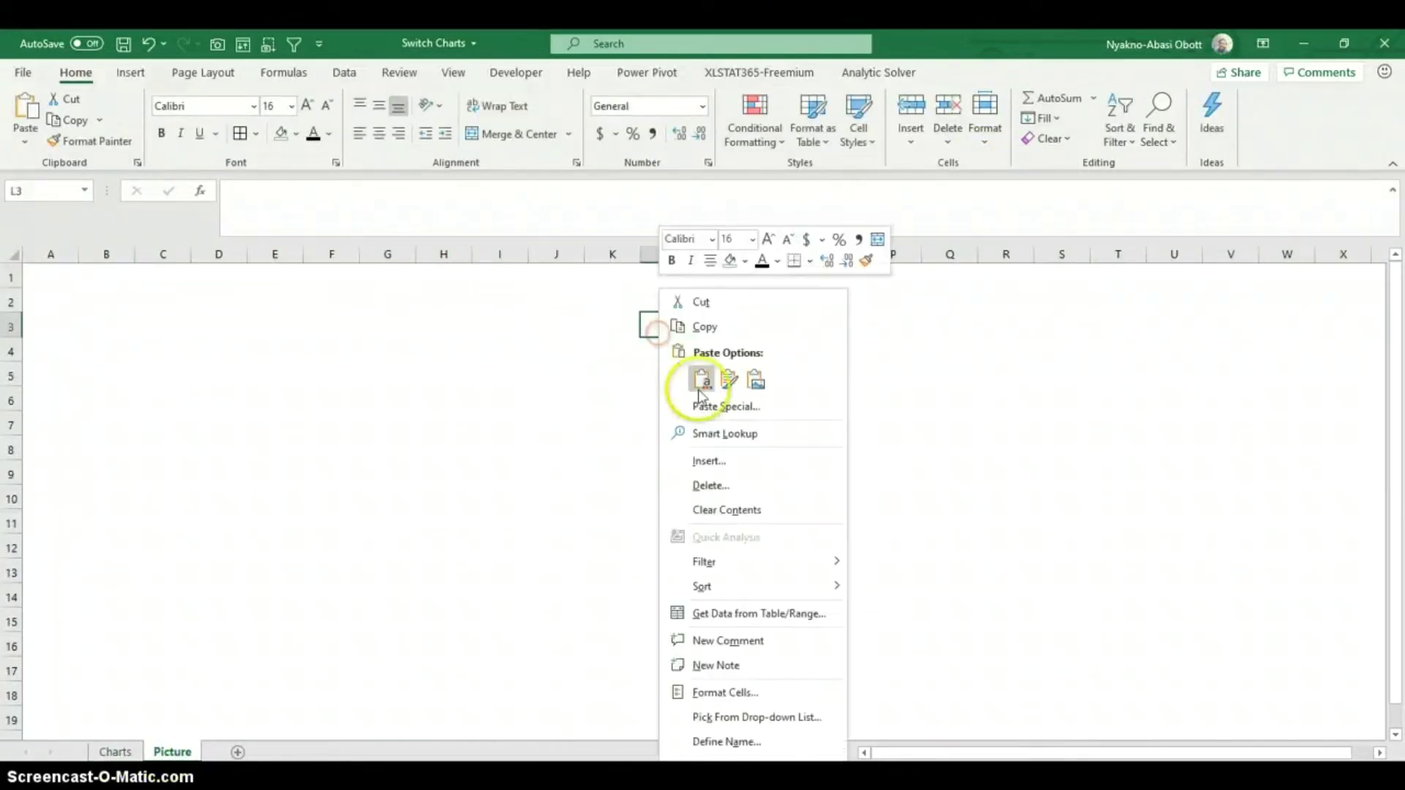
left_click(702, 379)
left_click(1230, 466)
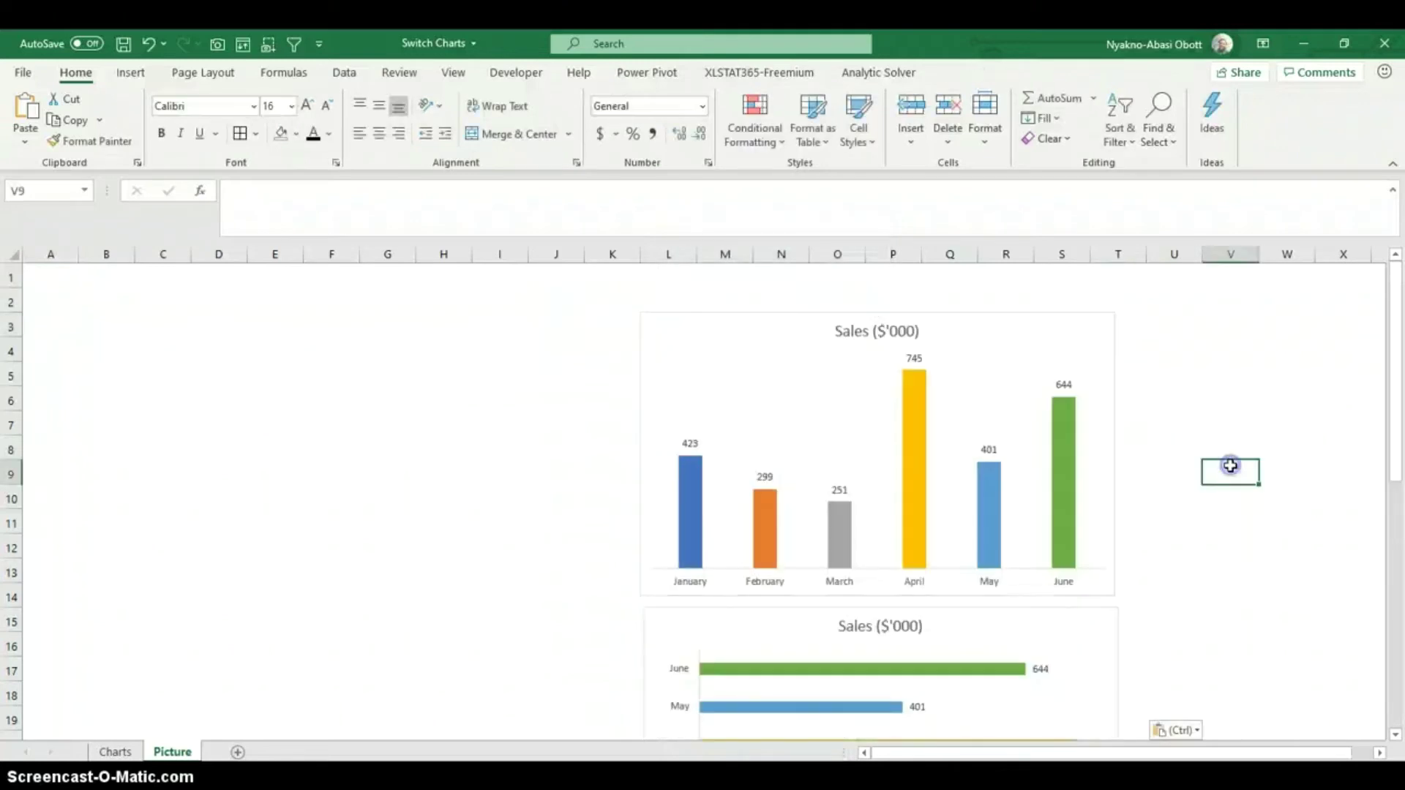
Step: Enlarge cell A1 on the Picture sheet by widening column A and heightening row 1 until it can hold a whole chart
left_click(796, 412)
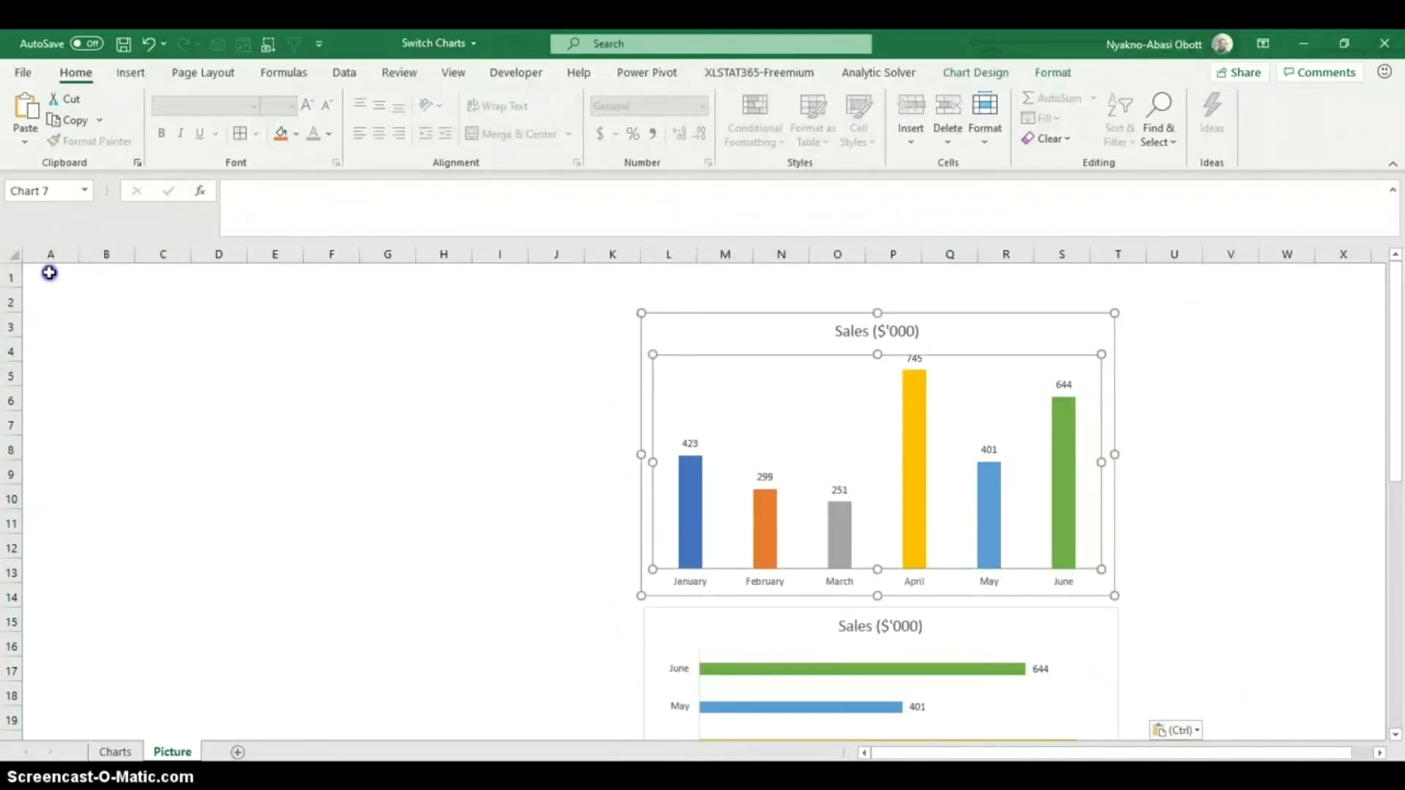
left_click(49, 273)
left_click_drag(78, 254, 415, 262)
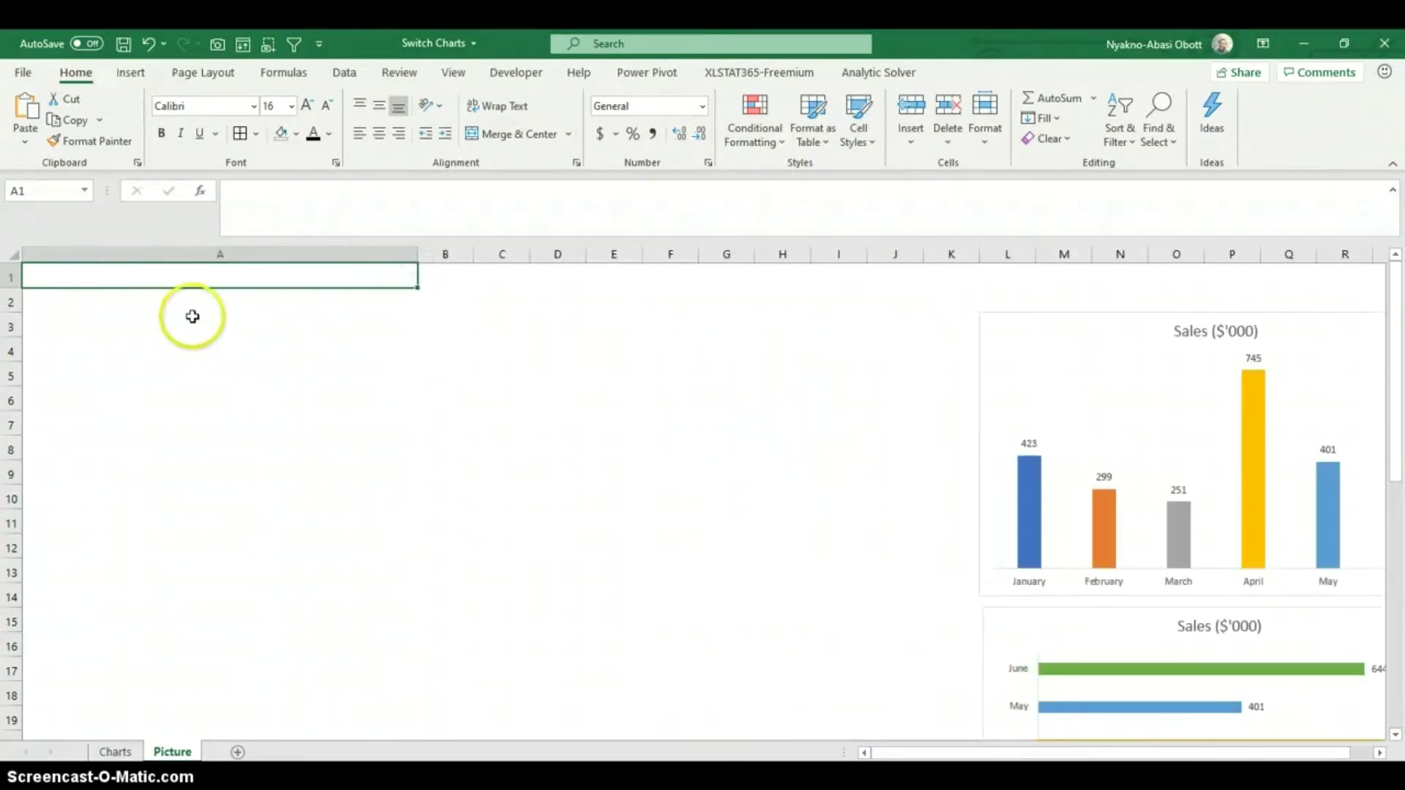
left_click_drag(20, 290, 22, 478)
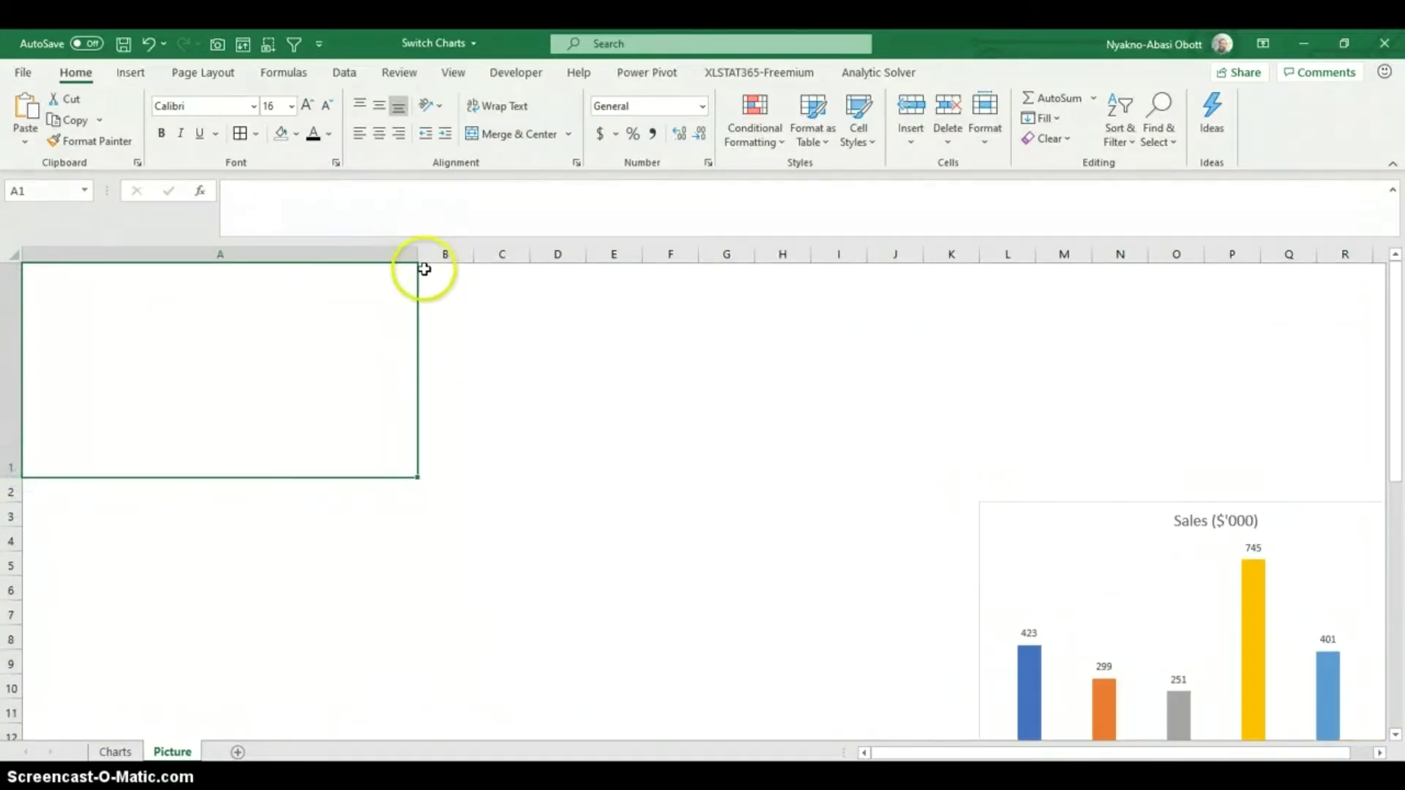
left_click_drag(415, 255, 552, 255)
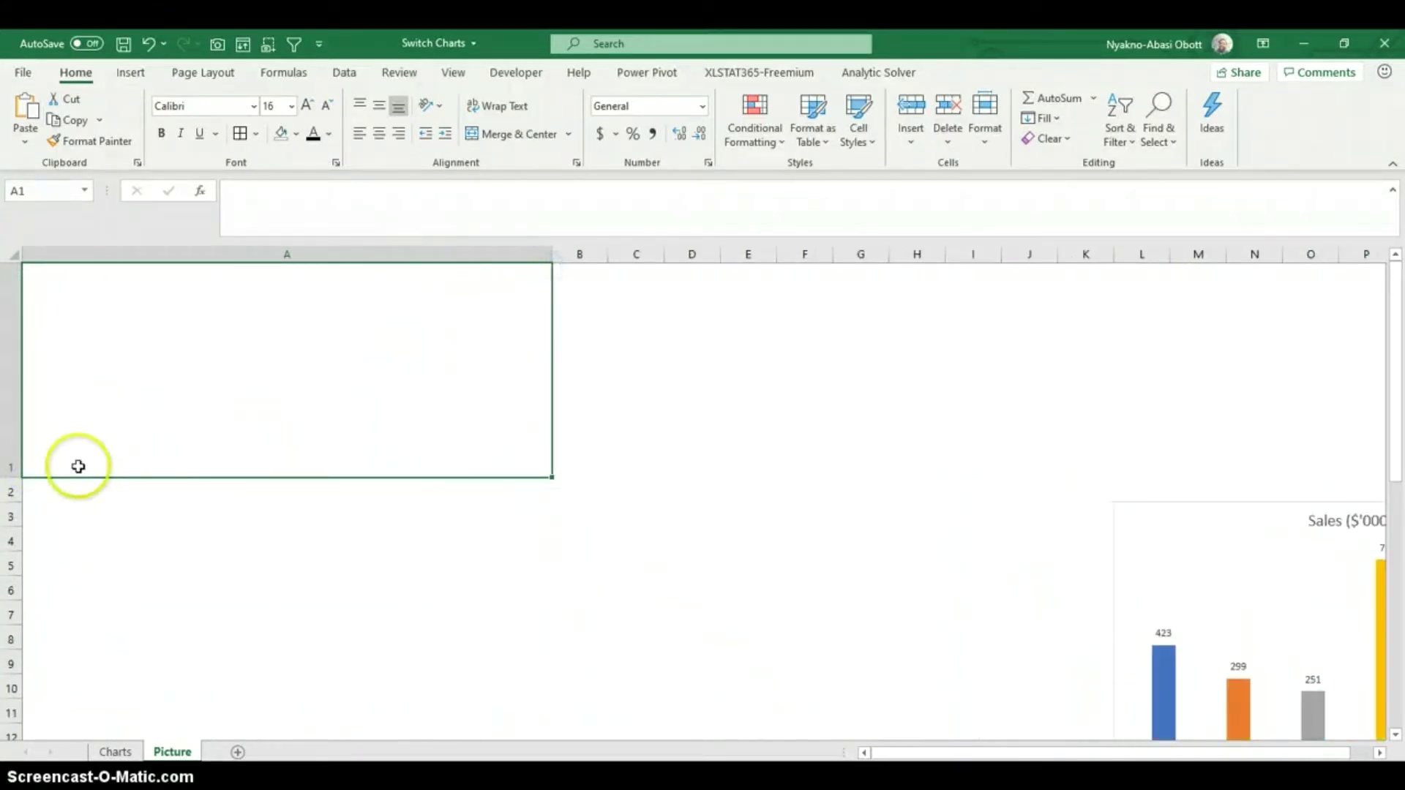
left_click_drag(16, 475, 33, 539)
key("ctrl+z")
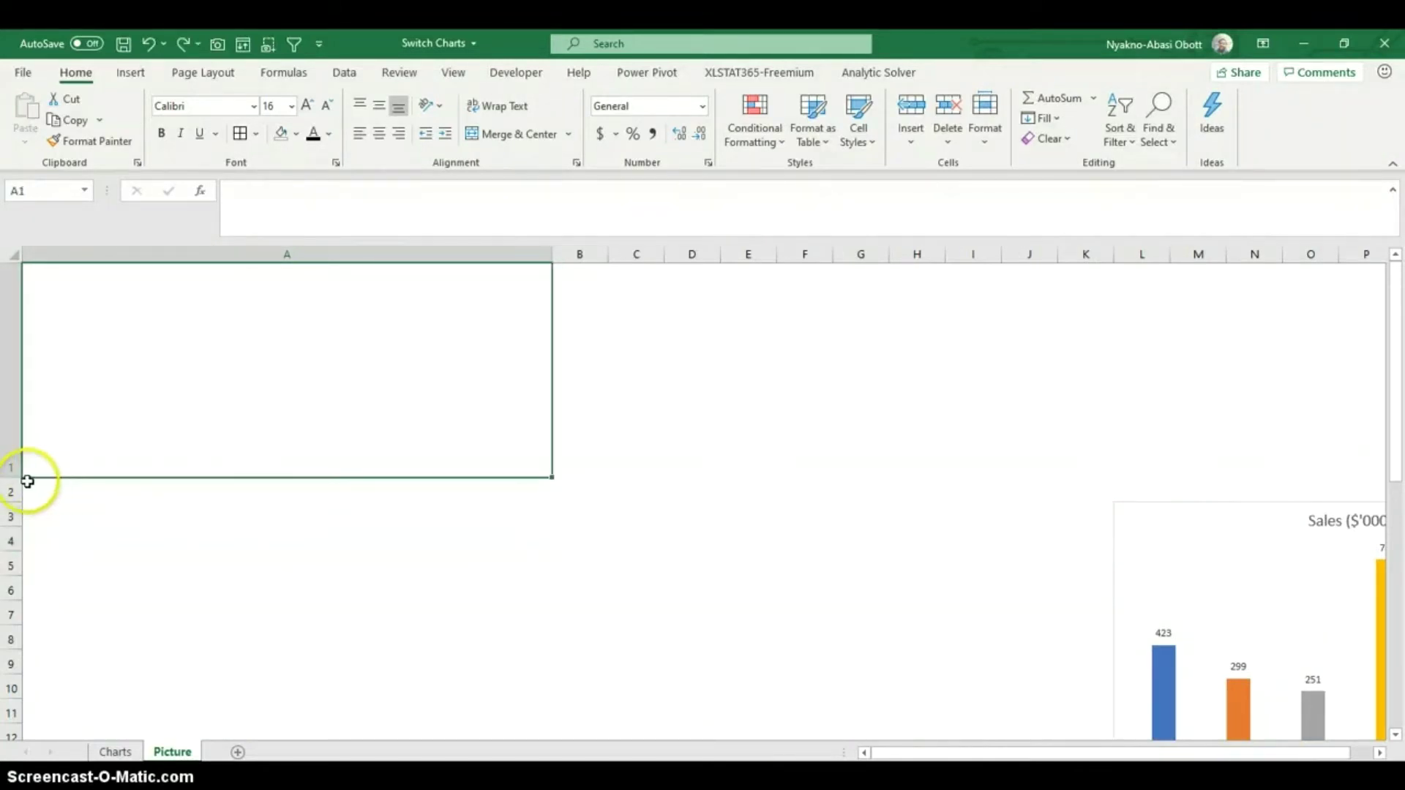
left_click_drag(16, 491, 15, 555)
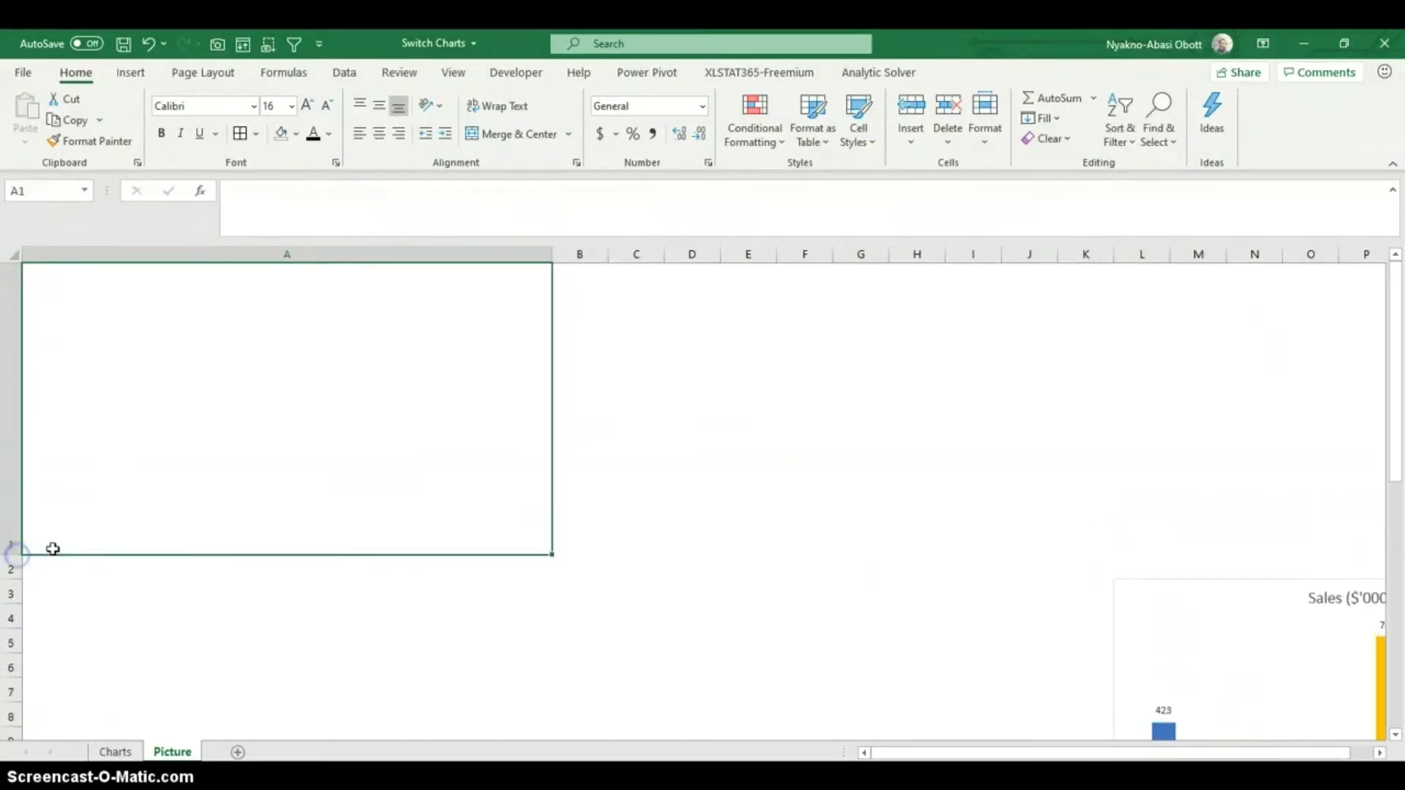
left_click_drag(550, 261, 570, 261)
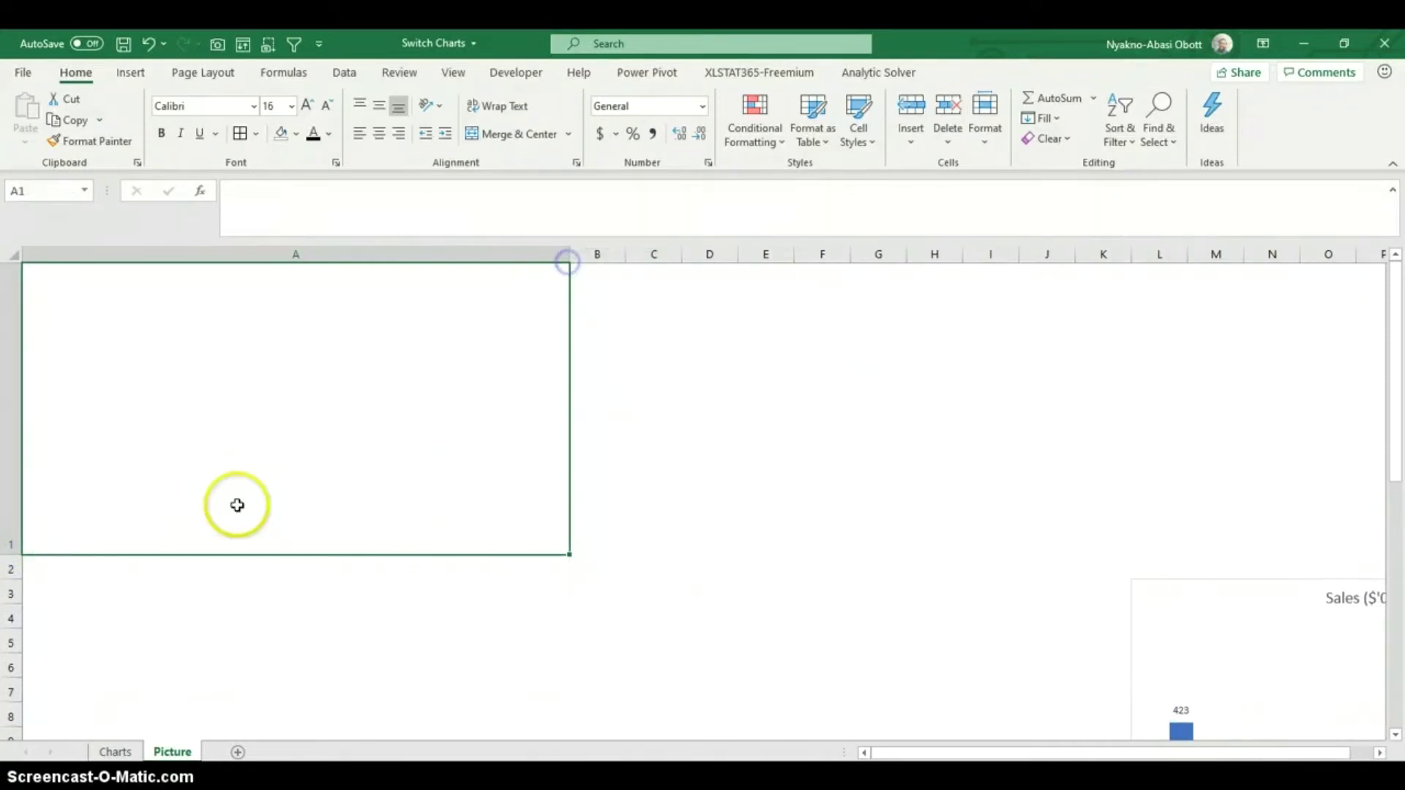
left_click_drag(21, 554, 25, 624)
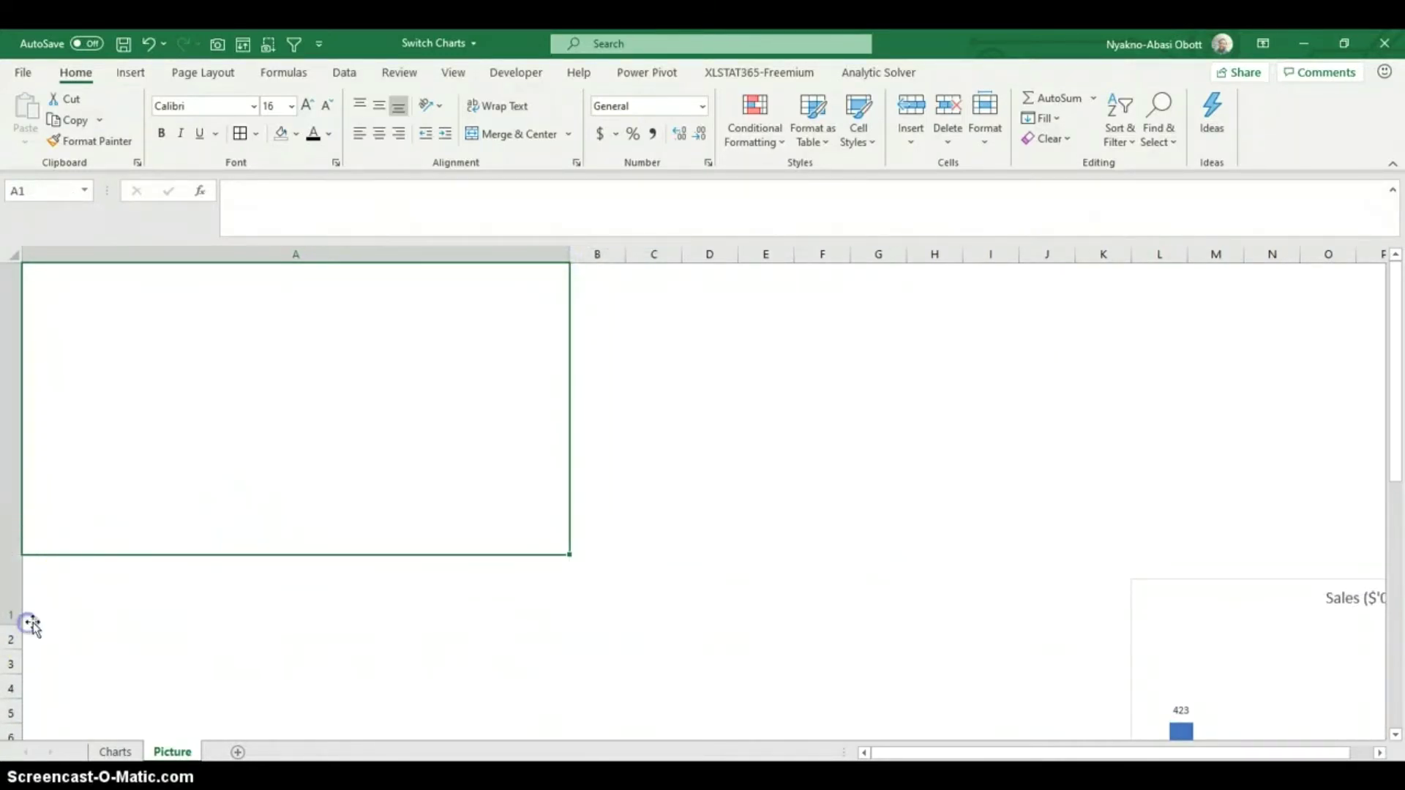
Step: Cut the column chart from its place near column L on the Picture sheet
left_click_drag(1027, 754, 1063, 752)
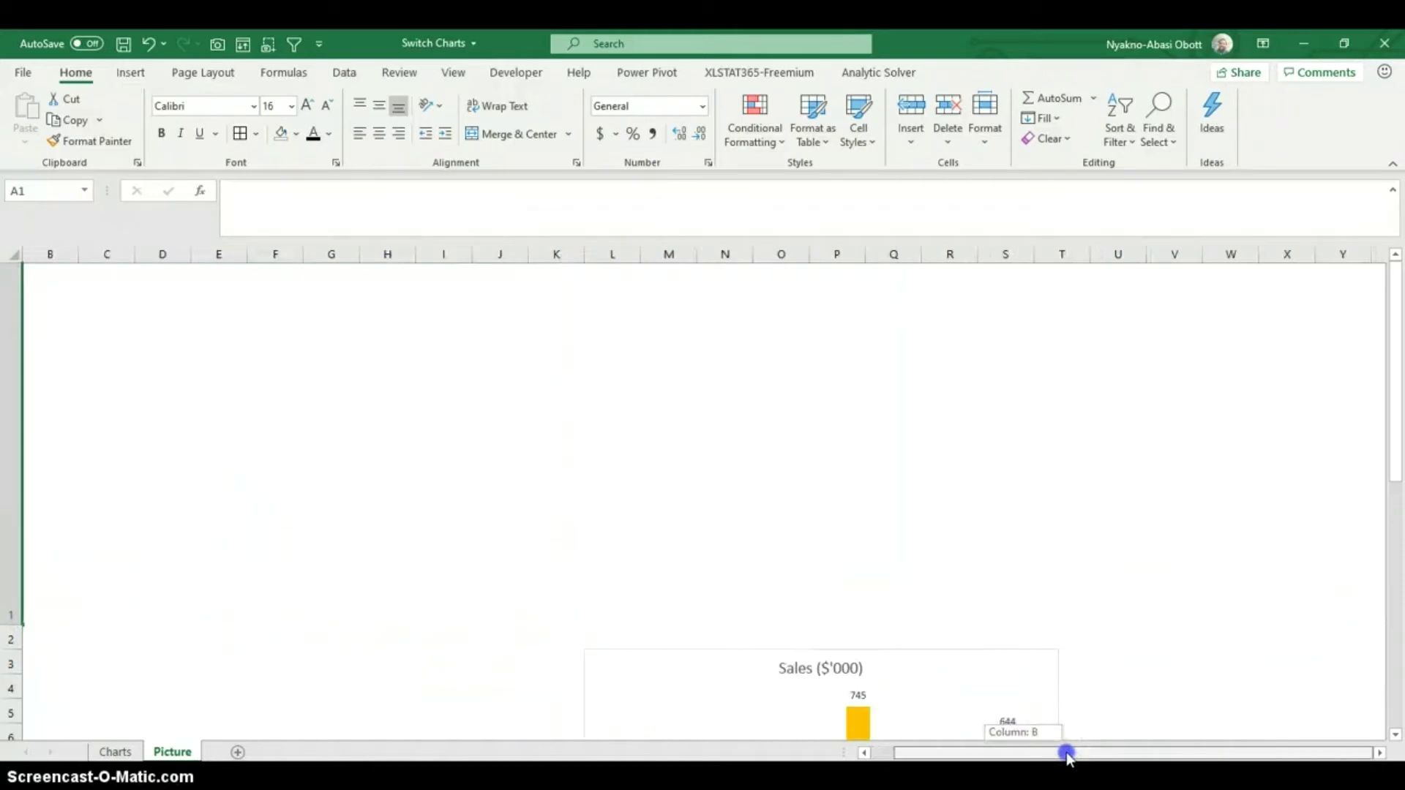
scroll(903, 642, "down", 1)
left_click(757, 436)
left_click(598, 322)
right_click(589, 316)
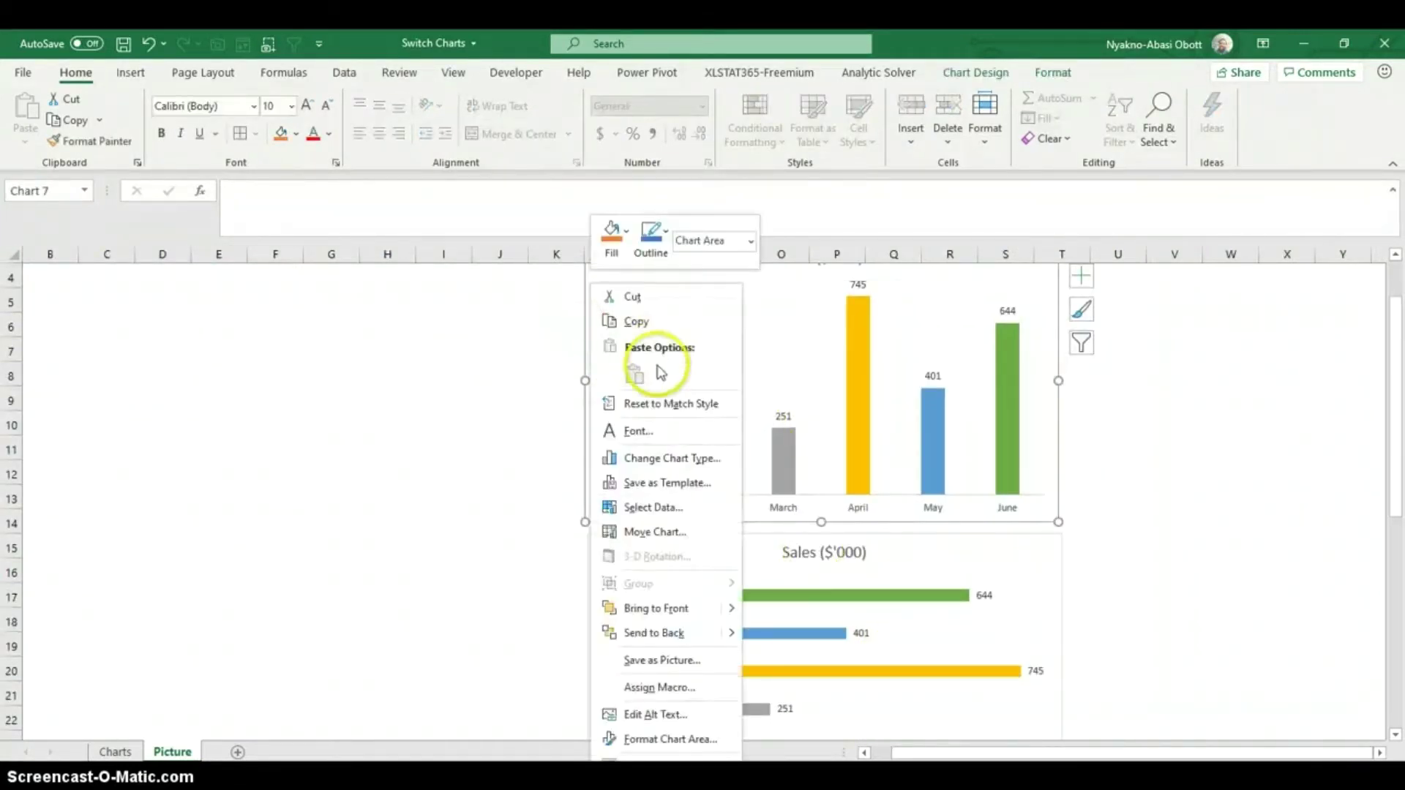
left_click(641, 322)
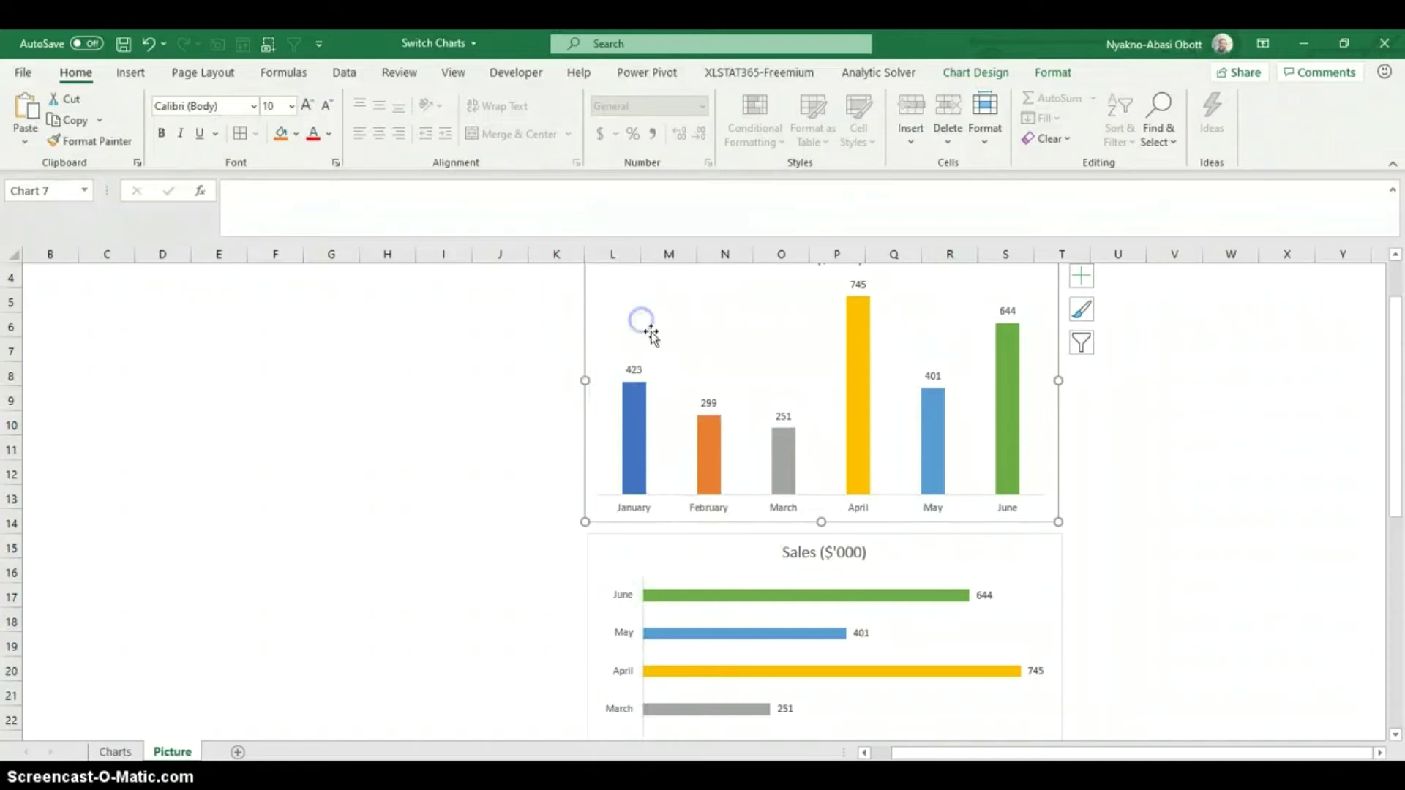
right_click(596, 329)
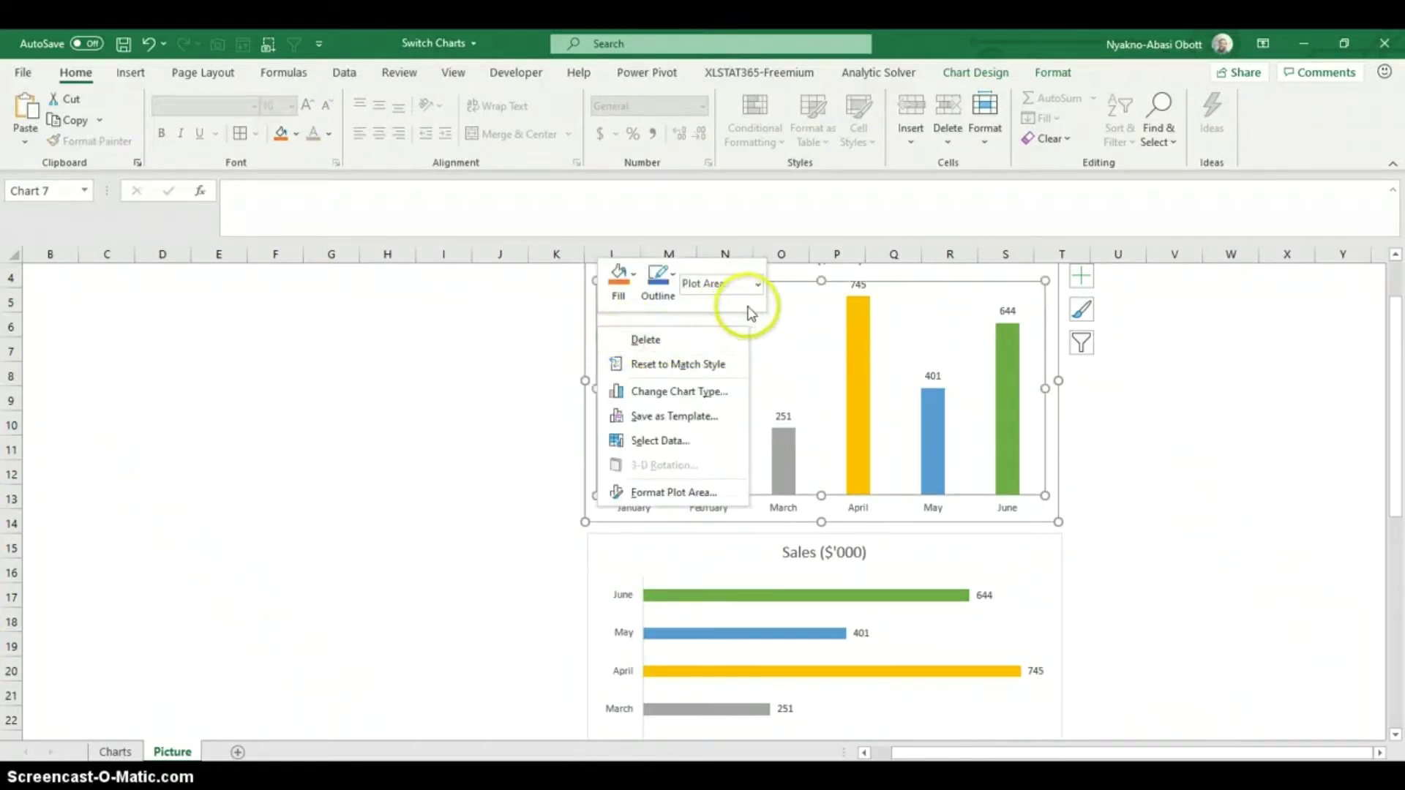
left_click(1190, 333)
scroll(1280, 436, "up", 1)
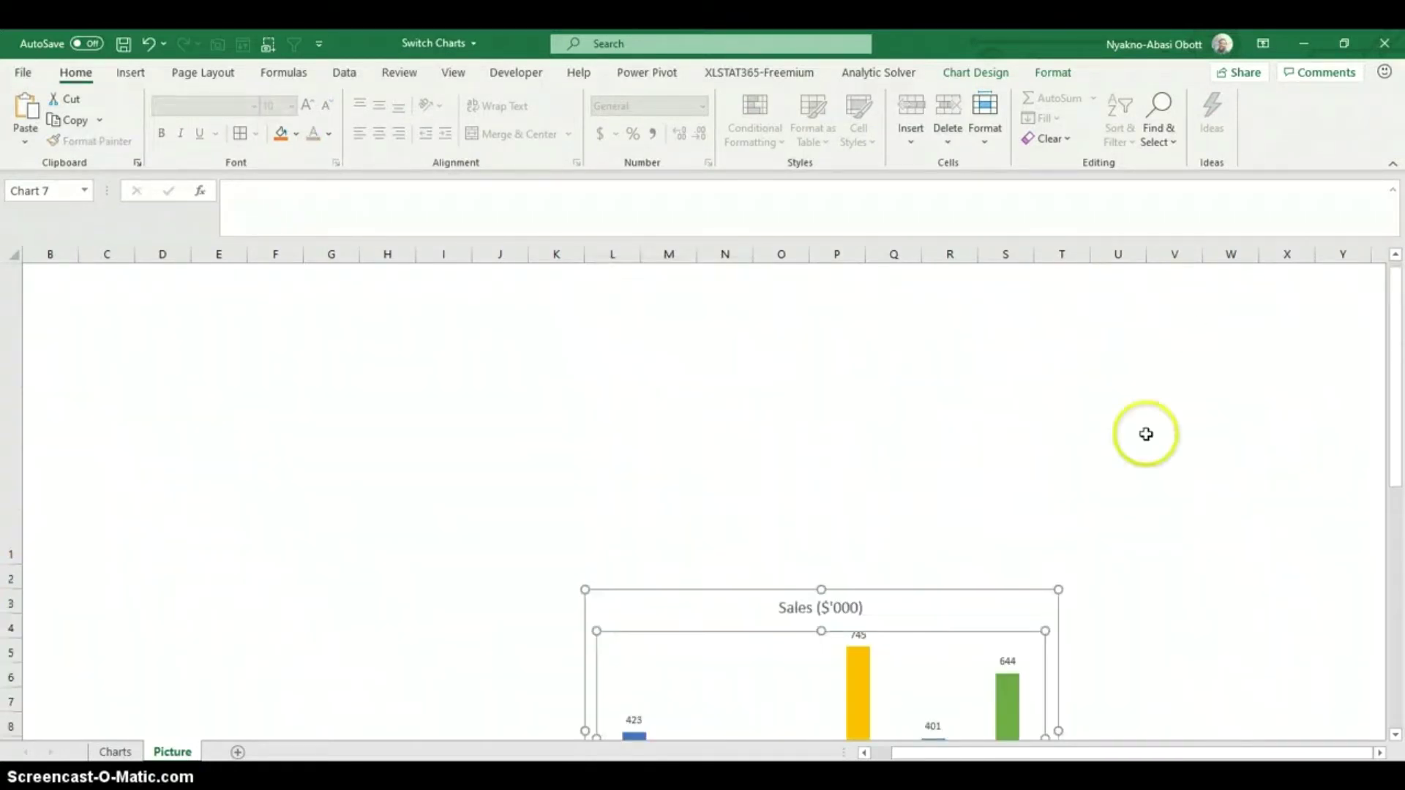
right_click(709, 657)
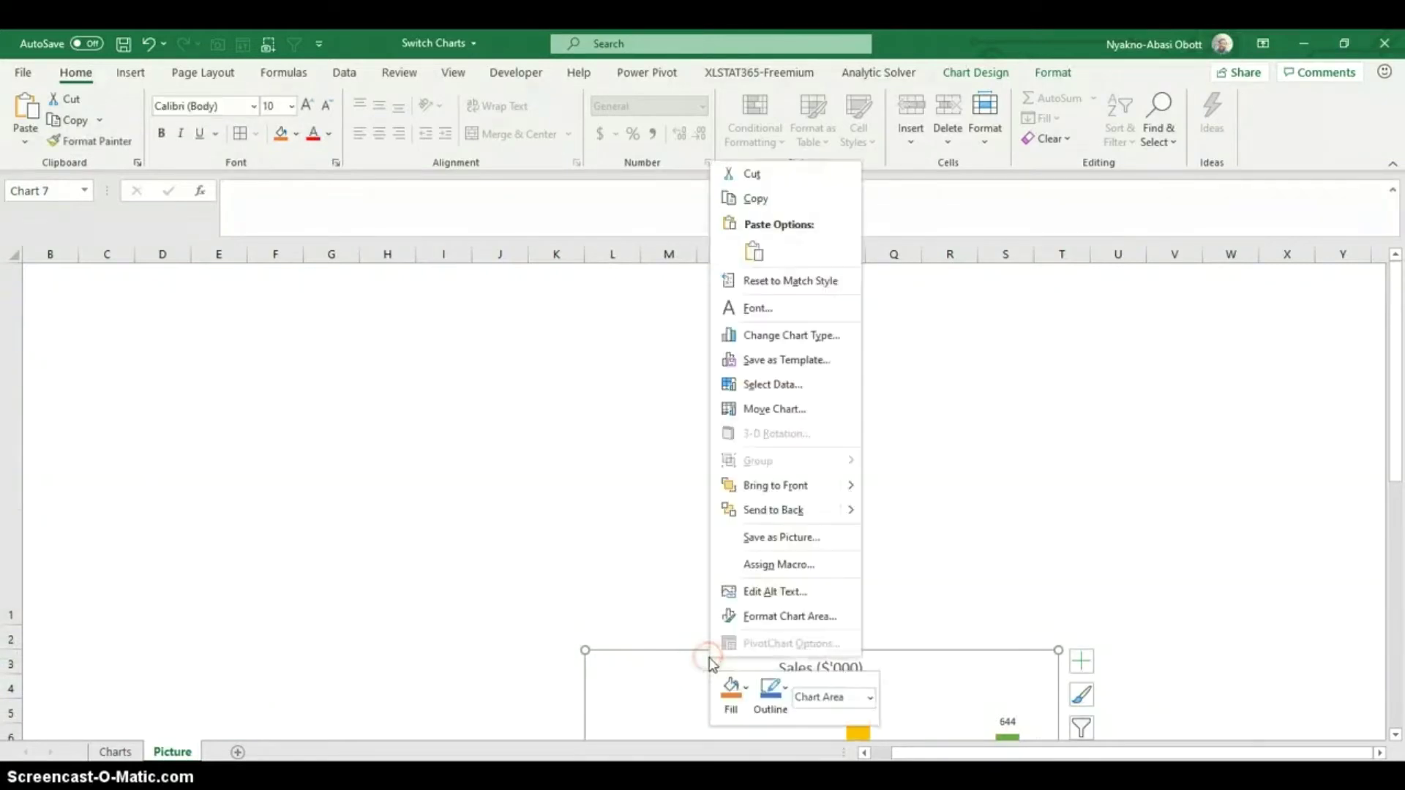
left_click(781, 176)
Step: Paste the column chart into cell A1 using the destination theme and stretch it to fill the cell exactly
left_click_drag(1063, 752, 1010, 756)
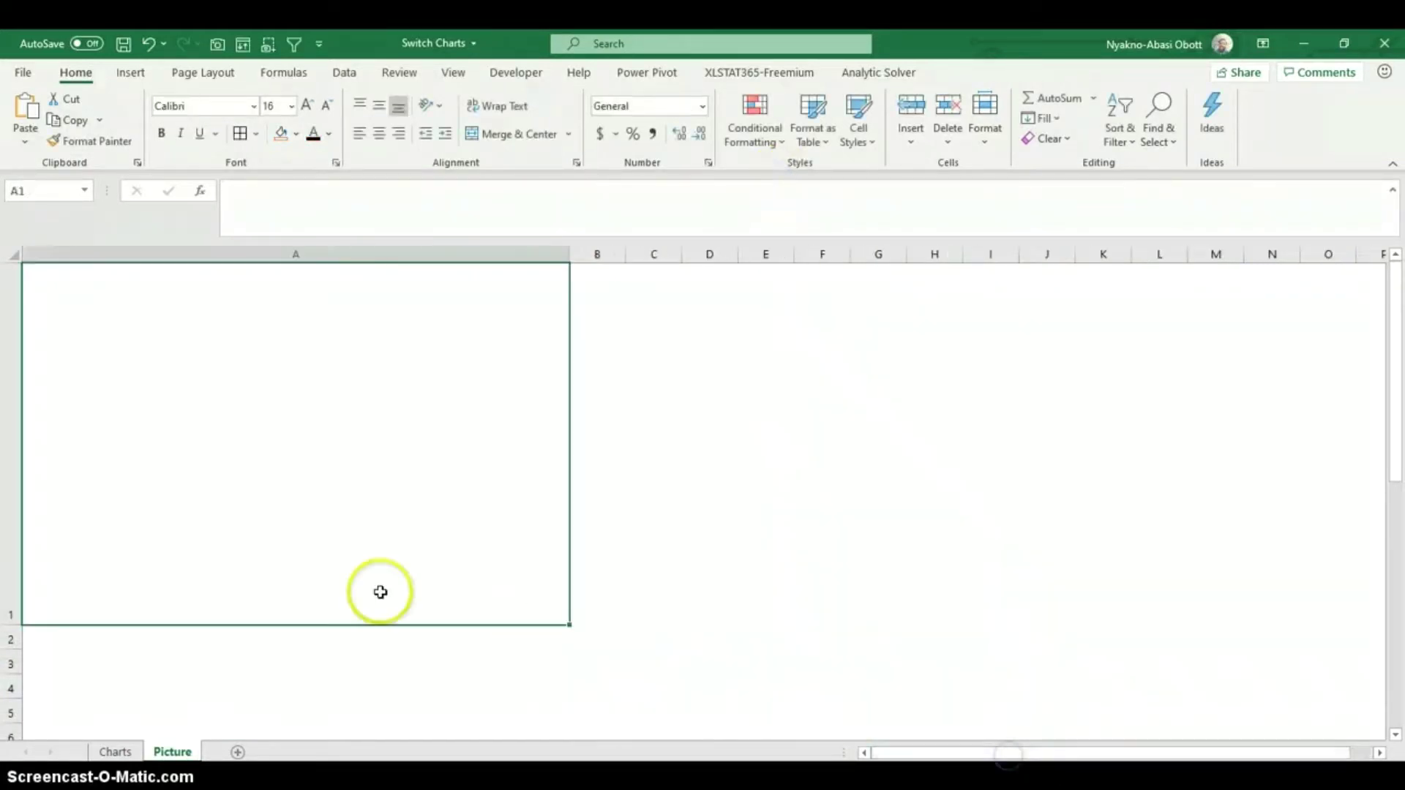
right_click(121, 332)
left_click(162, 380)
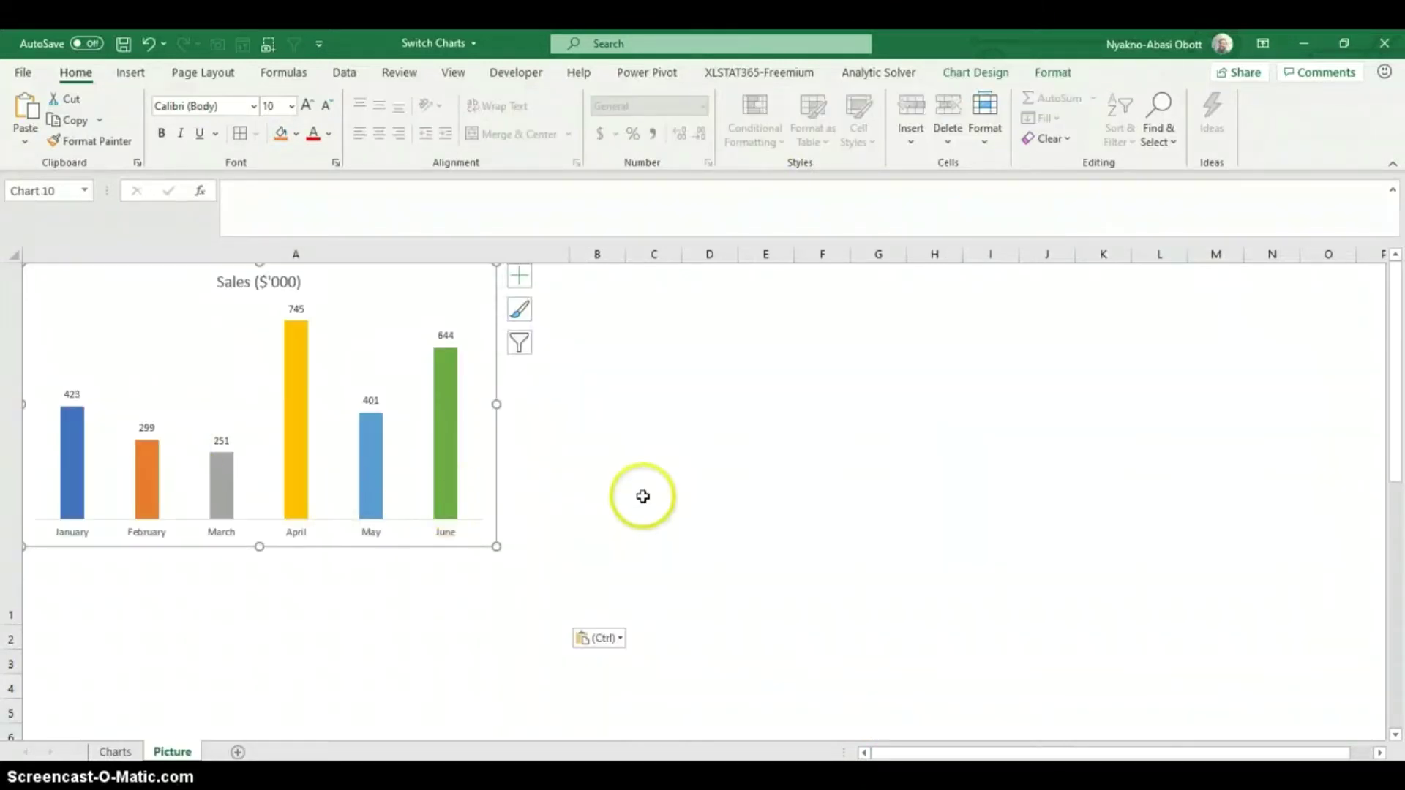
left_click_drag(496, 404, 519, 405)
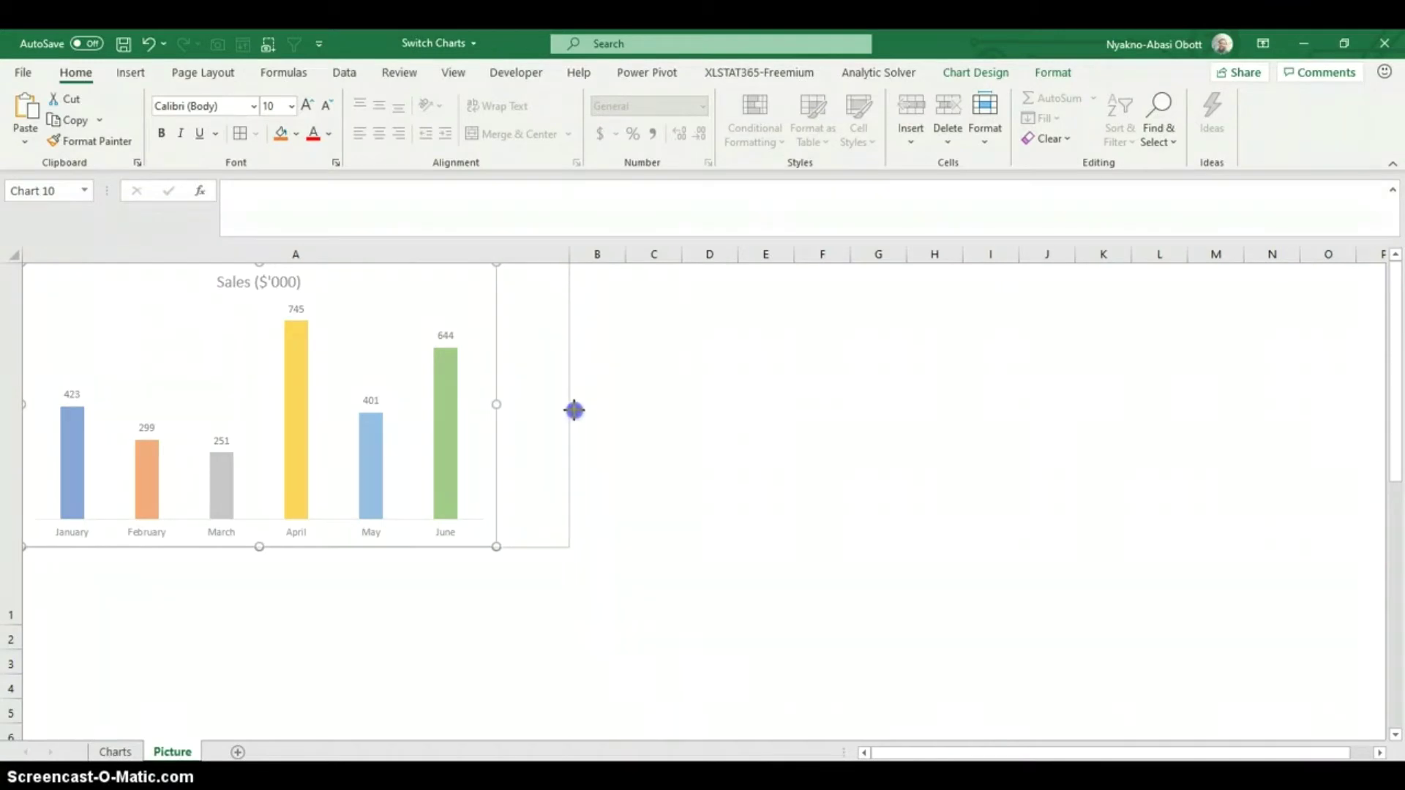
left_click_drag(575, 411, 574, 410)
key("alt")
left_click_drag(297, 547, 282, 627)
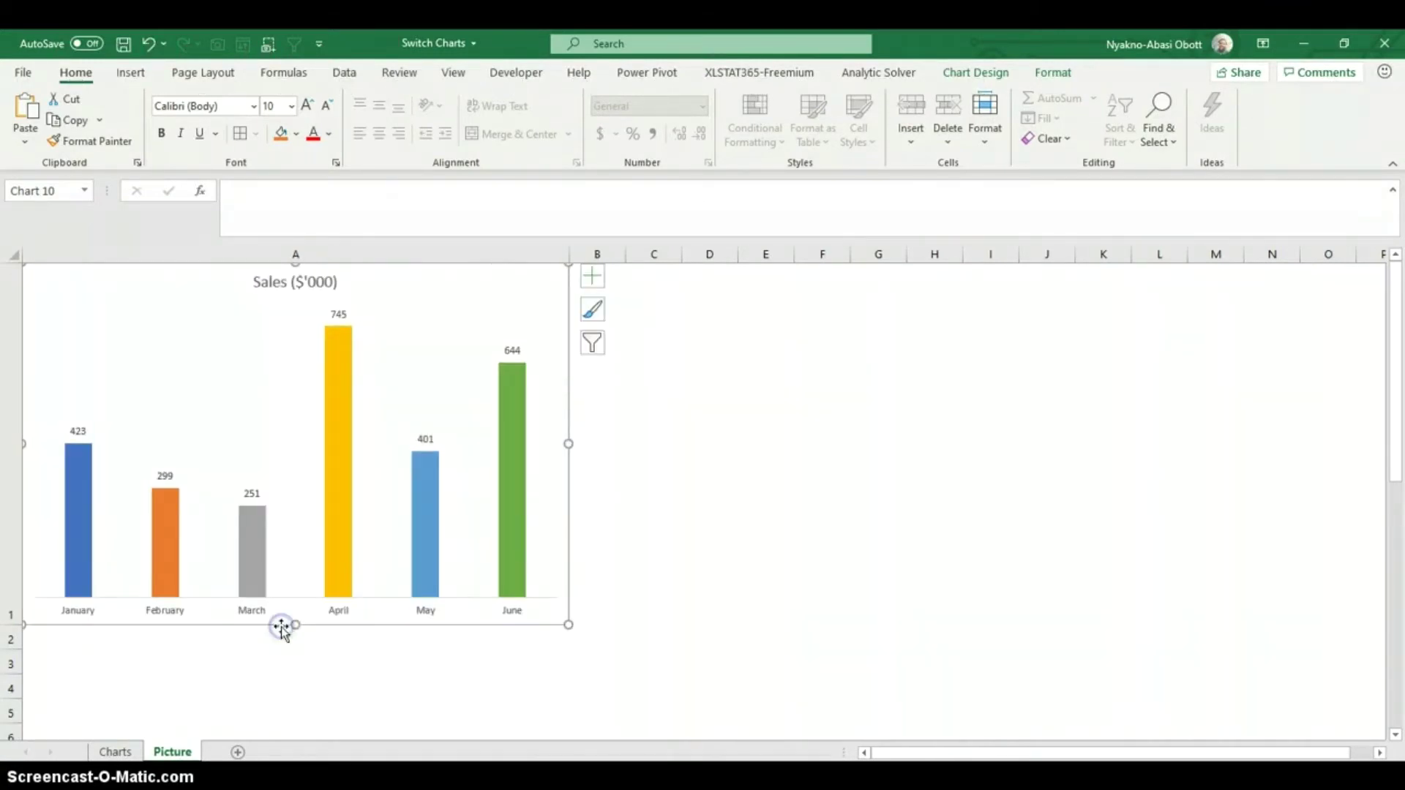
Step: Copy row 1's format and height to rows 2 and 3 with Format Painter
scroll(696, 558, "down", 1)
left_click(1229, 548)
scroll(813, 580, "up", 1)
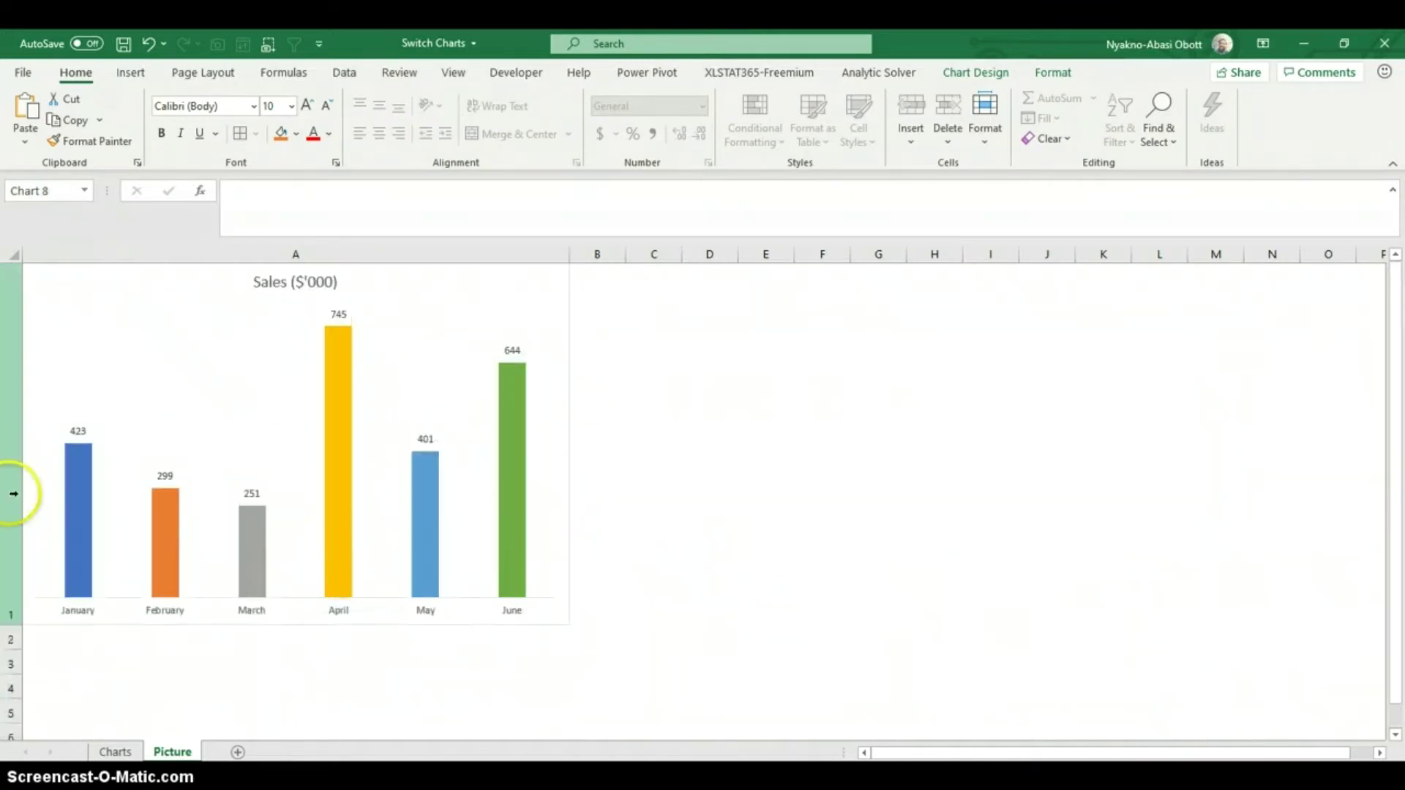
left_click(13, 451)
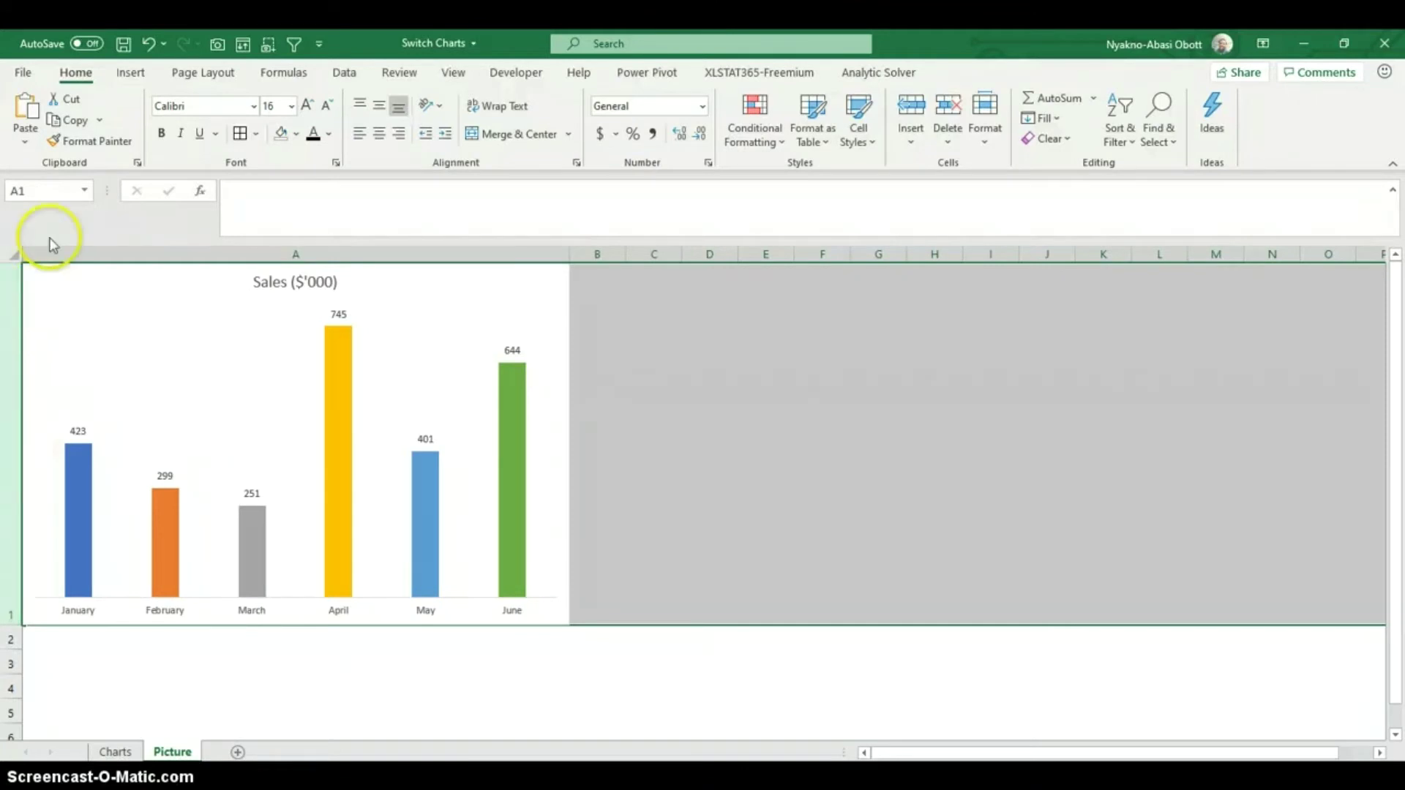
left_click(89, 141)
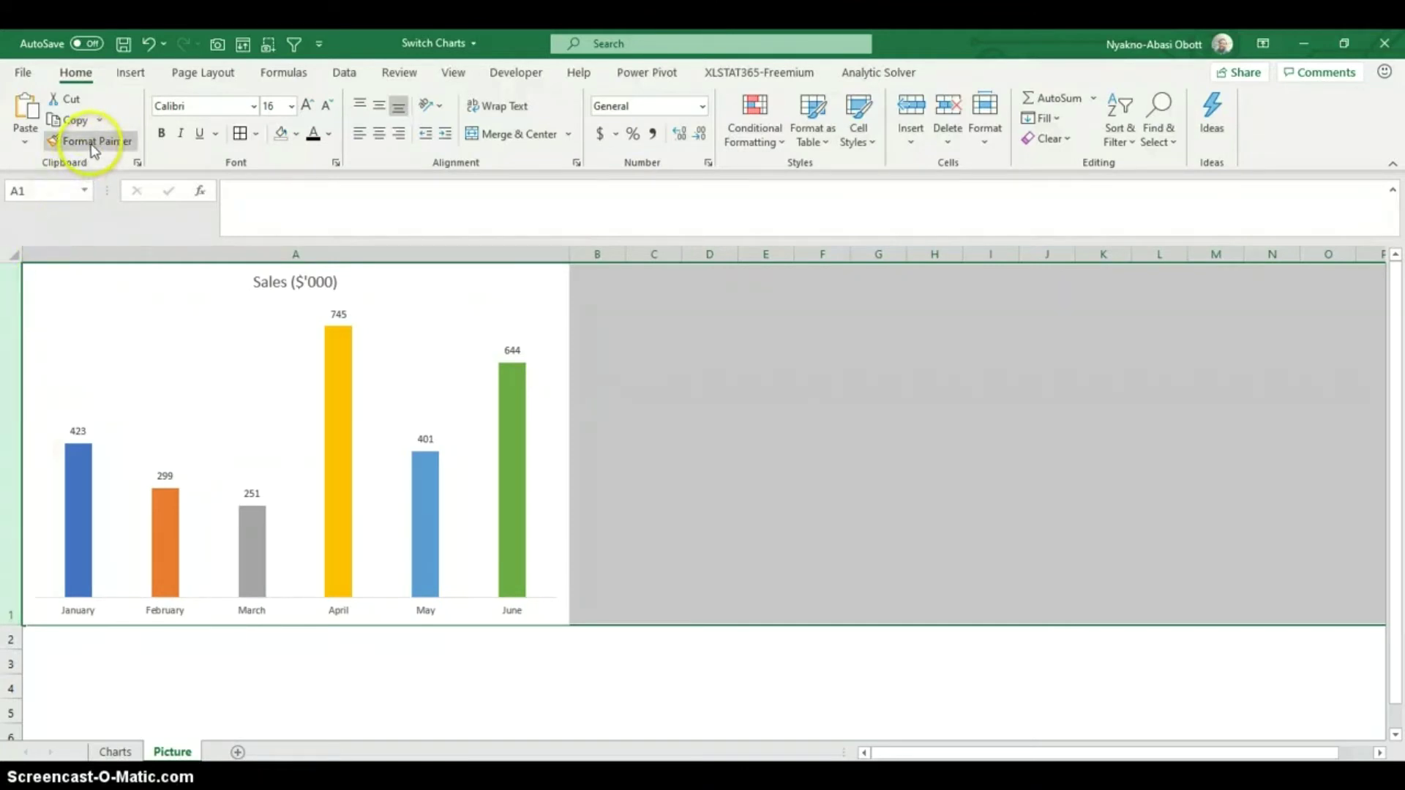
left_click(10, 636)
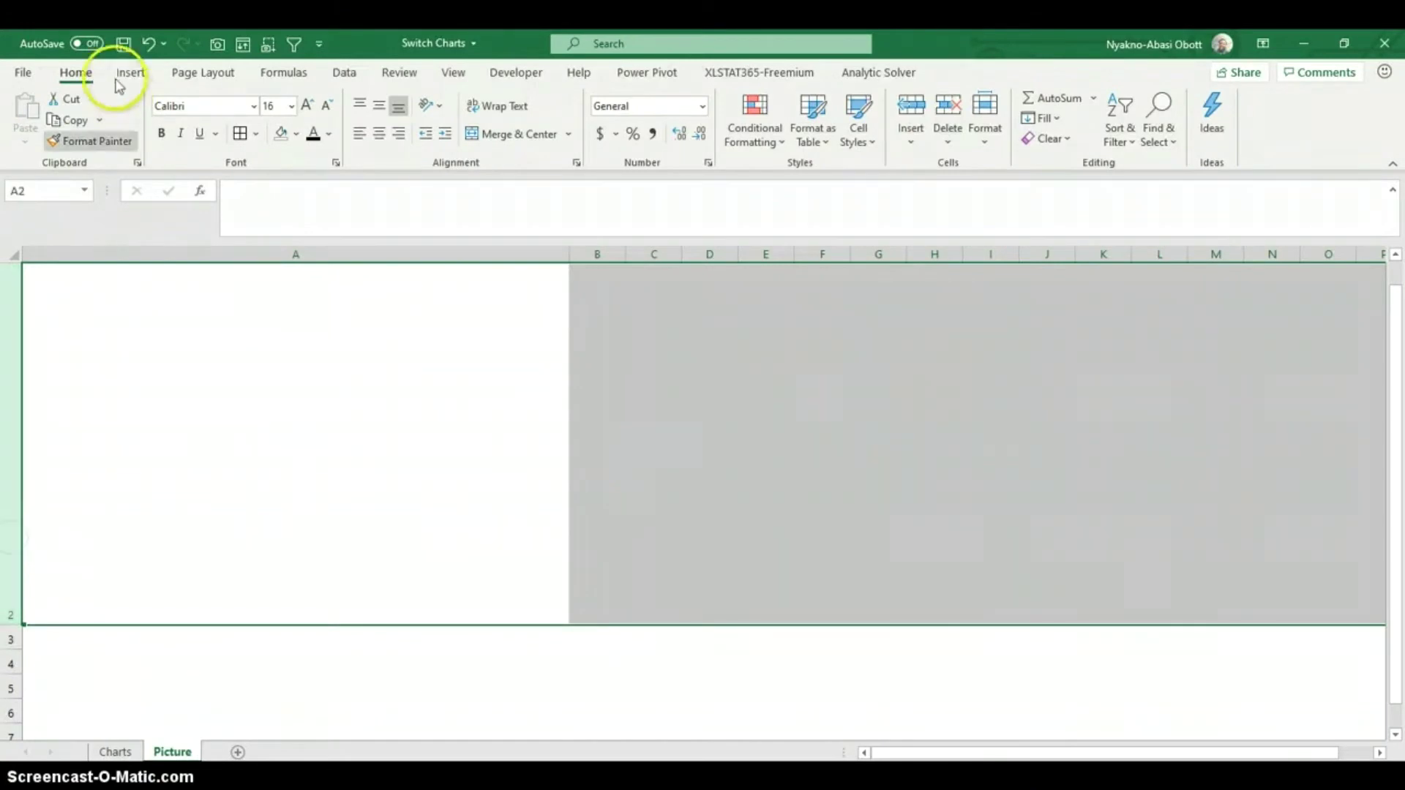
left_click(89, 141)
left_click(11, 636)
Step: Cut the bar chart from its place near column L on the Picture sheet
scroll(734, 627, "up", 1)
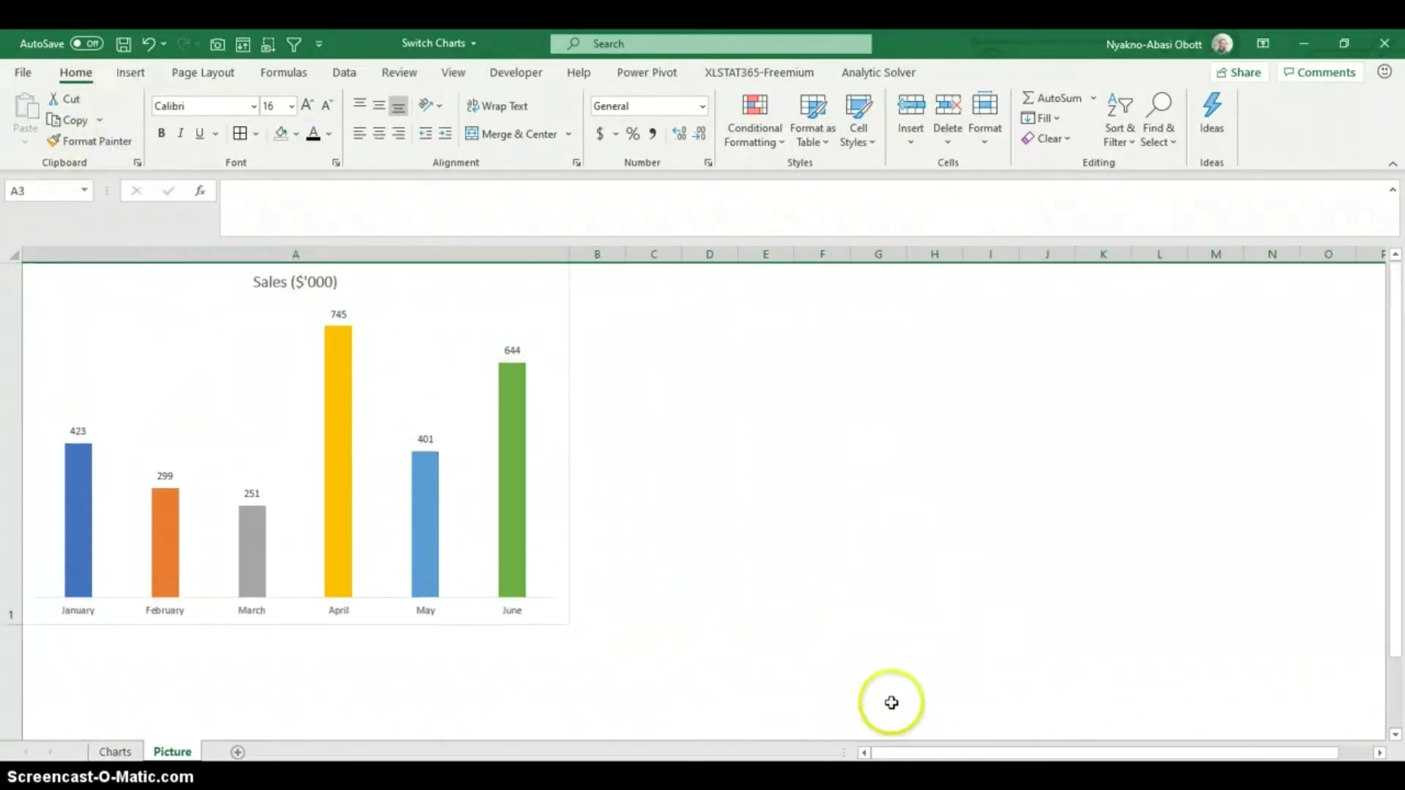
left_click_drag(915, 752, 1093, 734)
left_click_drag(1395, 591, 1401, 664)
left_click_drag(938, 554, 937, 546)
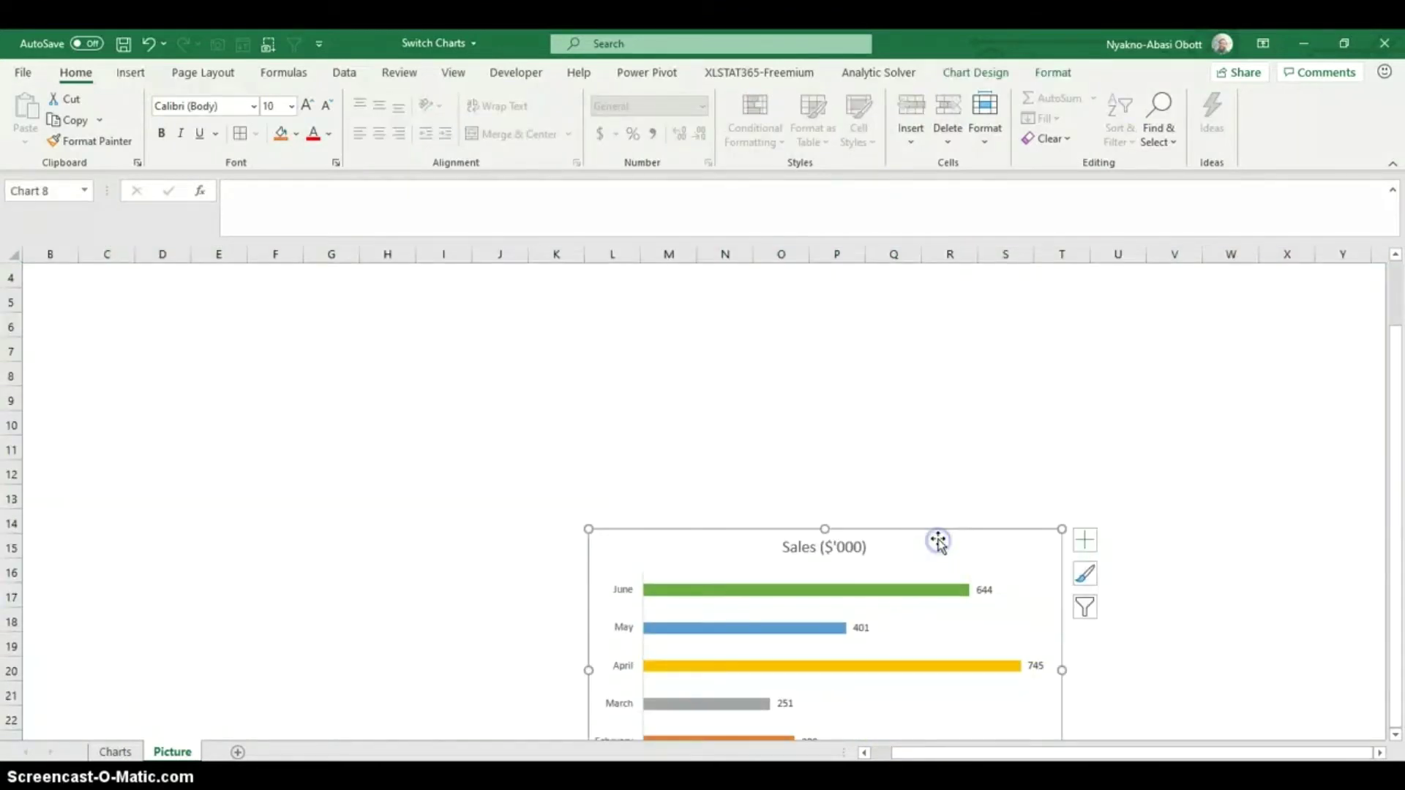
right_click(938, 543)
left_click(973, 55)
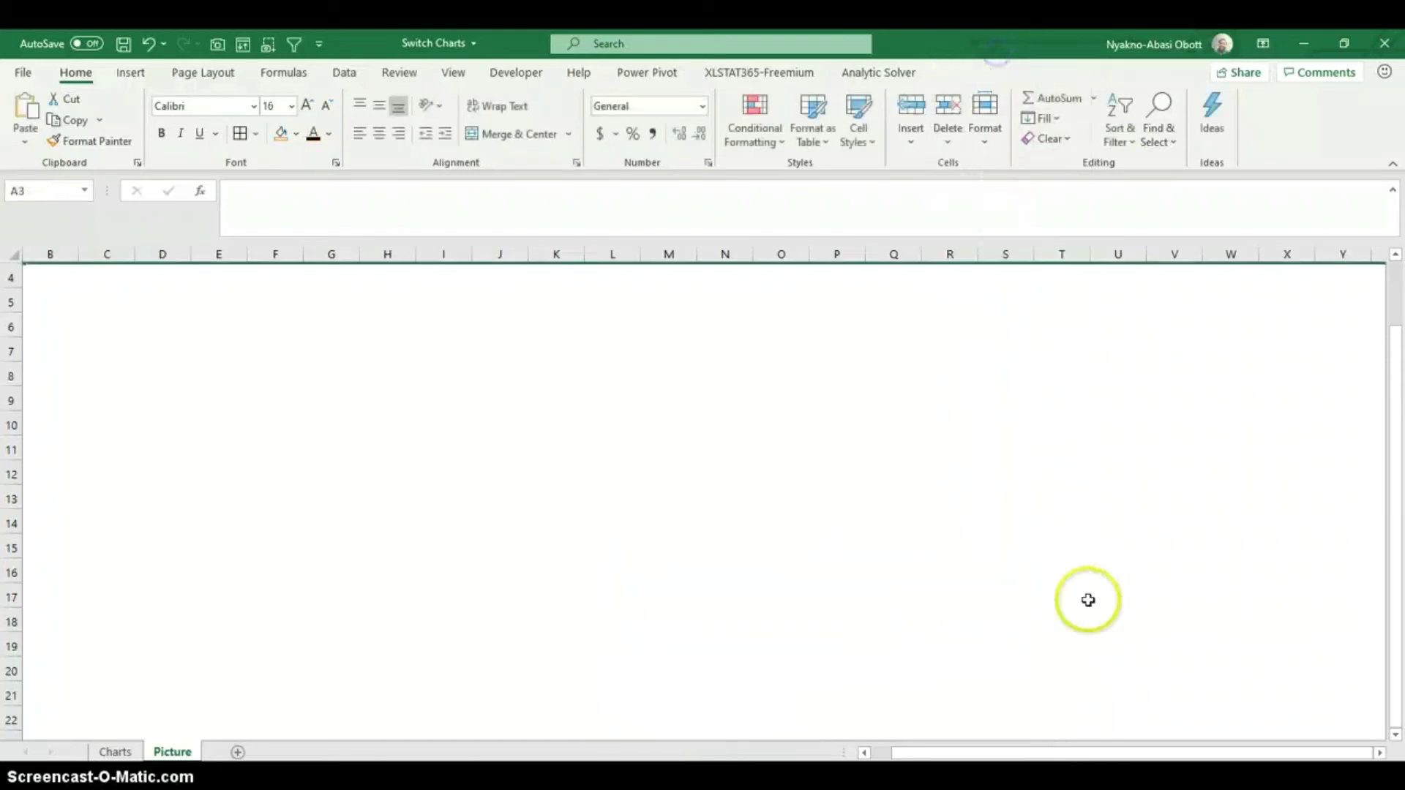
Step: Paste the bar chart into cell A2 using the destination theme and stretch it to fill the cell exactly
left_click_drag(946, 752, 926, 761)
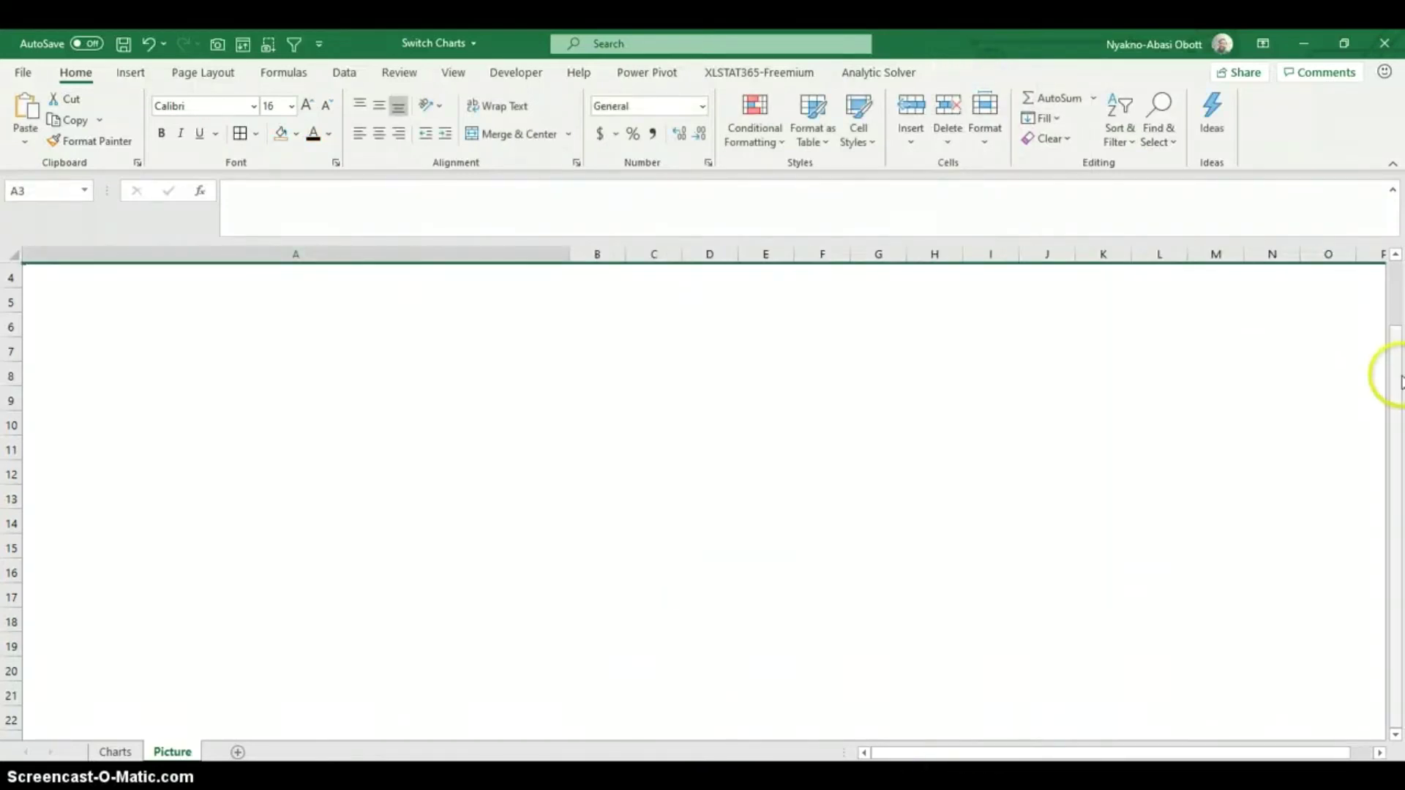
left_click_drag(1389, 376, 1389, 273)
left_click(403, 510)
key("ctrl+v")
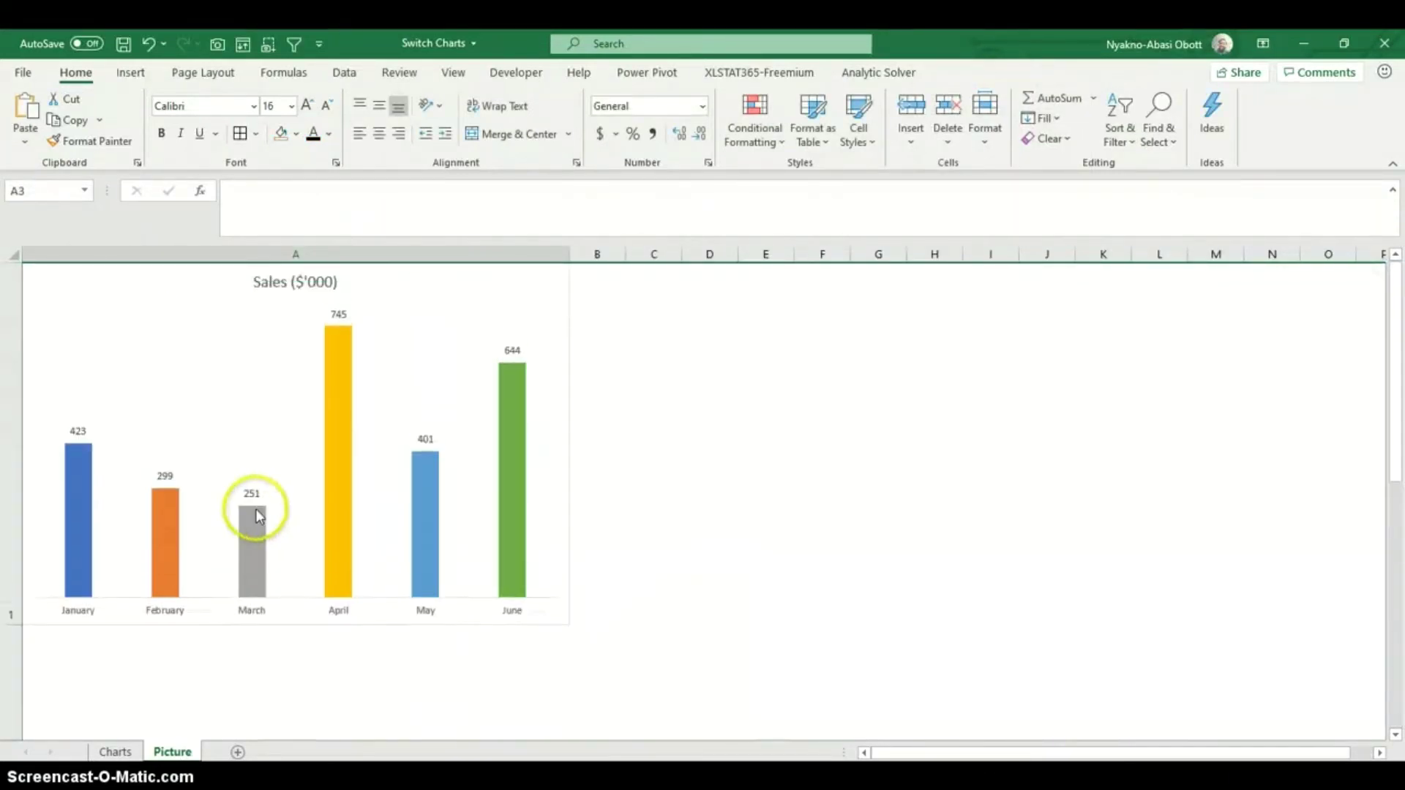
left_click(90, 673)
right_click(90, 673)
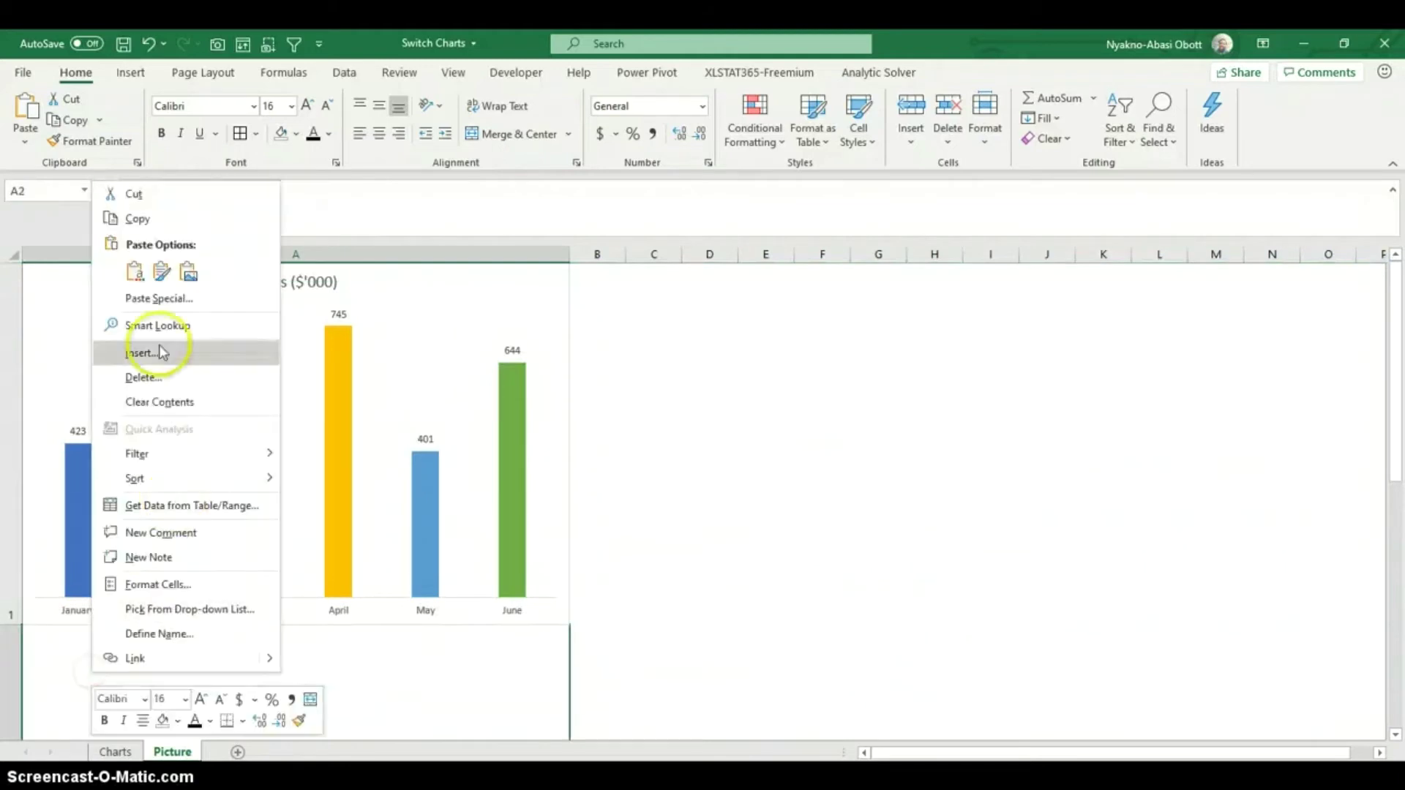
left_click(129, 274)
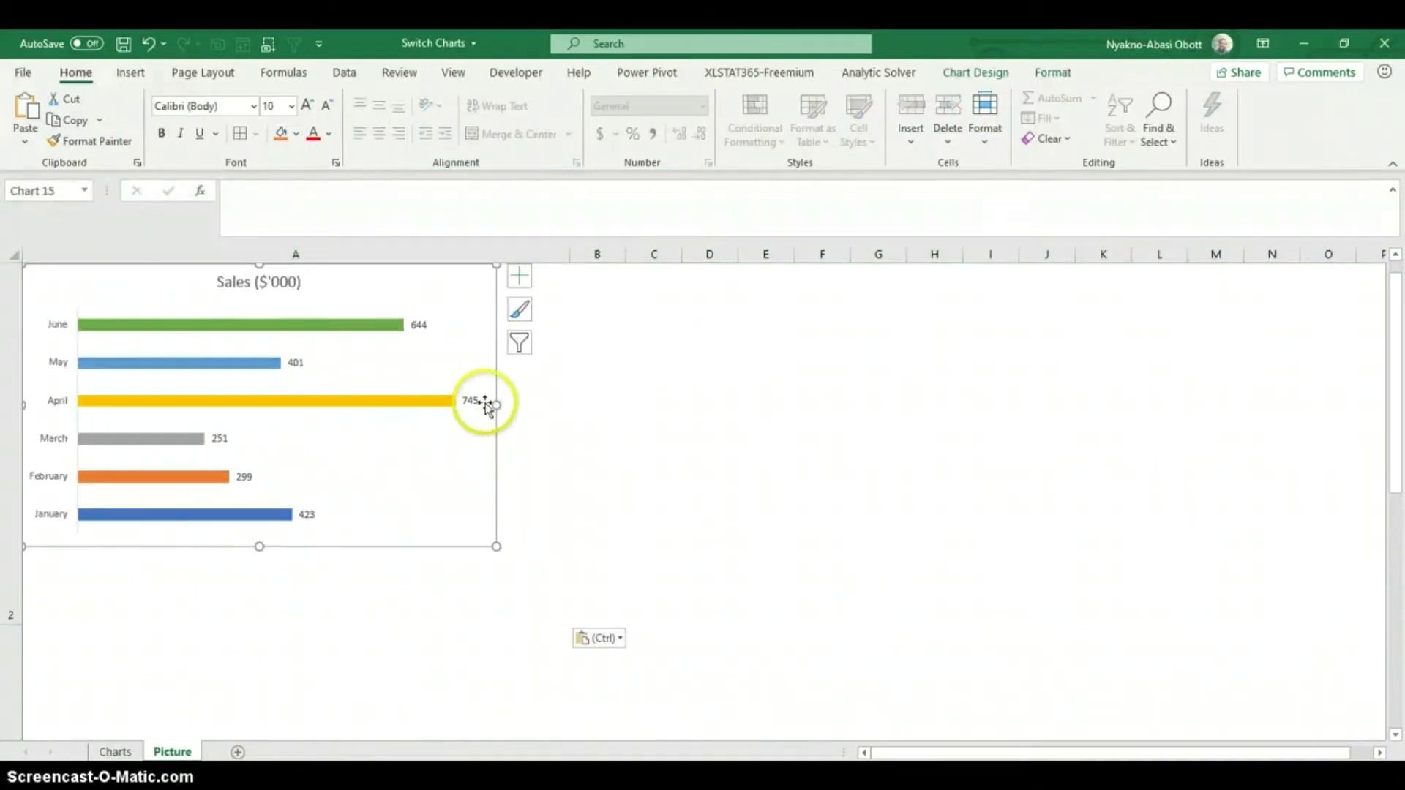
left_click_drag(494, 405, 569, 405)
left_click_drag(294, 545, 293, 639)
scroll(455, 549, "up", 1)
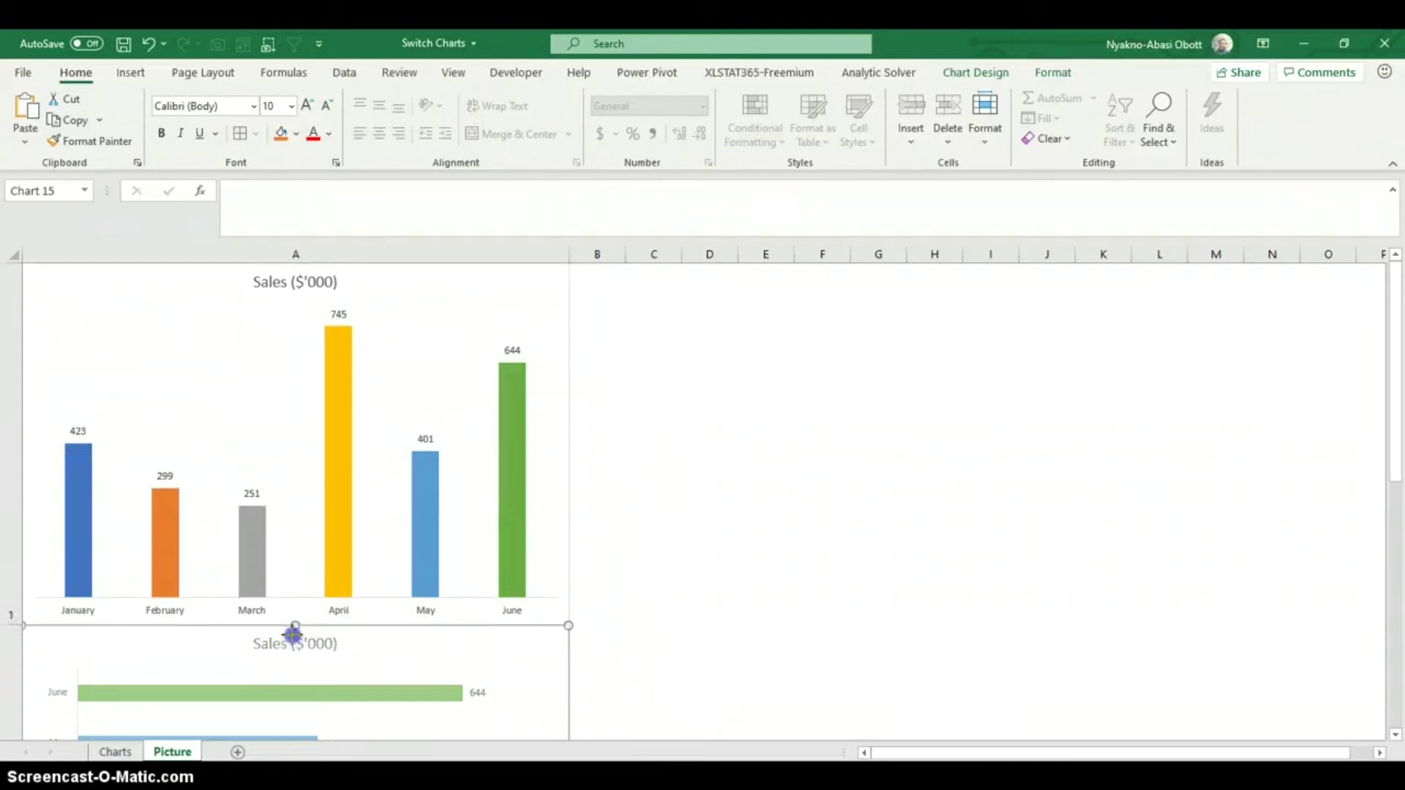
Step: Cut the line chart from its place near column L on the Picture sheet
left_click(936, 520)
scroll(1259, 644, "down", 1)
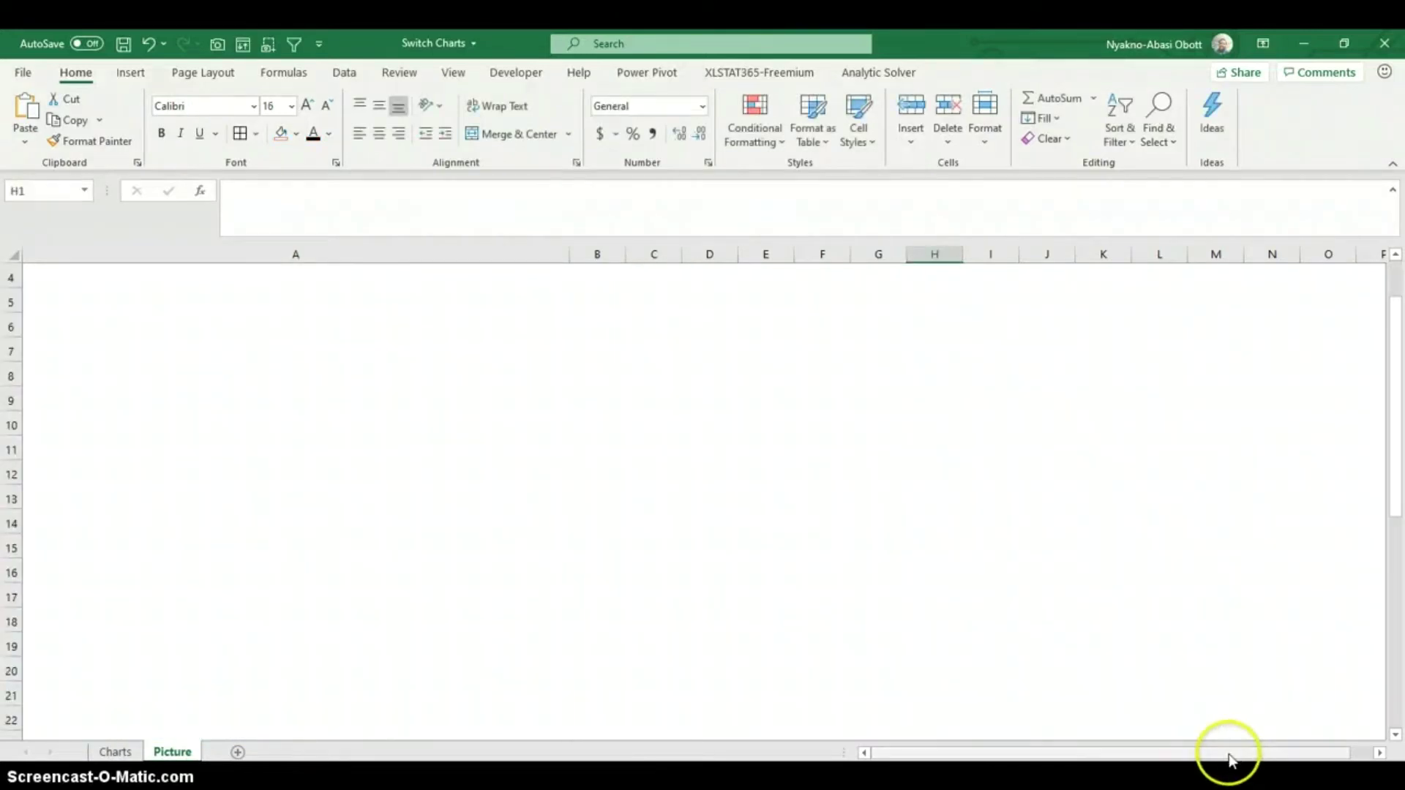
left_click_drag(1247, 750, 1252, 750)
left_click_drag(1389, 492, 1398, 686)
left_click(923, 448)
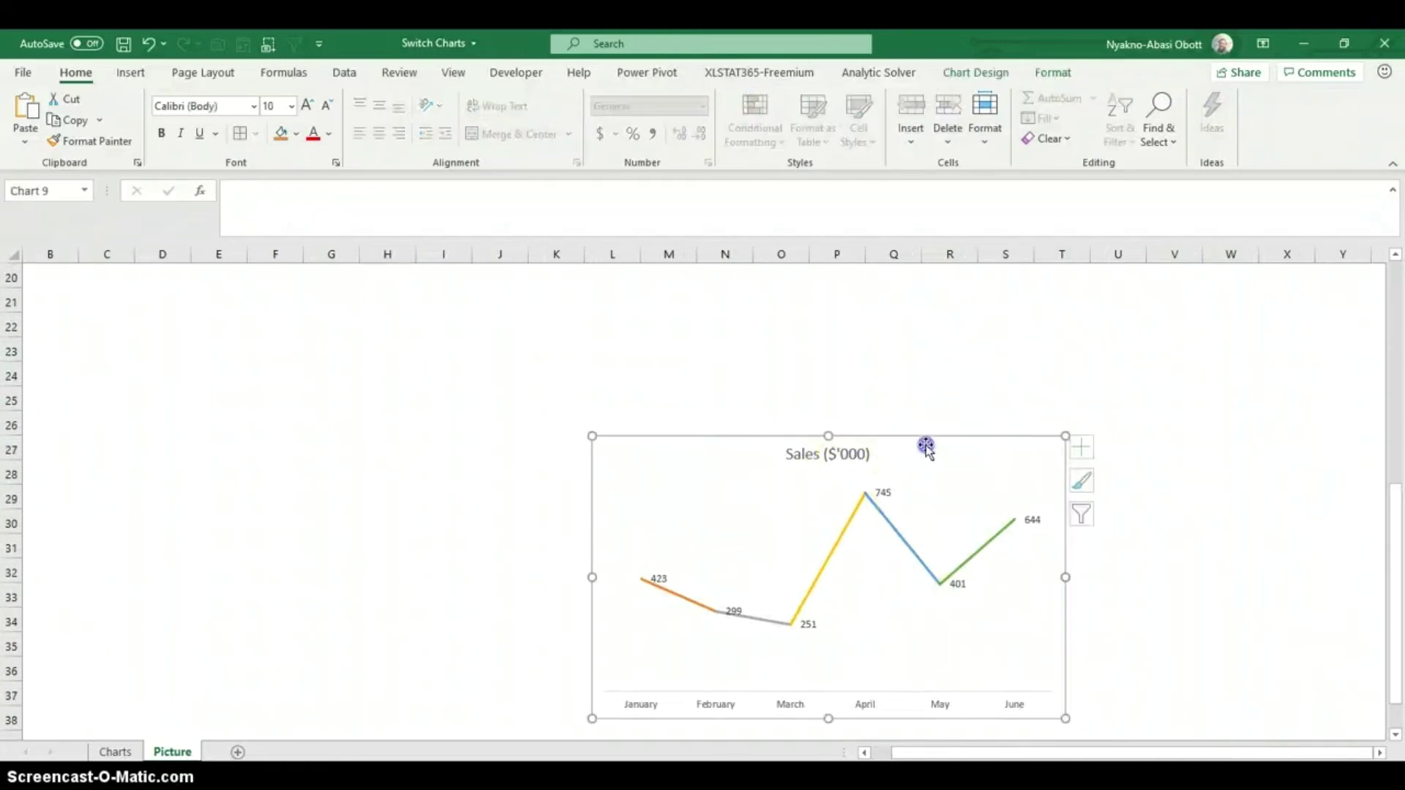
right_click(917, 447)
left_click(960, 296)
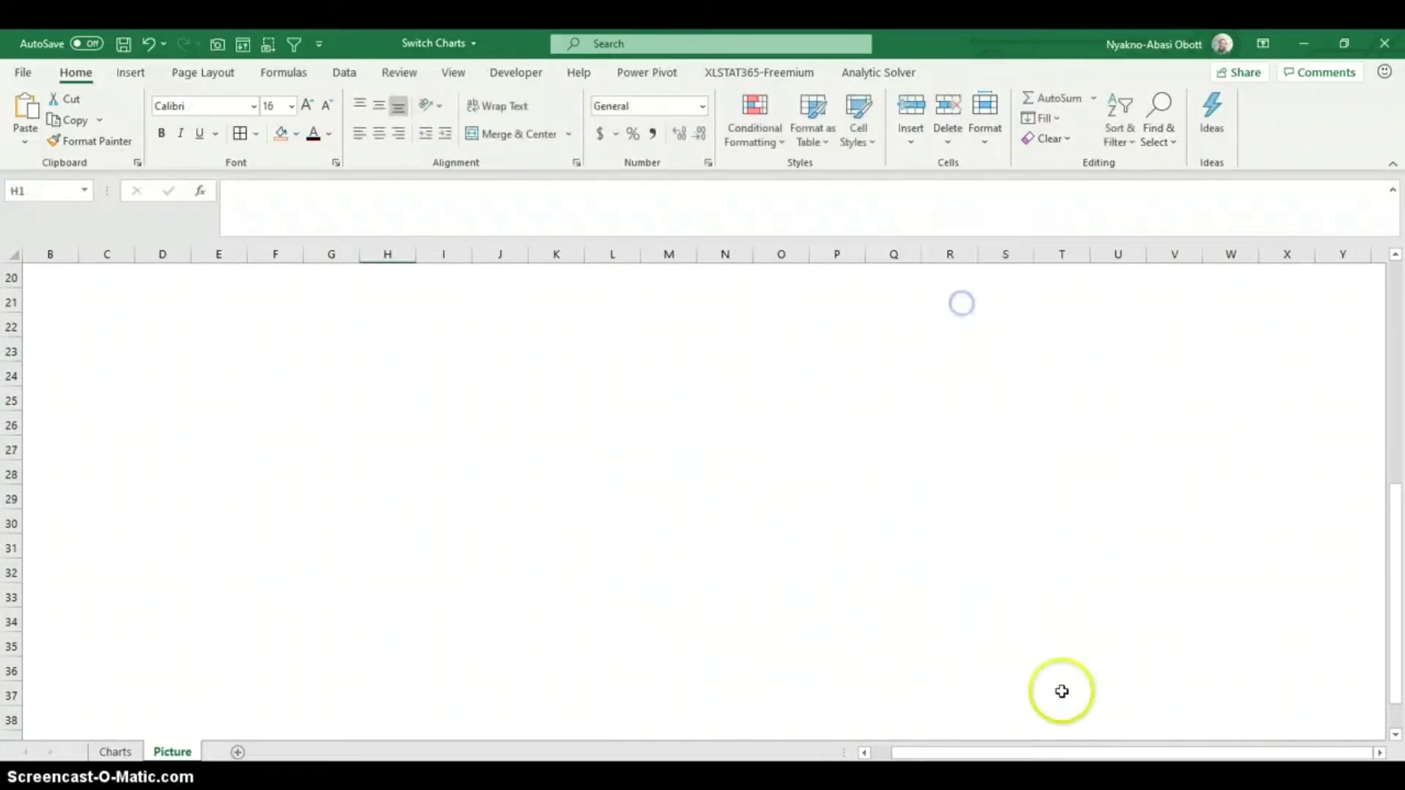
Step: Paste the line chart into cell A3 using the destination theme and stretch it to fill the cell exactly
left_click_drag(992, 754, 854, 754)
left_click_drag(1395, 505, 1393, 313)
left_click(138, 449)
right_click(137, 430)
left_click(183, 380)
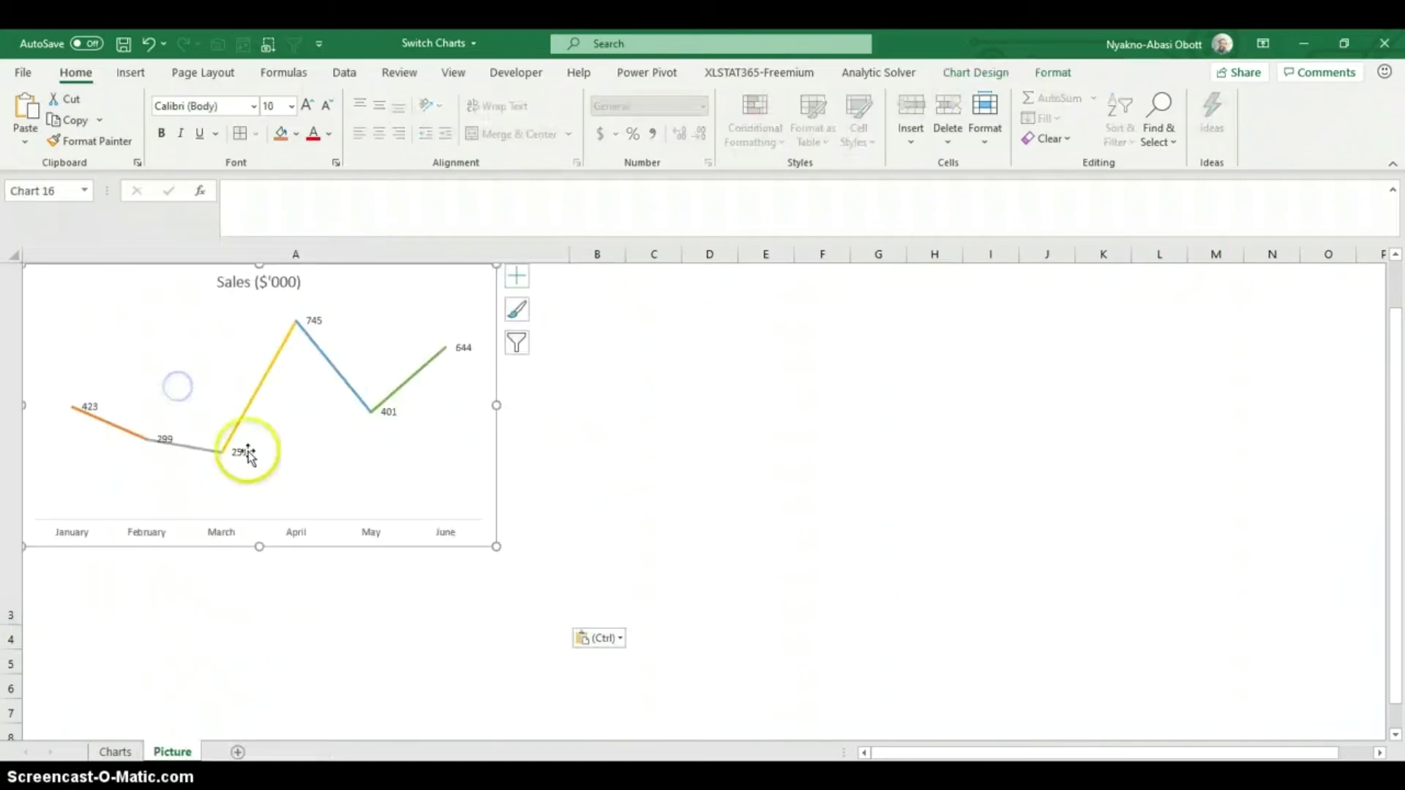
left_click_drag(494, 405, 569, 406)
left_click_drag(295, 547, 279, 619)
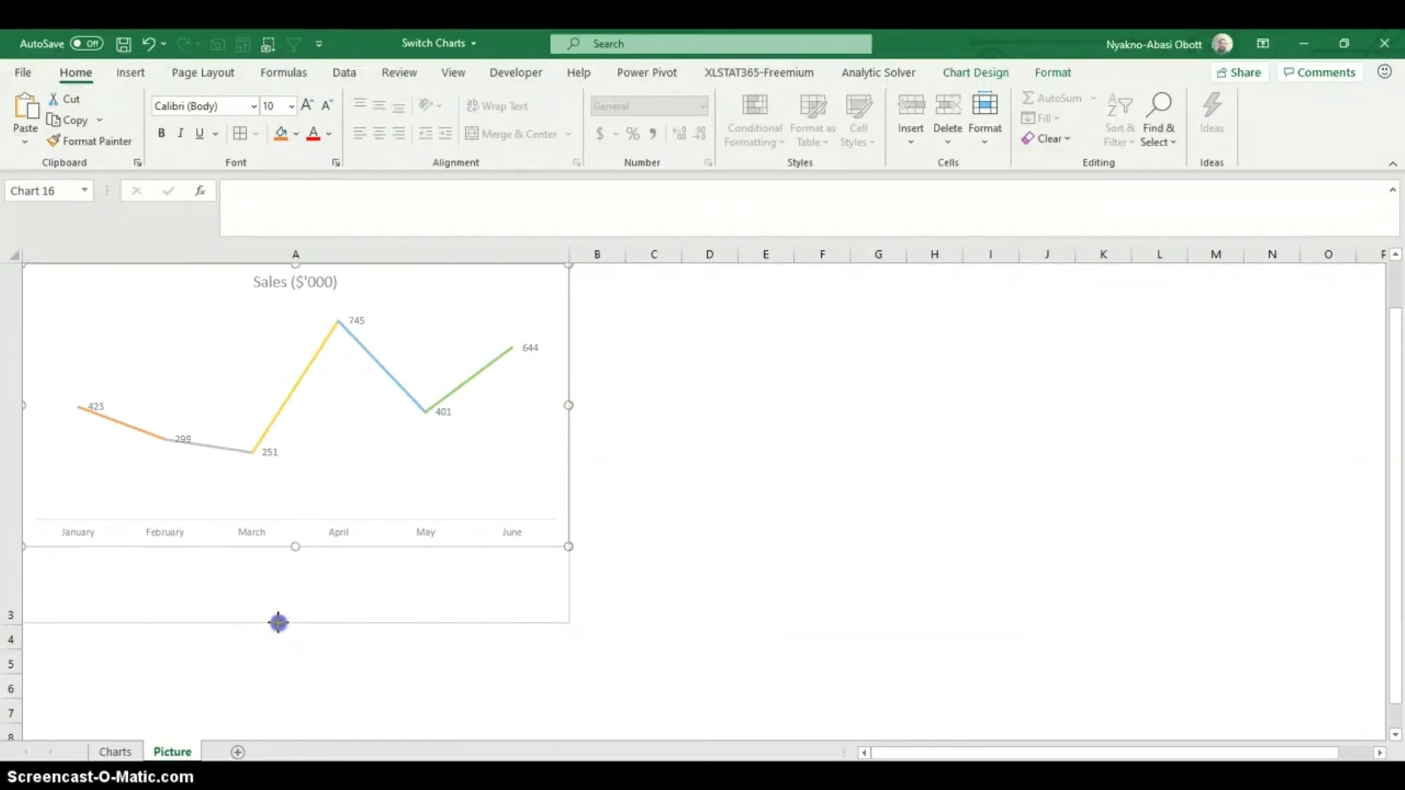
left_click_drag(279, 625, 279, 624)
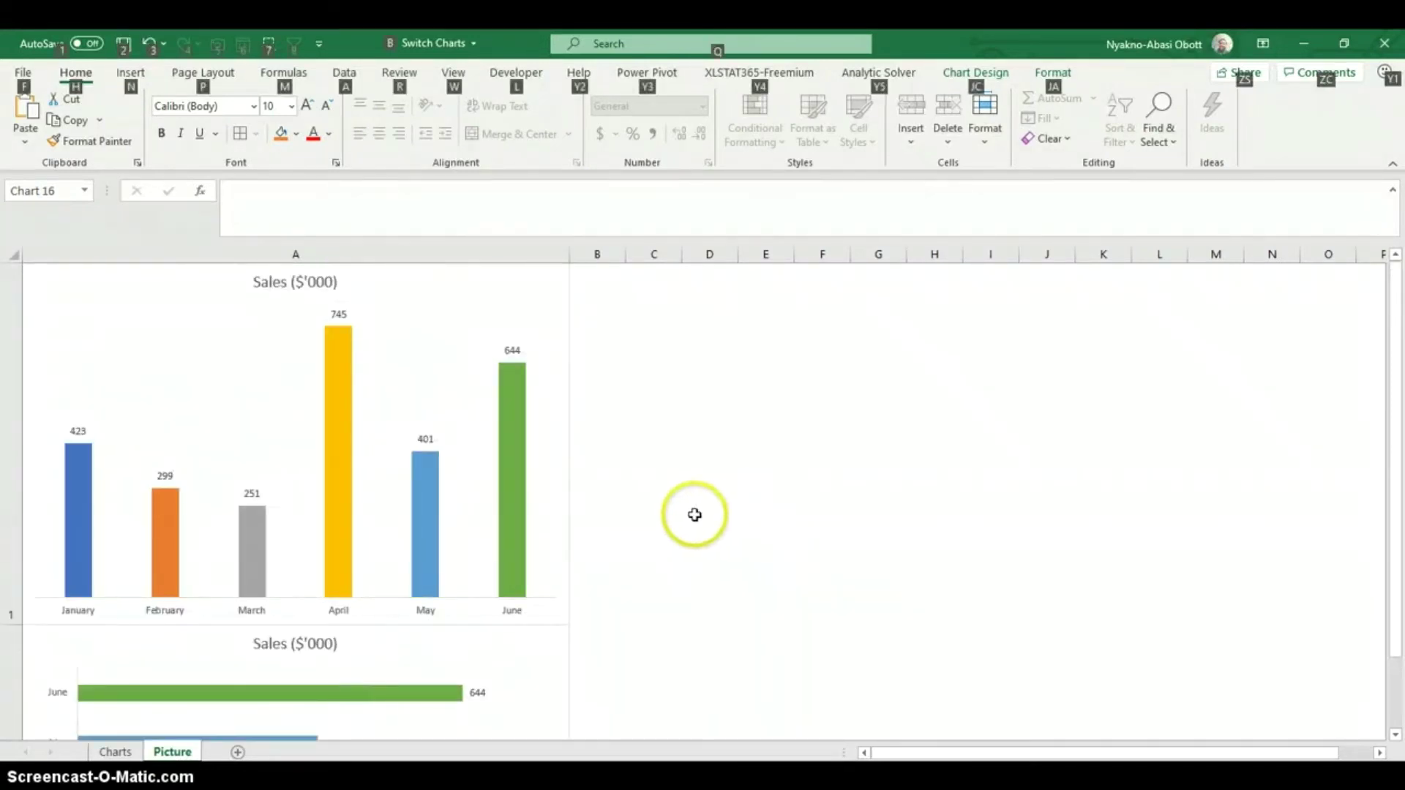
Step: Select cell A1 behind the column chart and give it a defined name beginning with Column_C
left_click(694, 439)
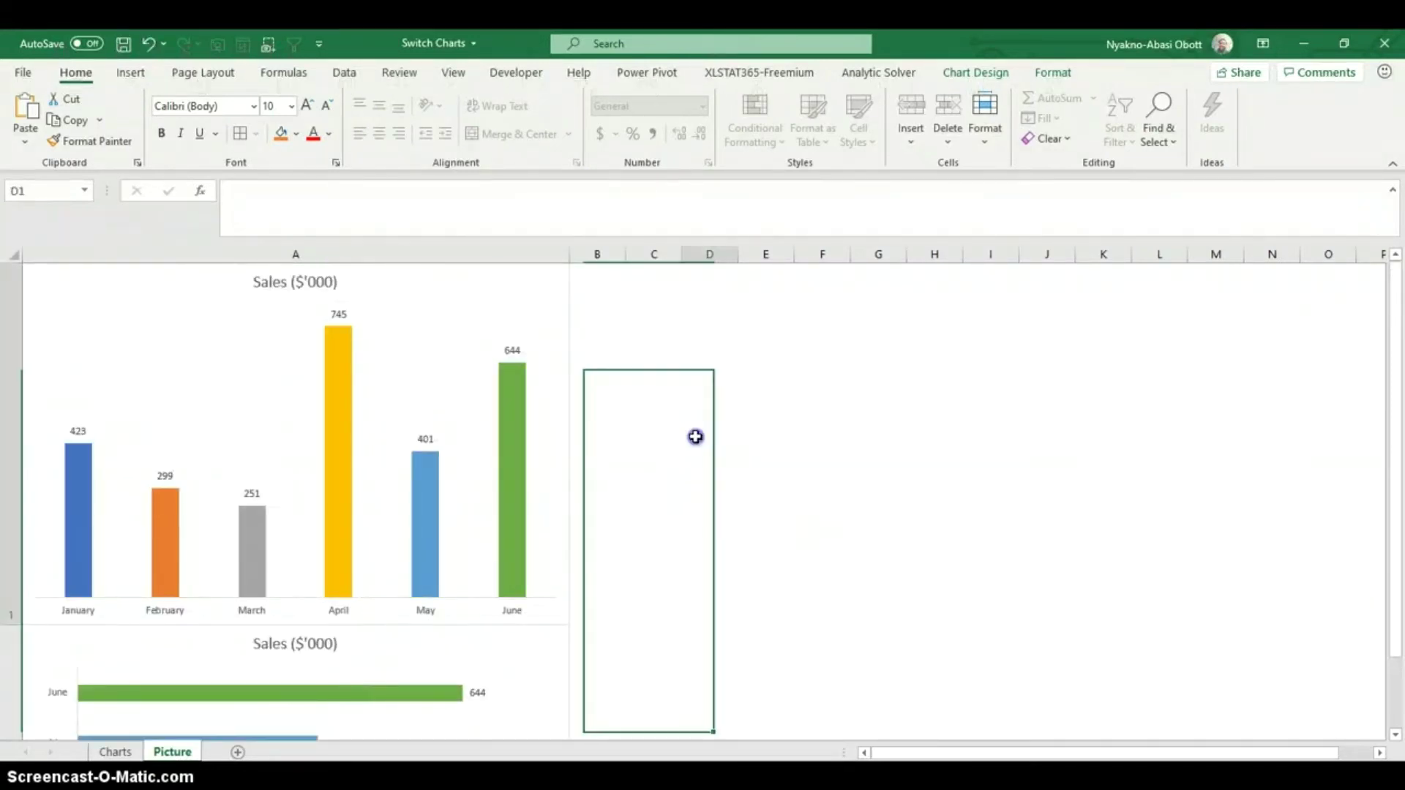
left_click(637, 417)
left_click(606, 414)
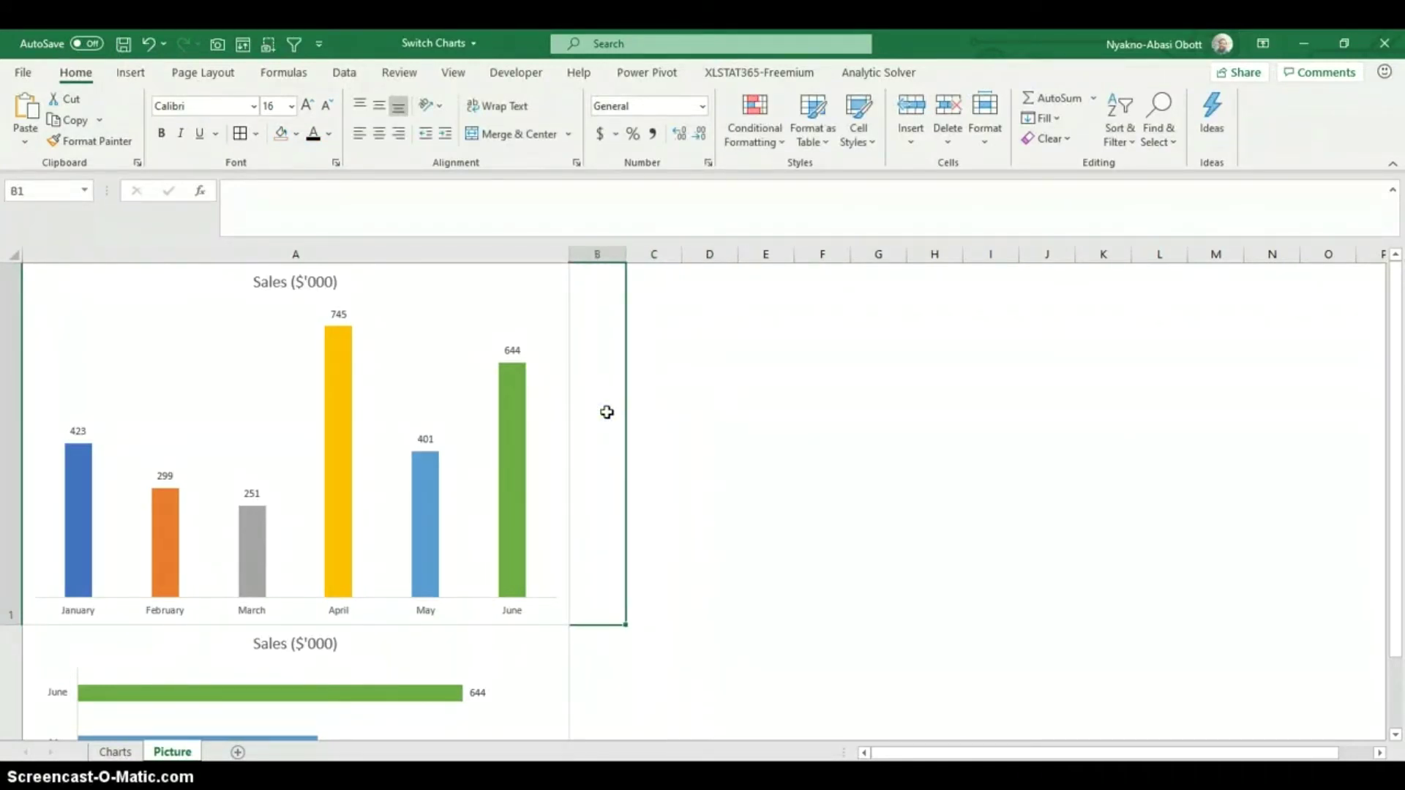
key("Right")
key("Left")
key("Left")
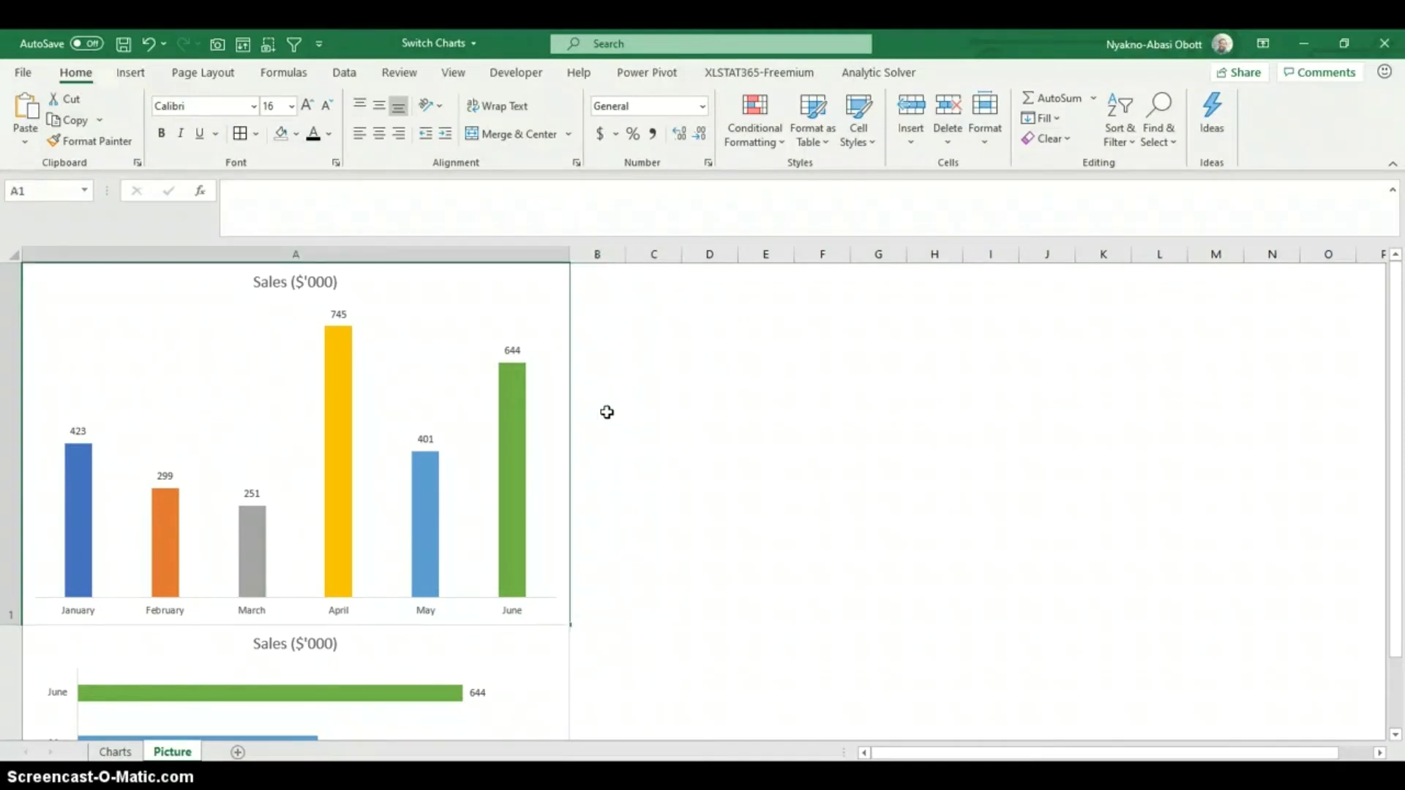
left_click(43, 272)
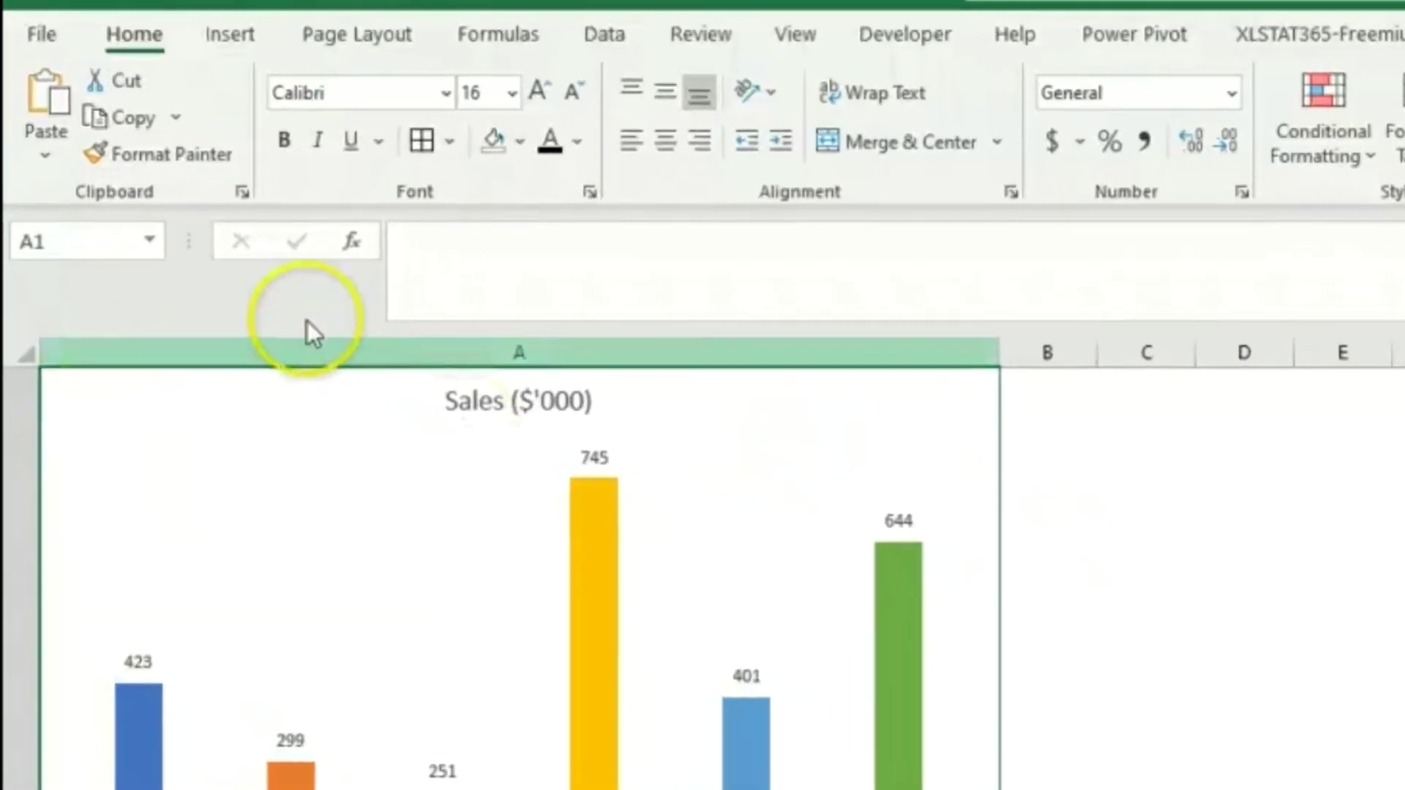
left_click(150, 239)
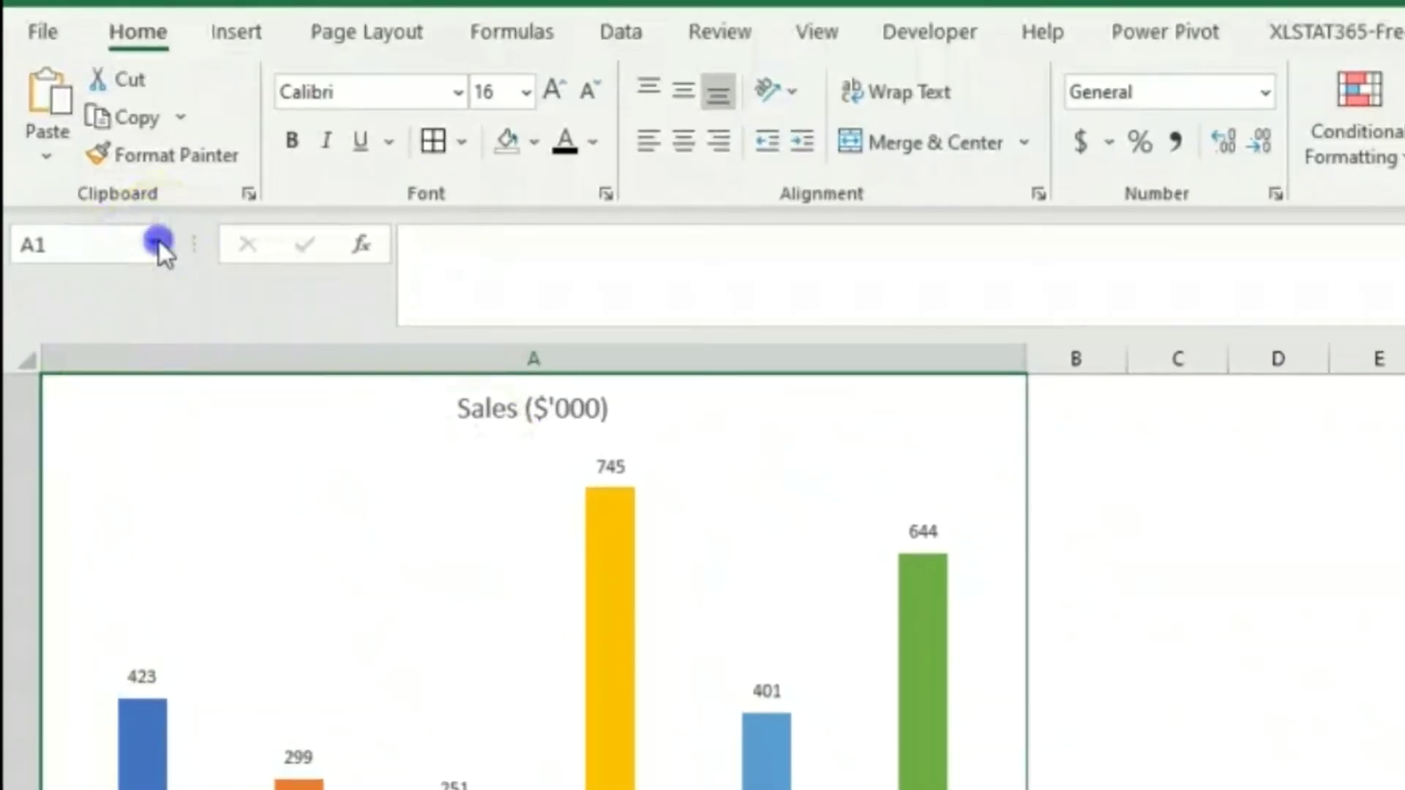
left_click(115, 245)
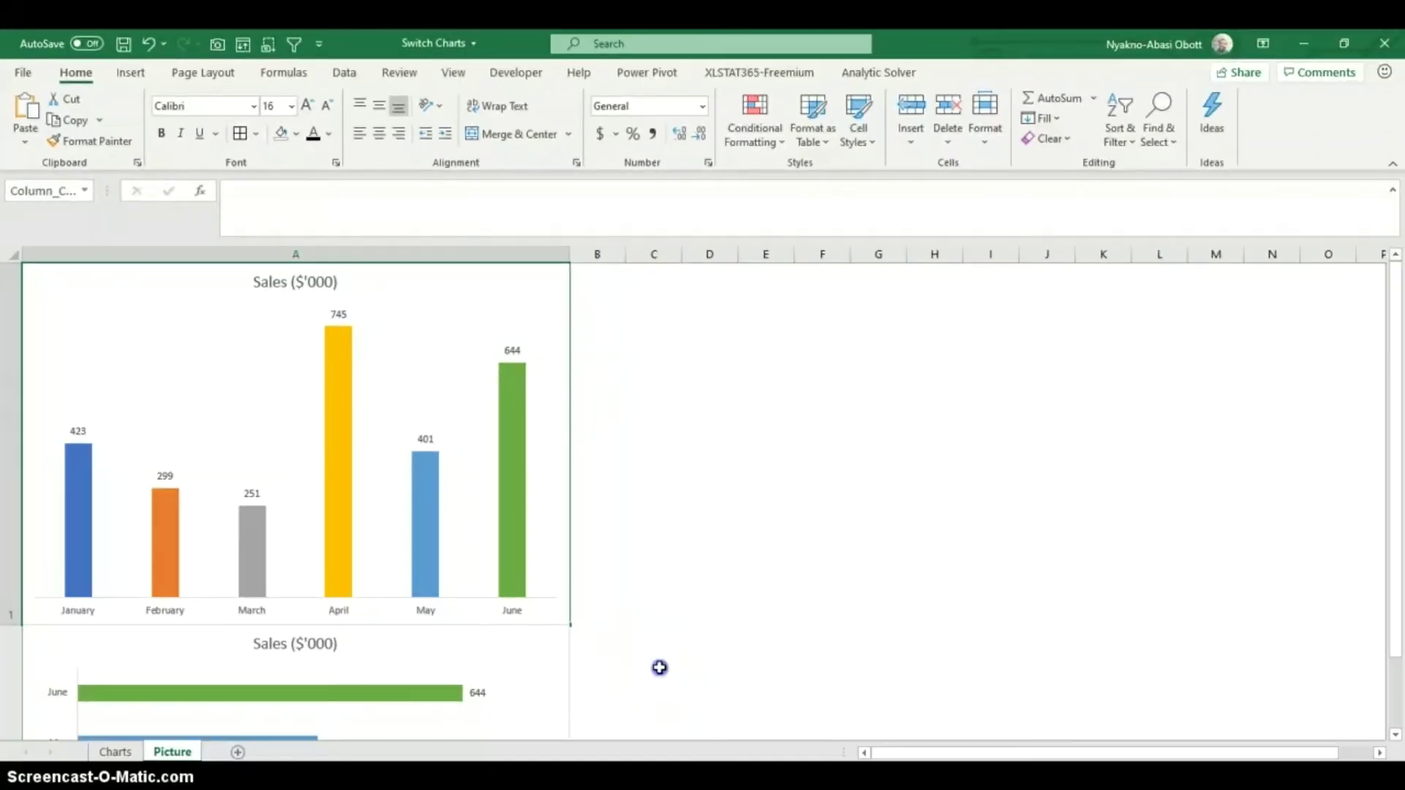
Step: Select cell A2 behind the bar chart on the Picture sheet and name it Bar_Chart
left_click(657, 664)
key("Left")
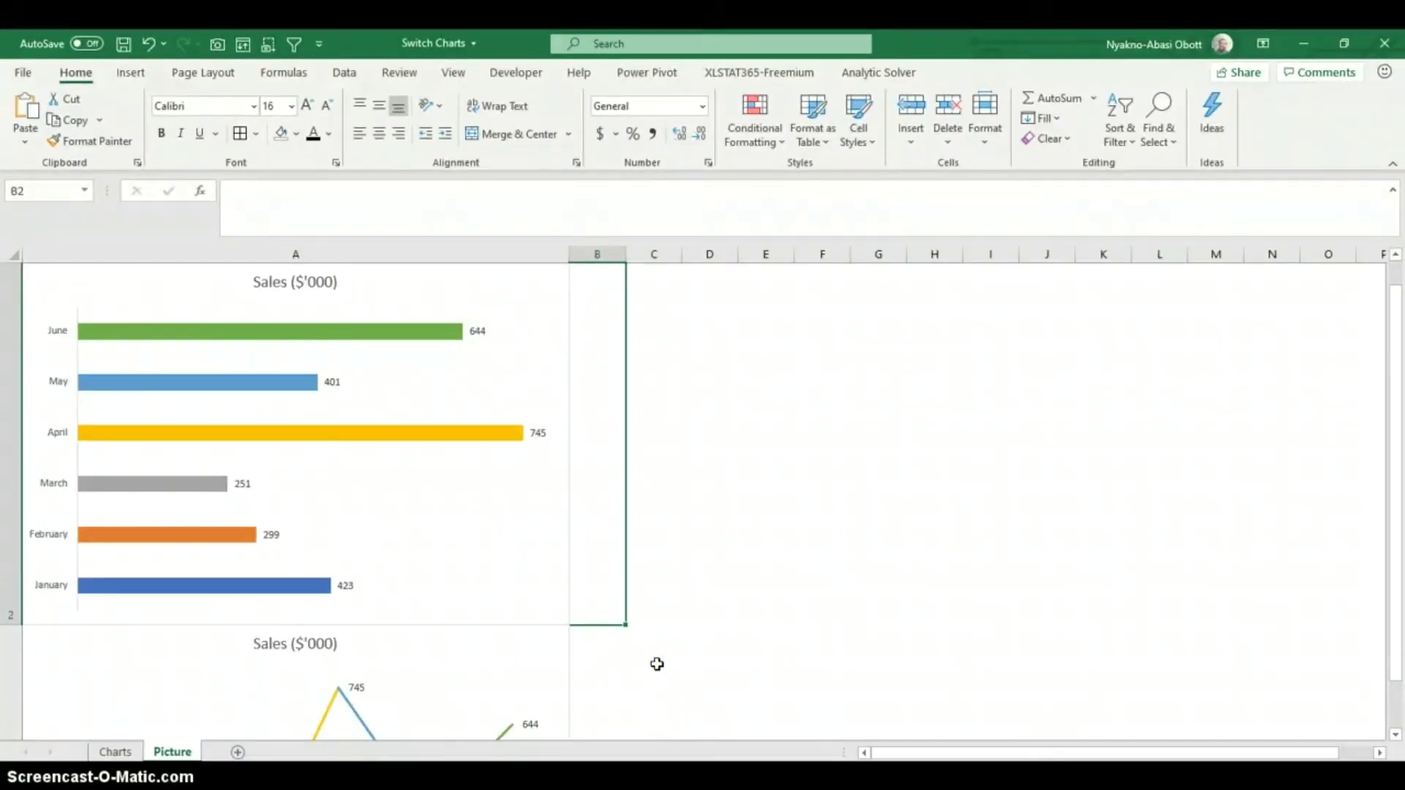
scroll(683, 664, "up", 1)
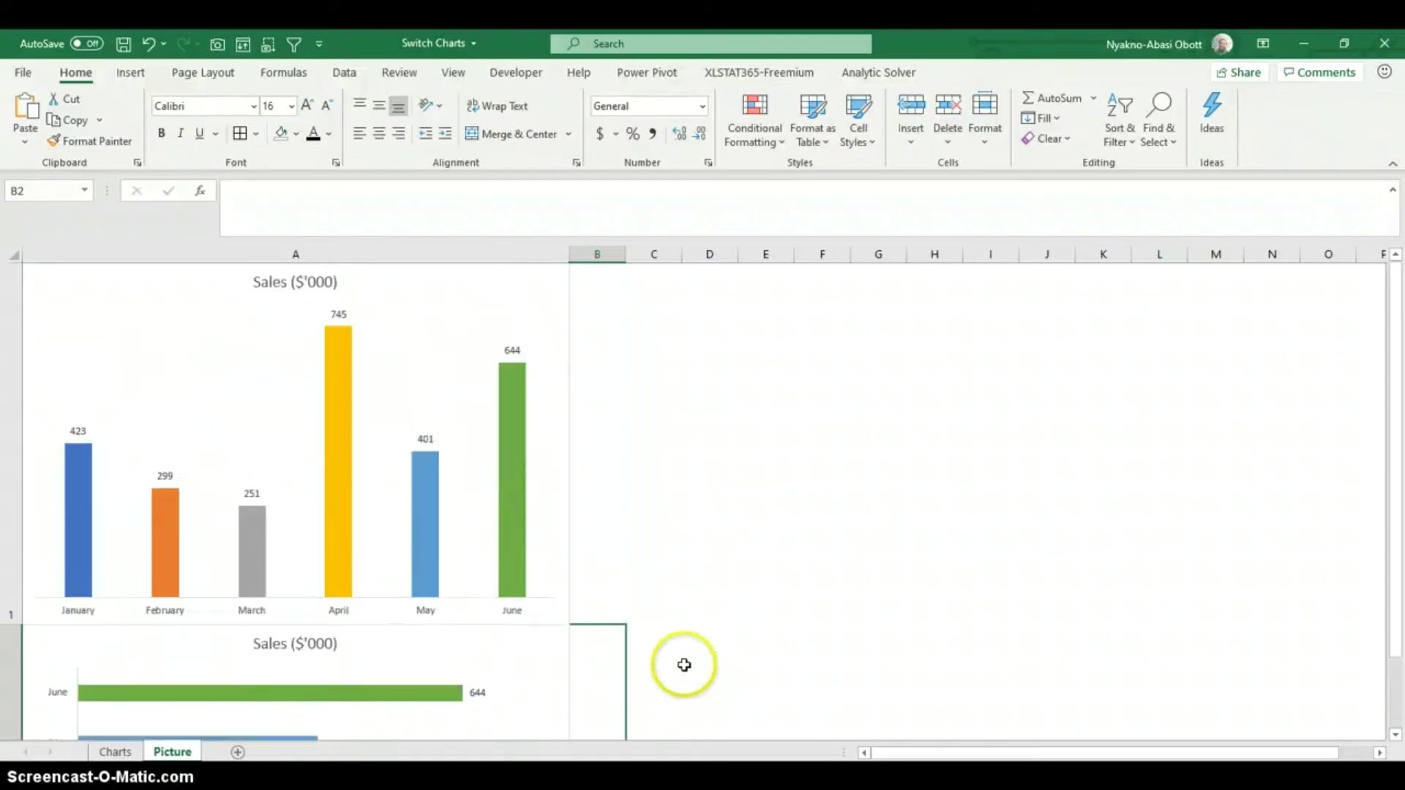
key("Left")
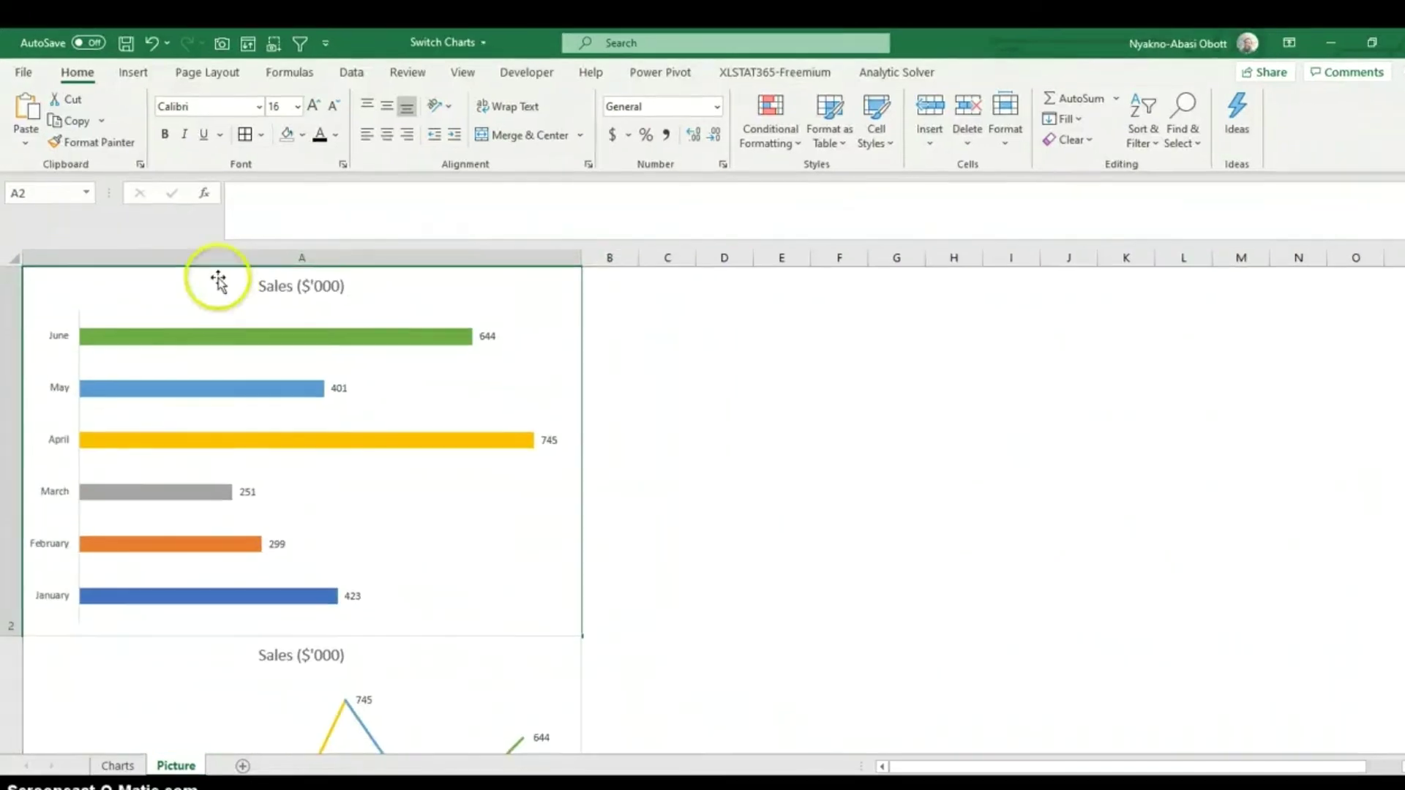
left_click(61, 193)
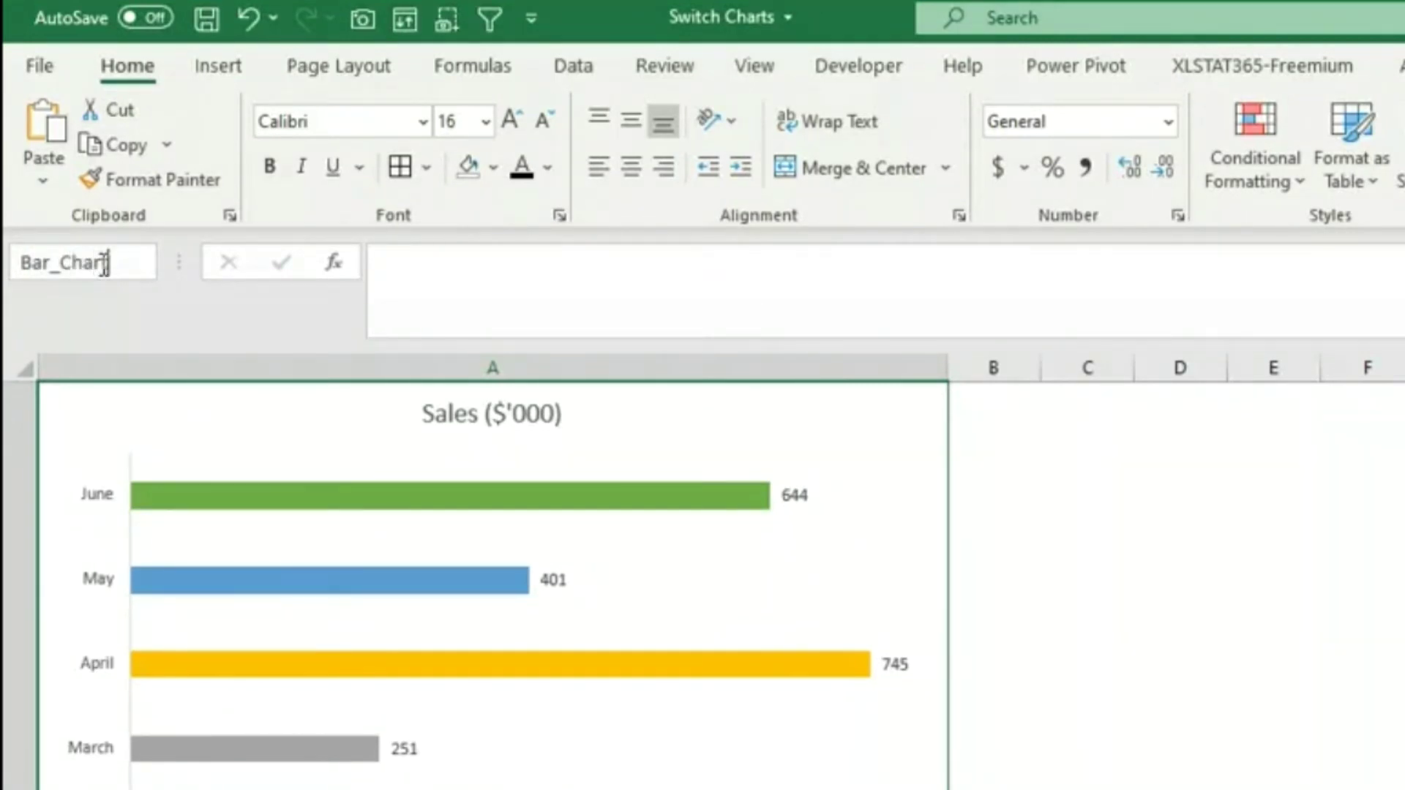
key("Return")
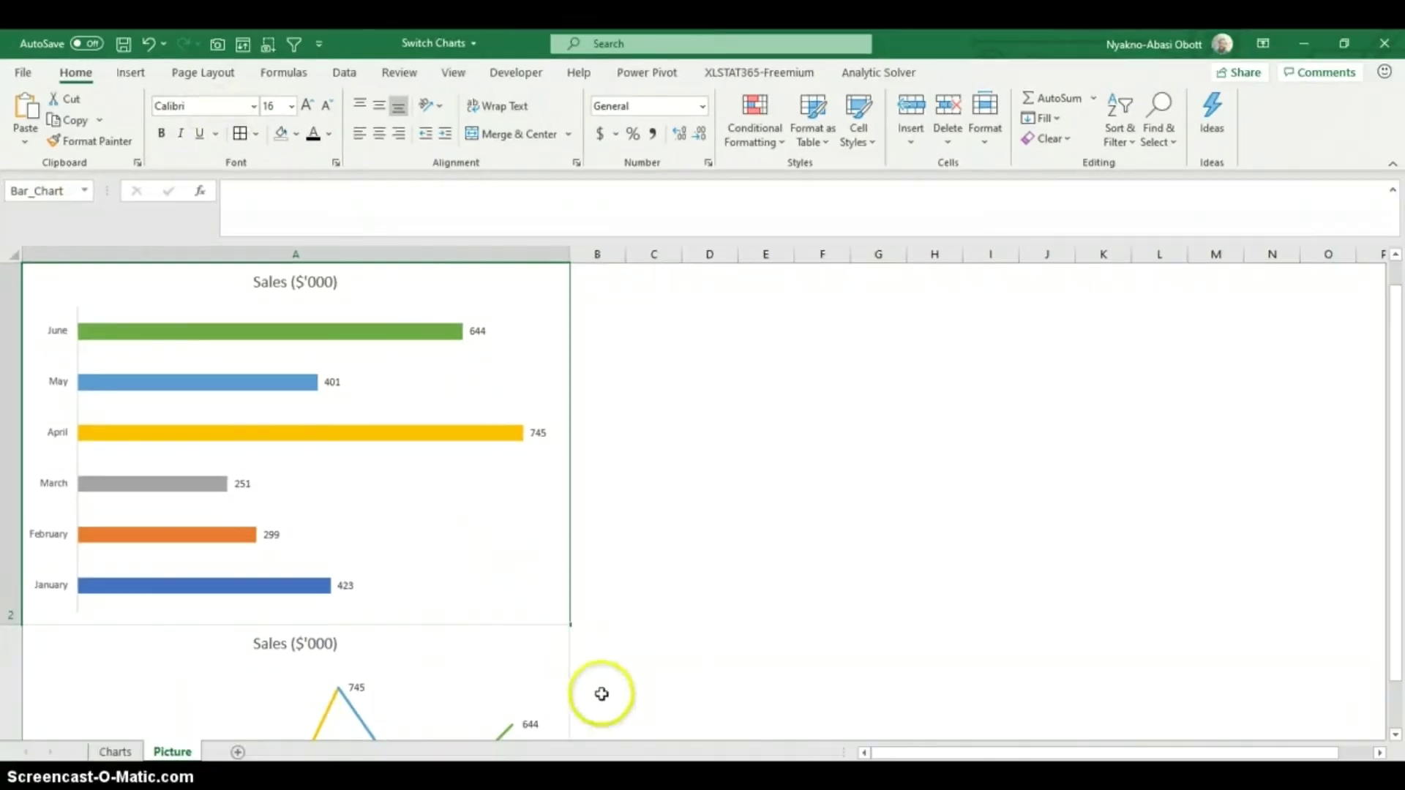
Step: Select cell A3 behind the line chart and name it Line_Chart
left_click(602, 692)
key("Left")
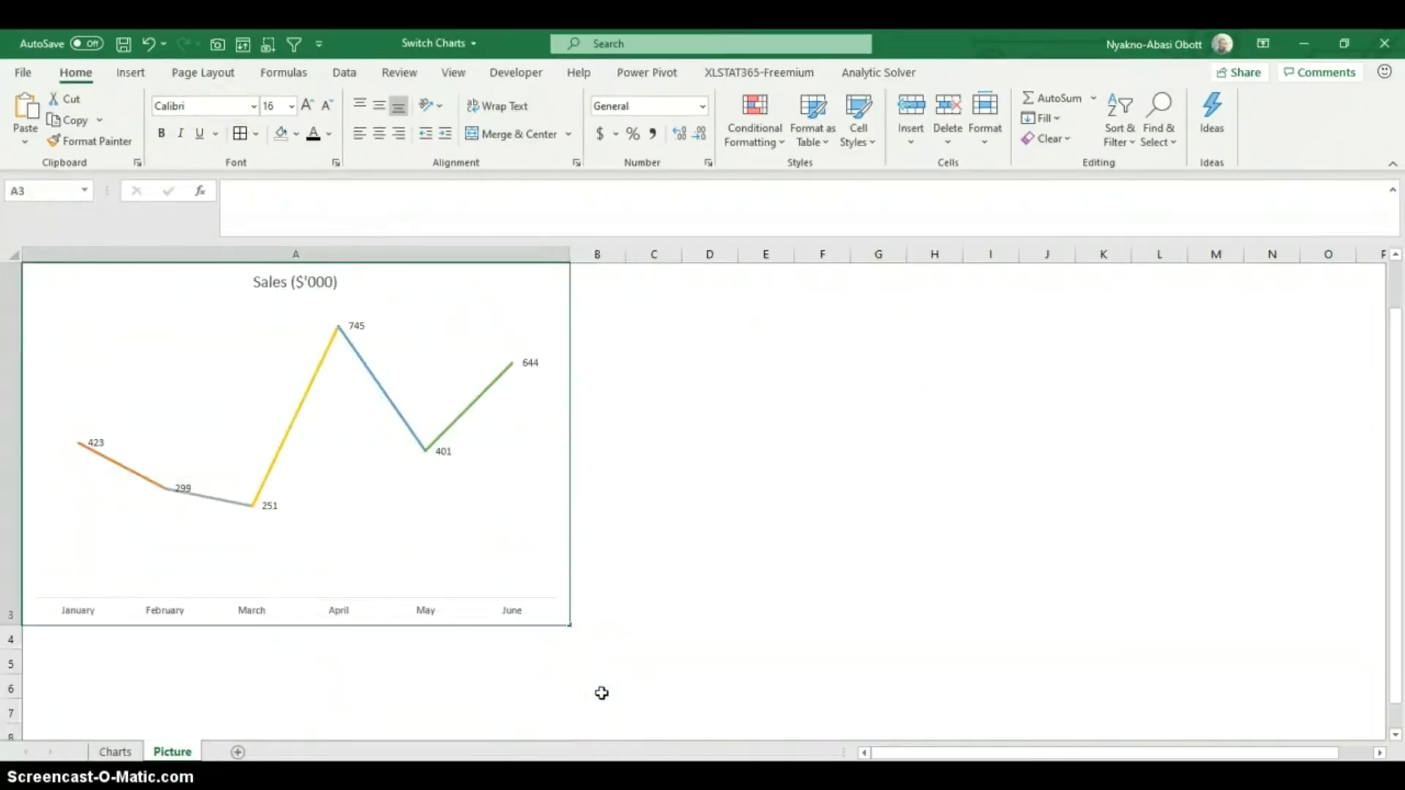
left_click(29, 192)
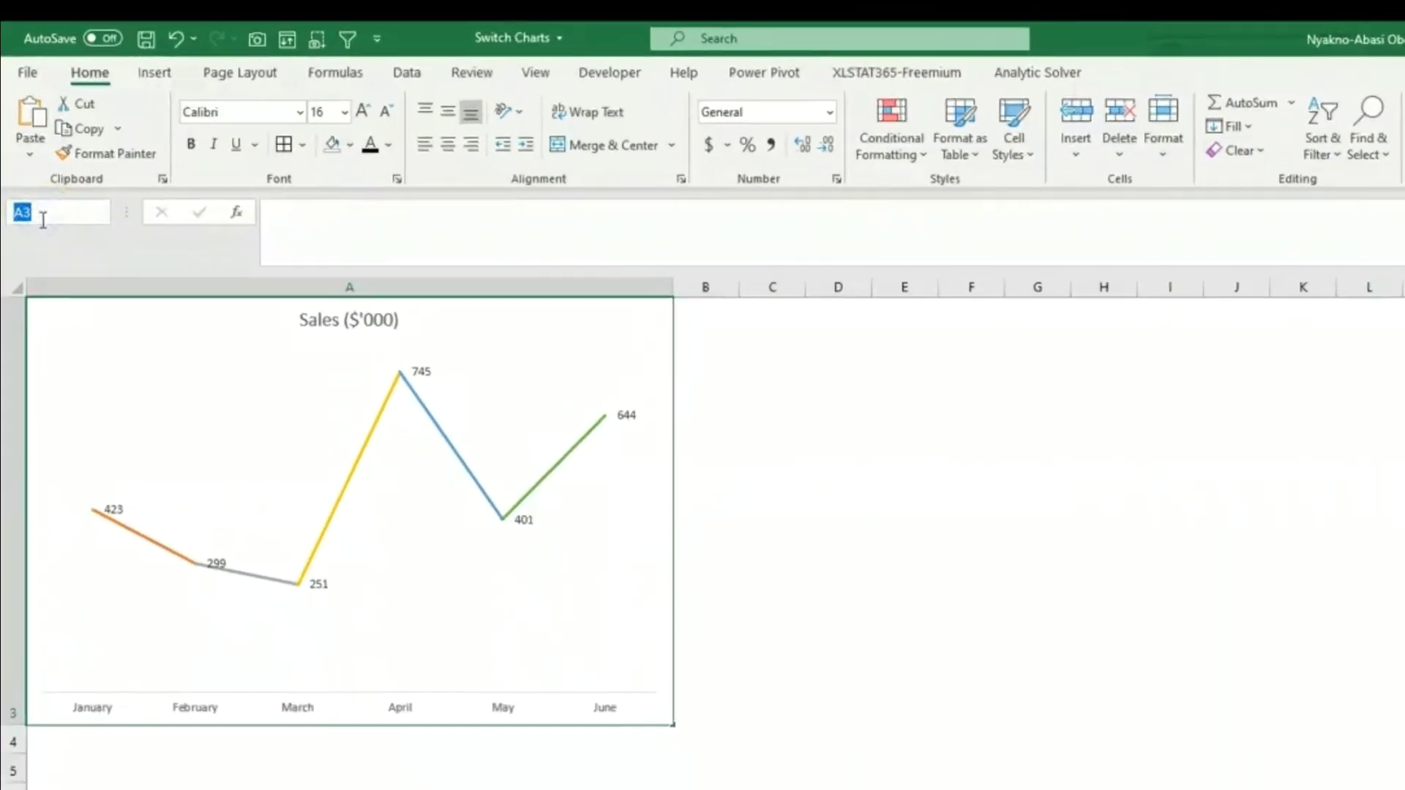
type("Line_Chart")
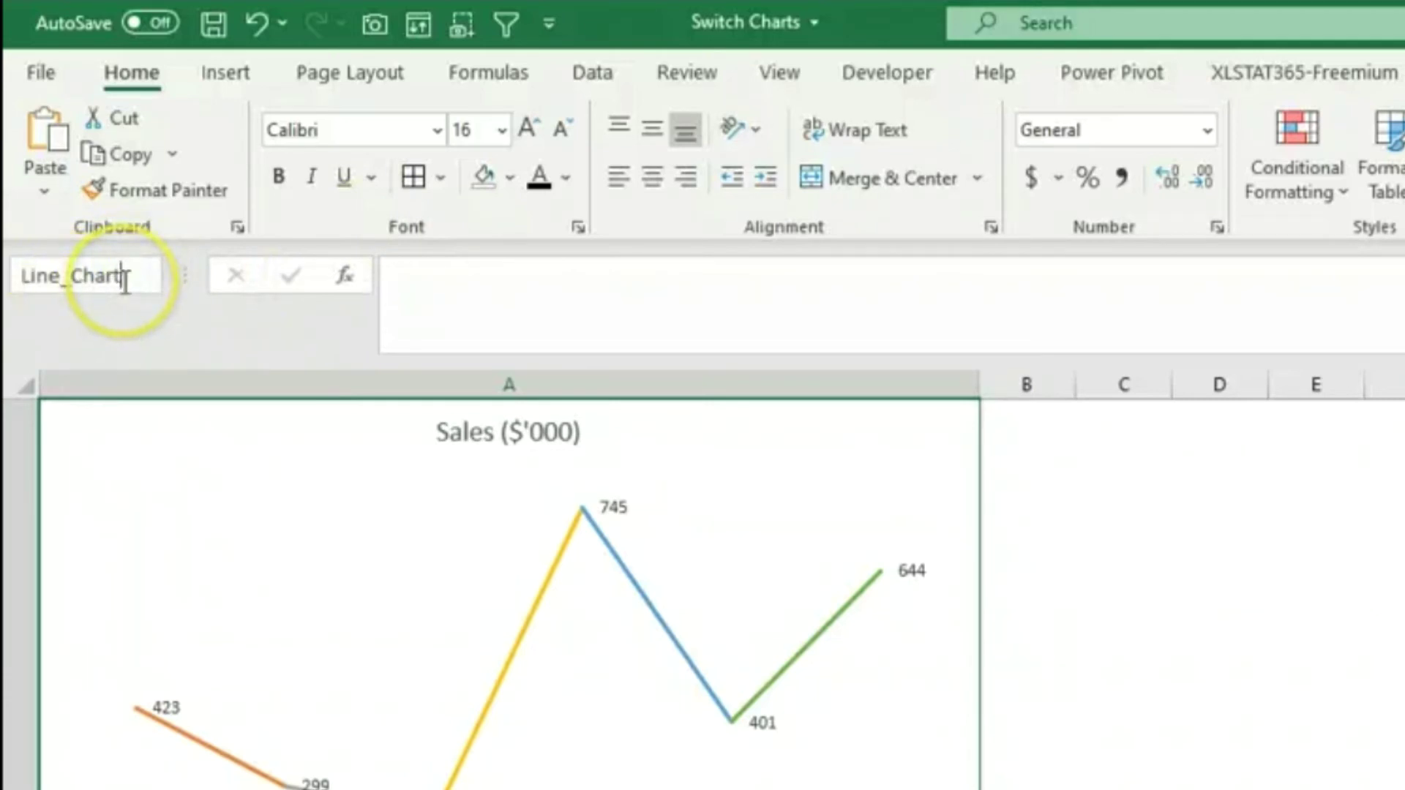
key("Return")
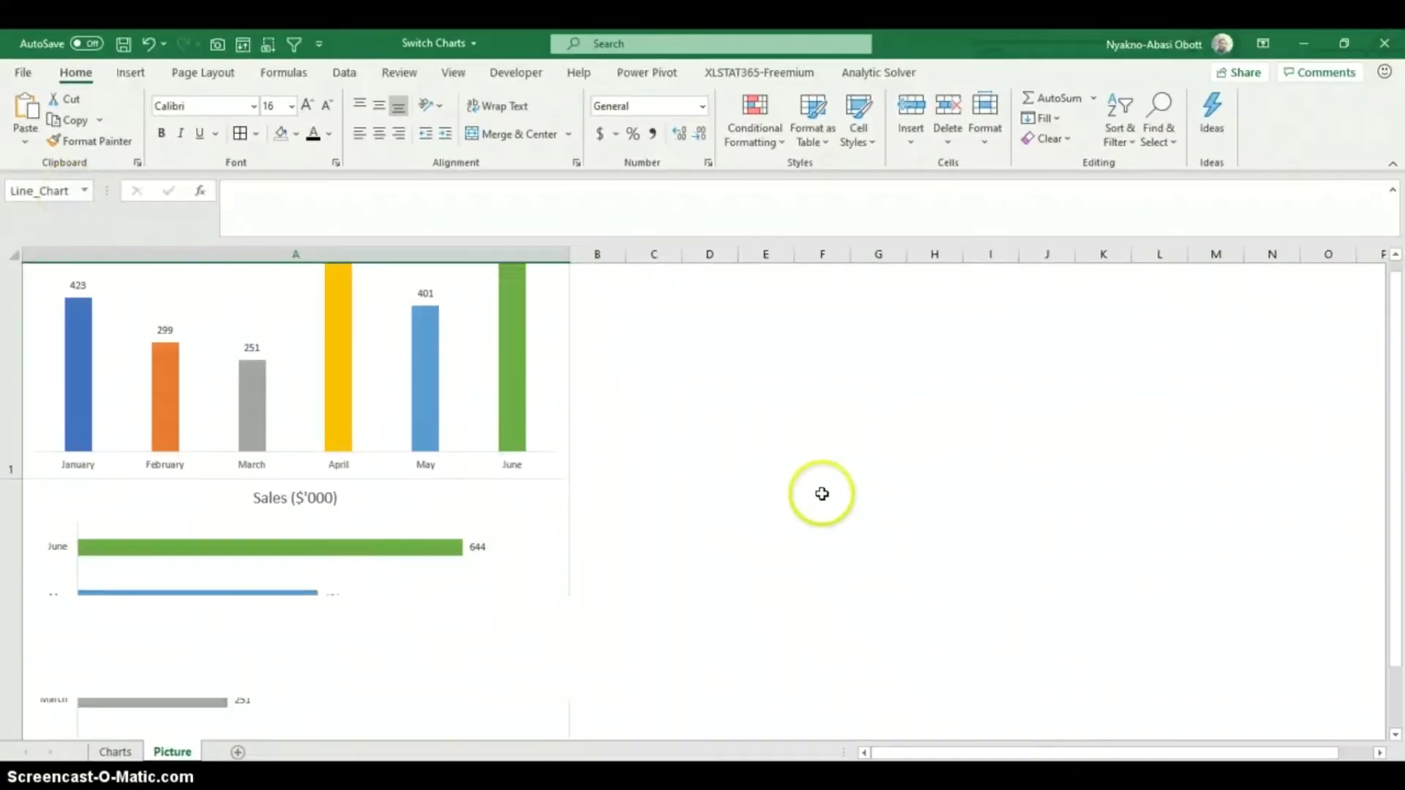
Step: Check the defined names by jumping to Bar_Chart and Column_Chart
scroll(392, 376, "down", 1)
scroll(516, 384, "up", 1)
left_click(85, 191)
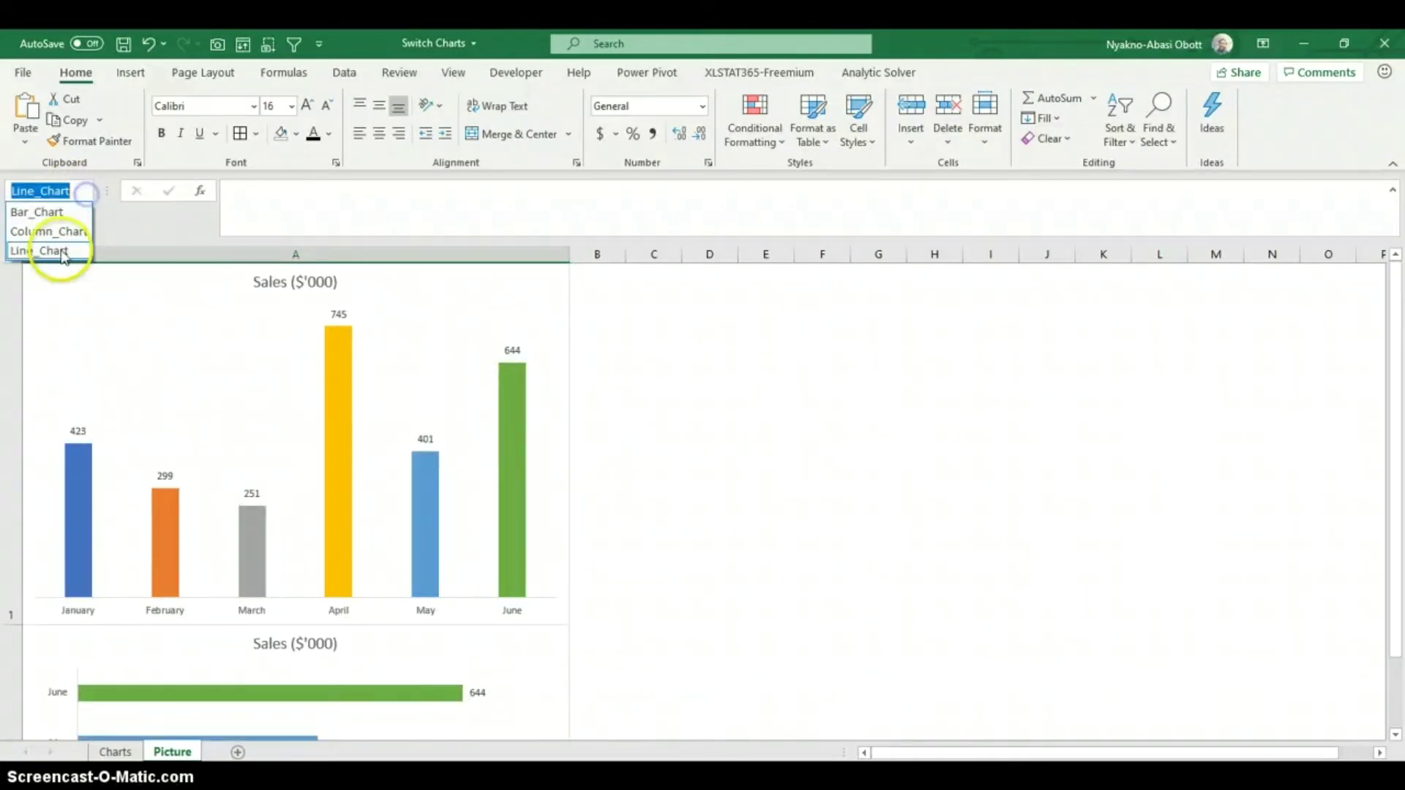
left_click(37, 212)
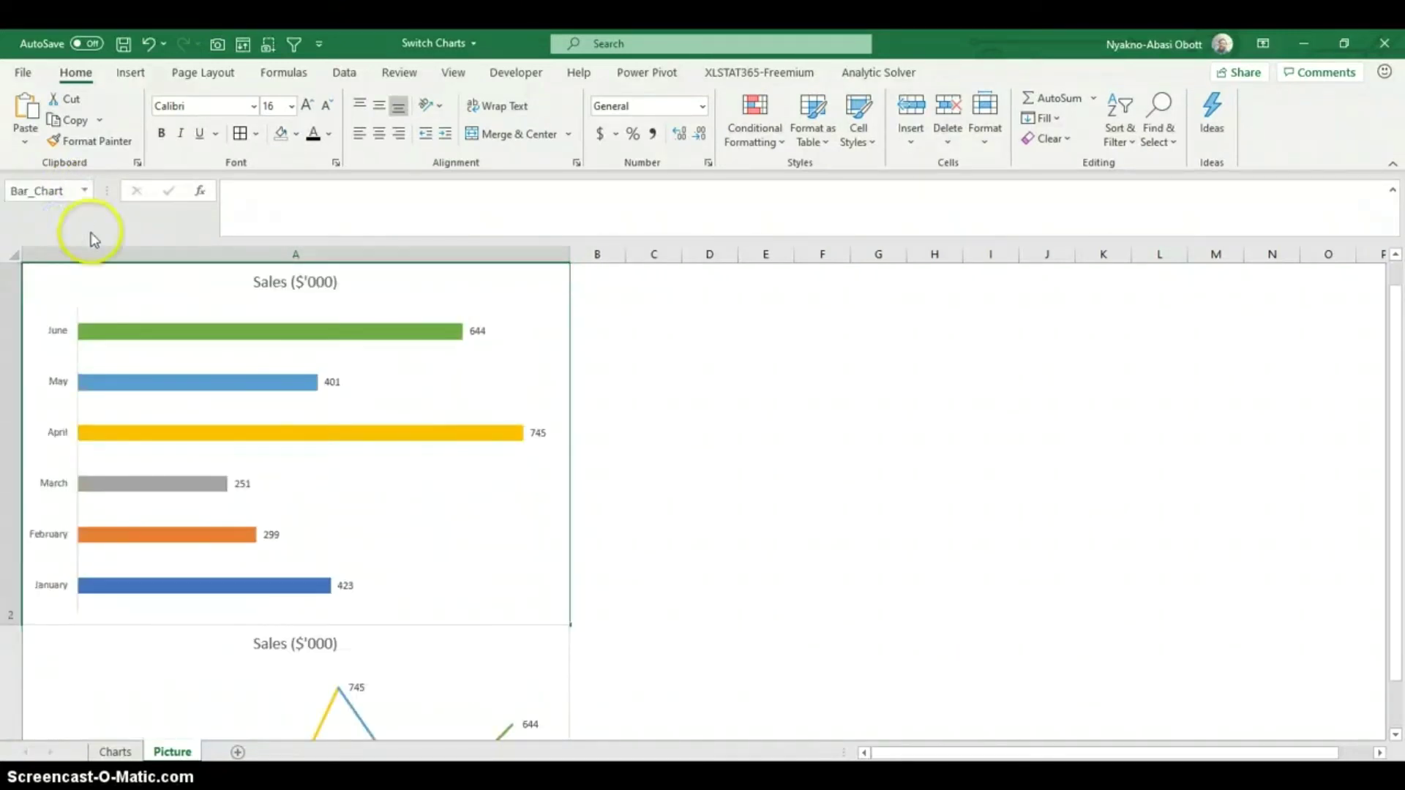
left_click(85, 191)
left_click(58, 232)
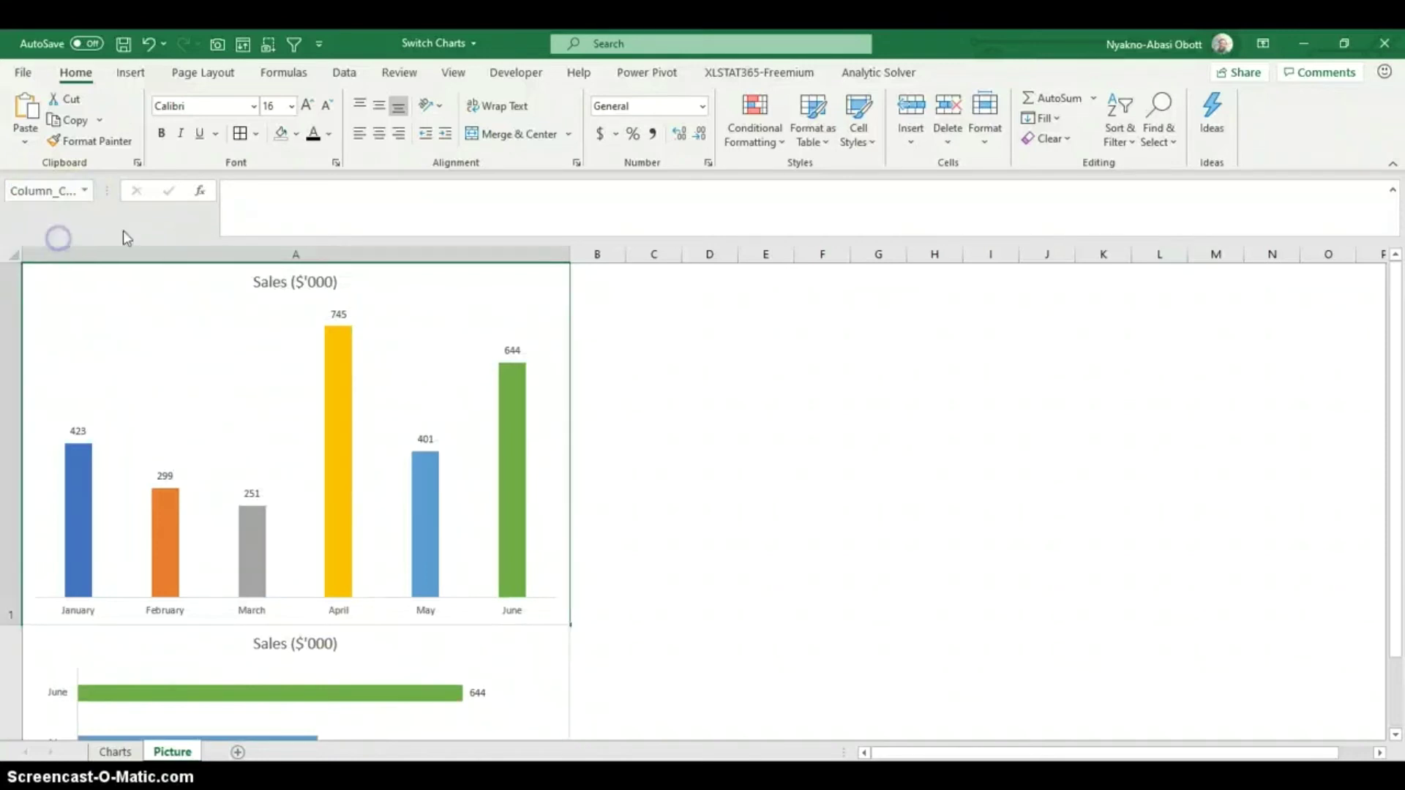
Step: Add list data validation to cell I5 of the Charts sheet with the source Column_Chart, Bar_Chart, Line_Chart
left_click(136, 754)
scroll(625, 417, "up", 7)
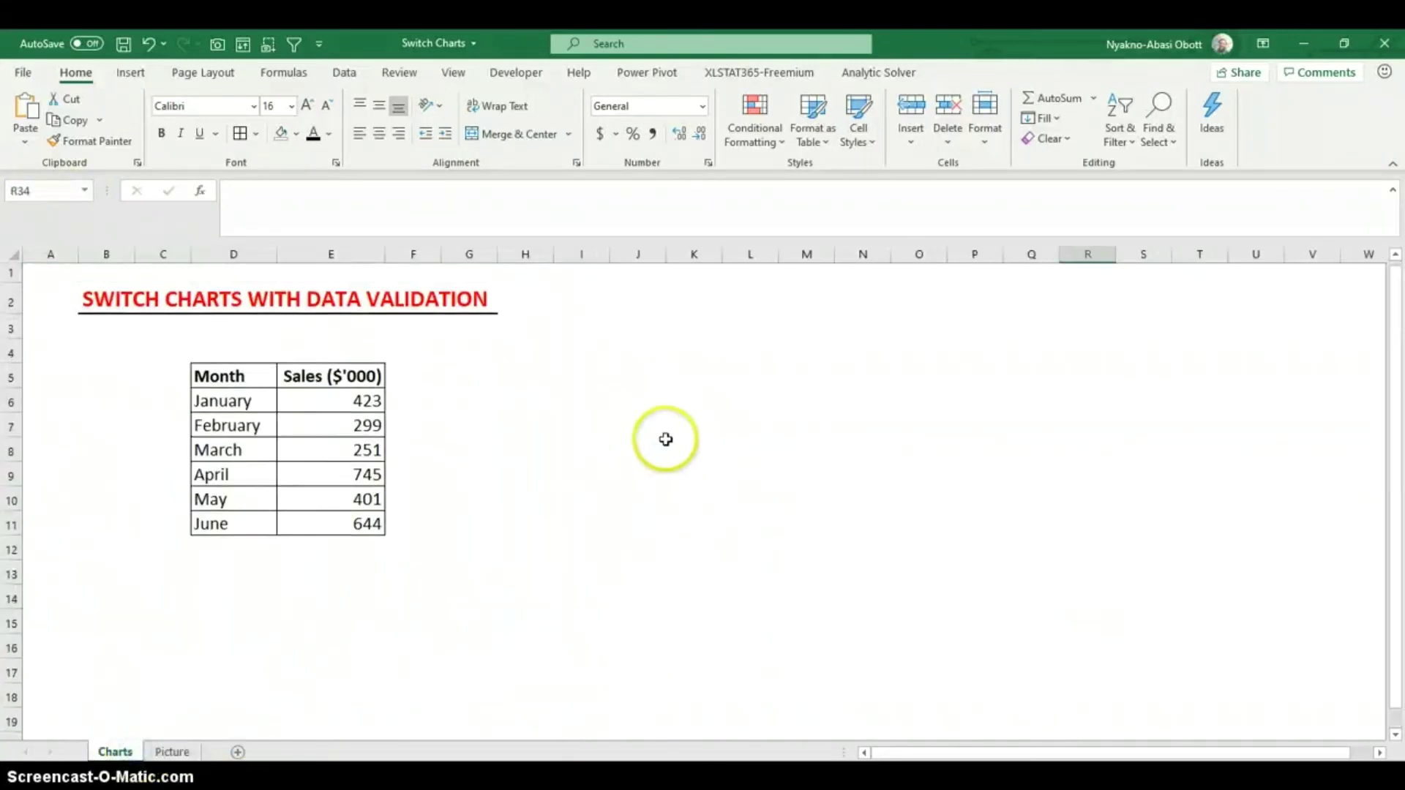
left_click(592, 368)
left_click(590, 385)
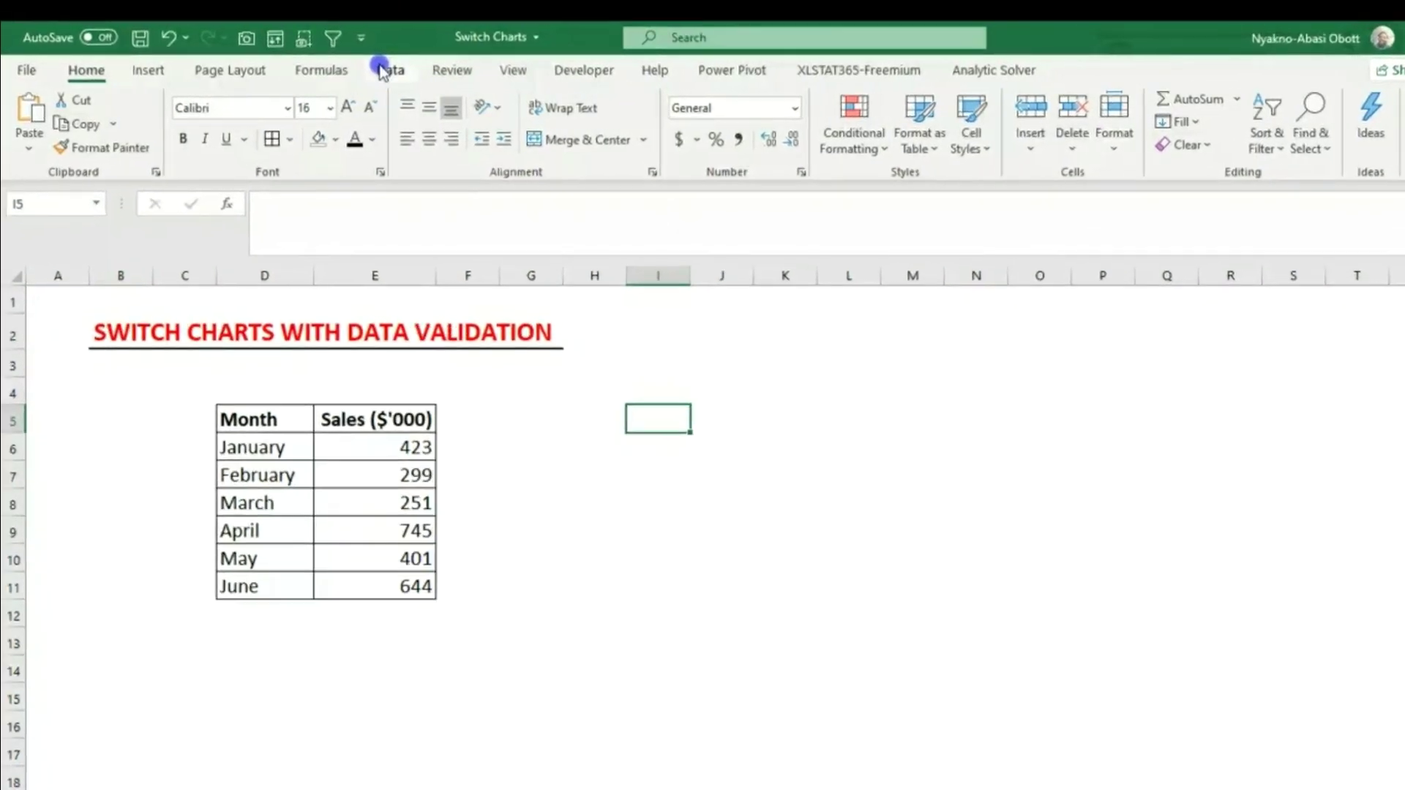
left_click(382, 70)
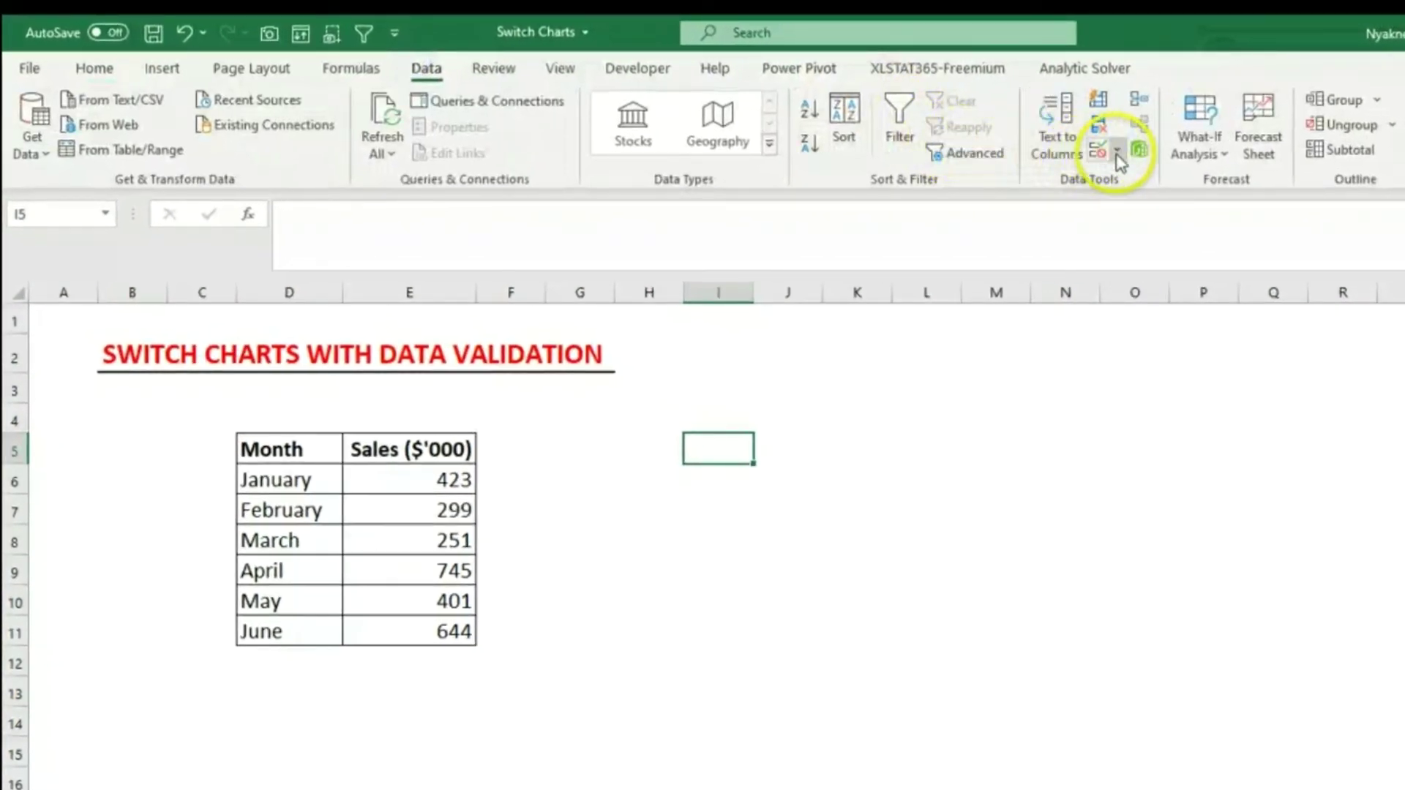
left_click(1117, 156)
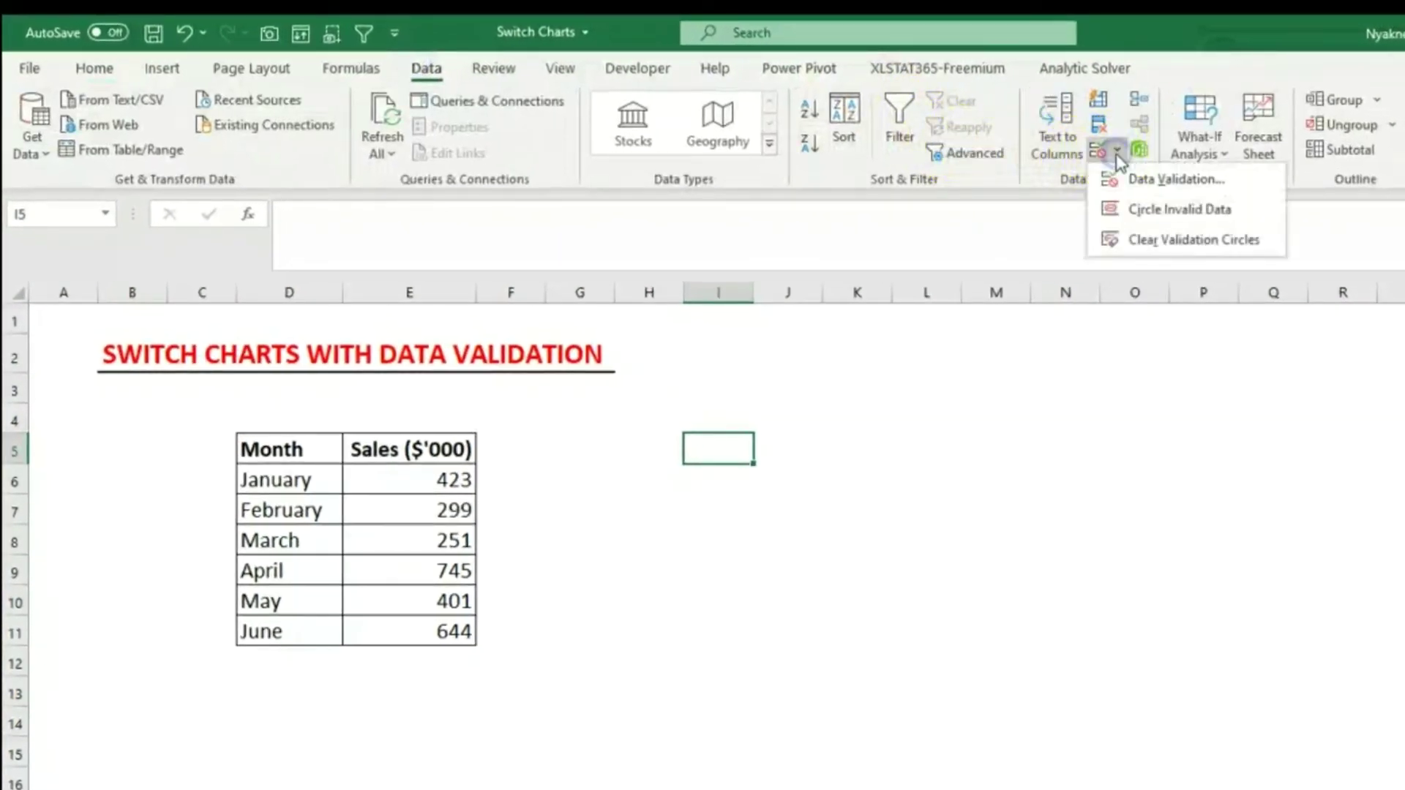
left_click(1149, 179)
left_click_drag(1159, 467, 1112, 300)
left_click(1107, 408)
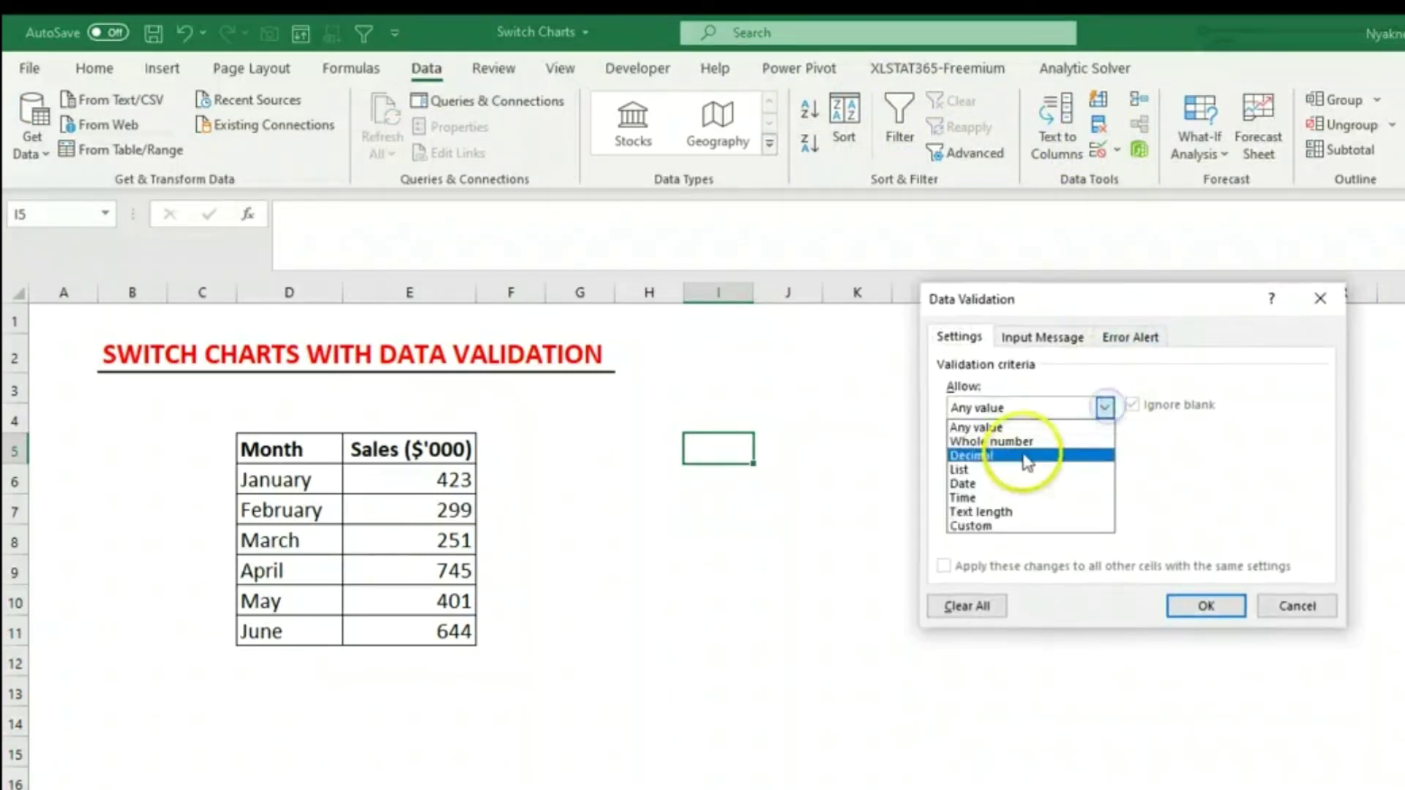
left_click(999, 468)
left_click(985, 500)
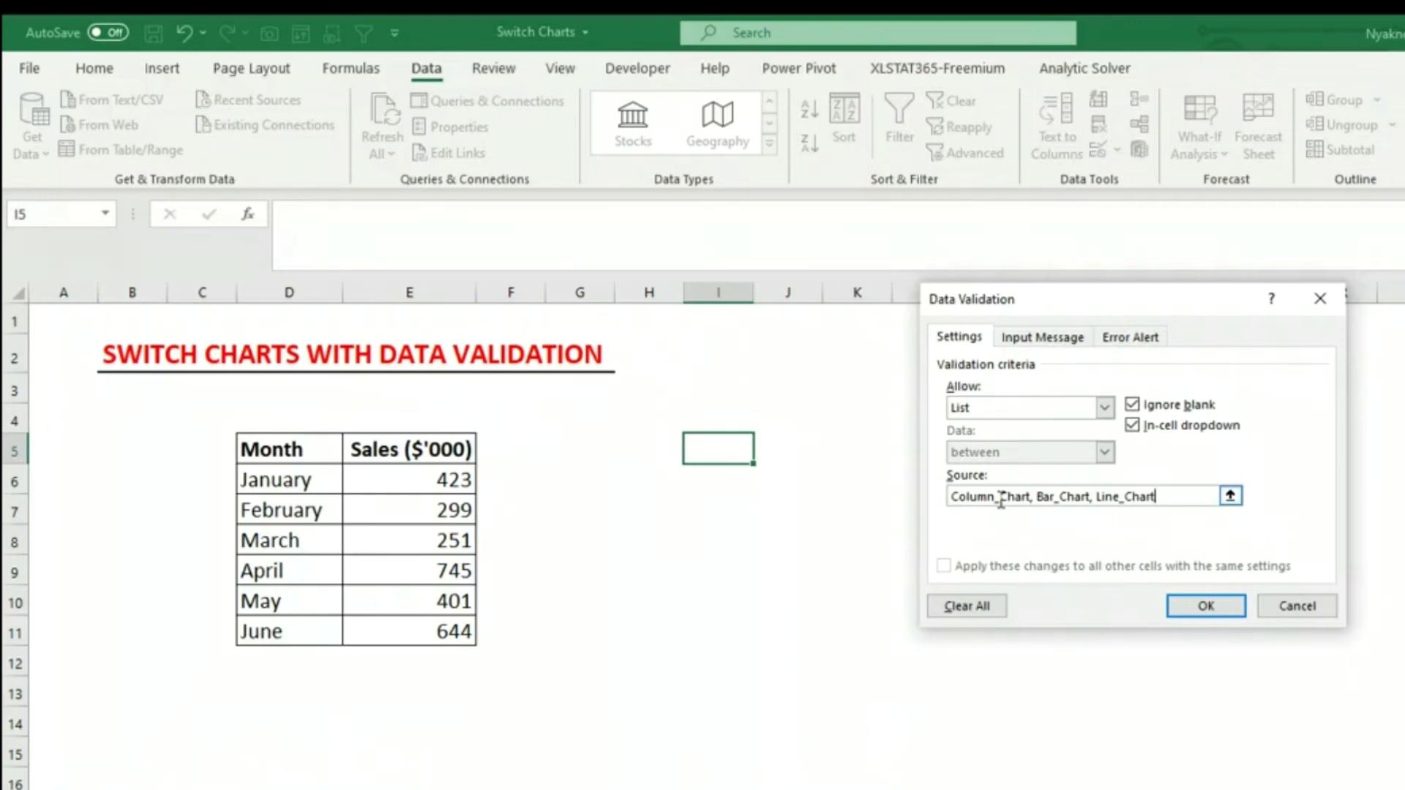
left_click(1204, 606)
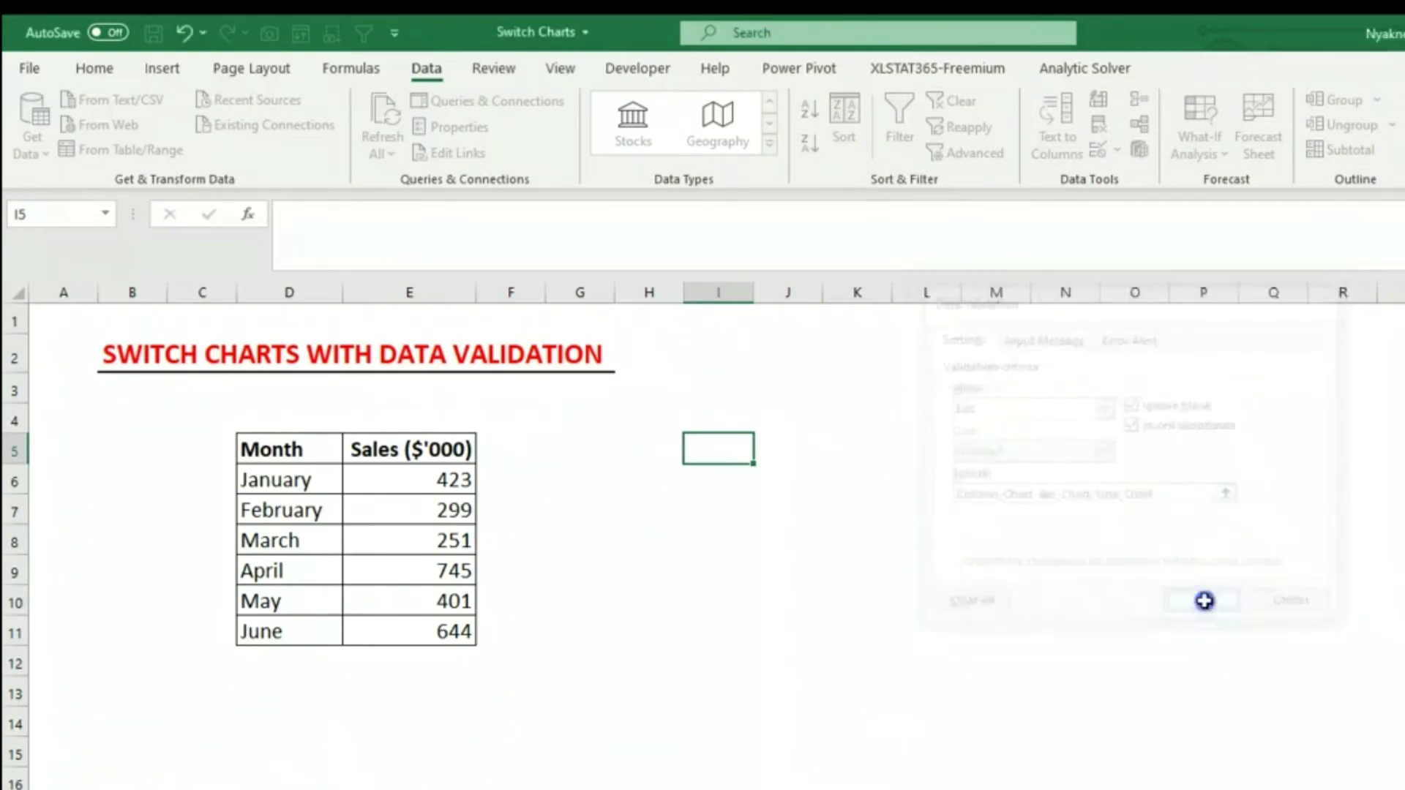
Step: Choose Column_Chart from the validation list in cell I5 and autofit column I to its contents
left_click(763, 453)
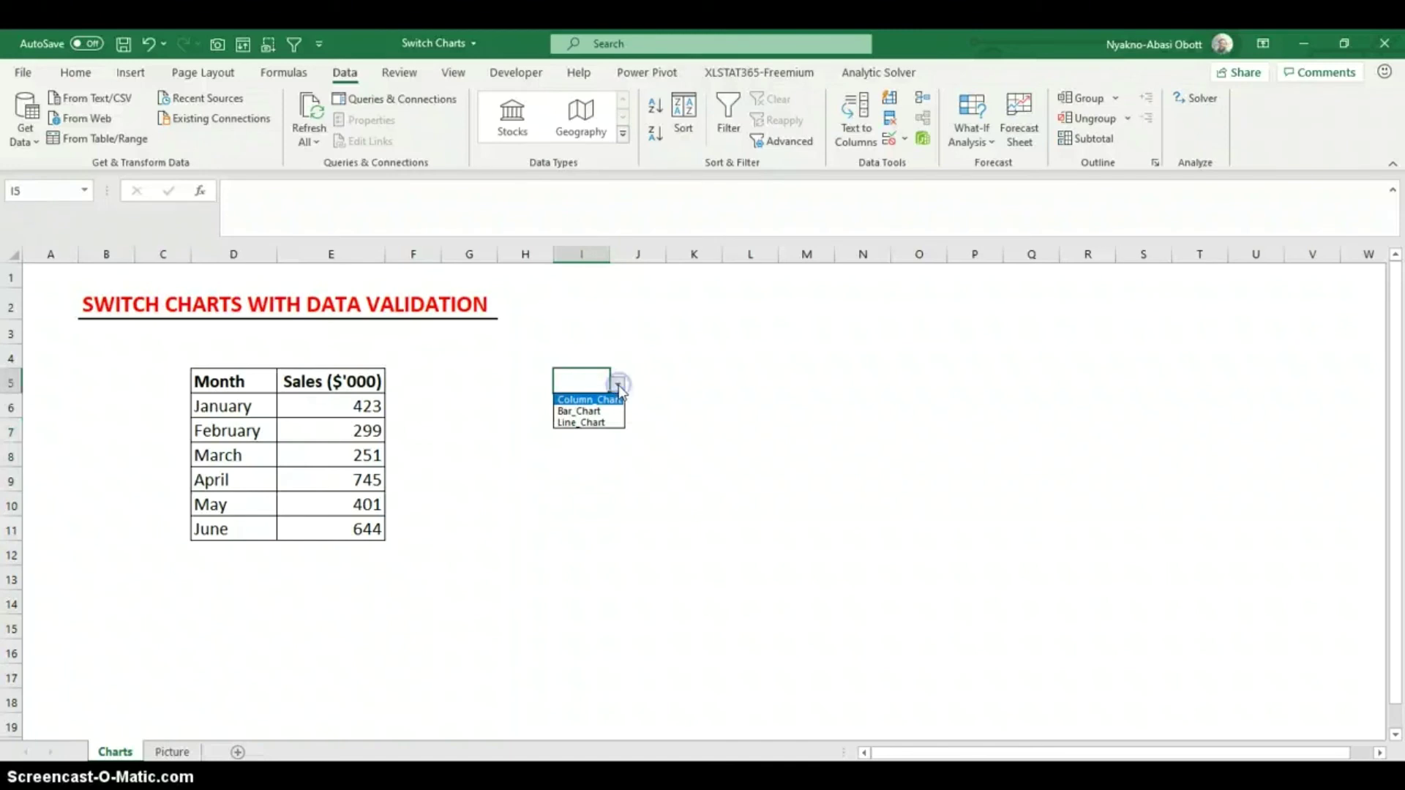
left_click(596, 400)
double_click(610, 254)
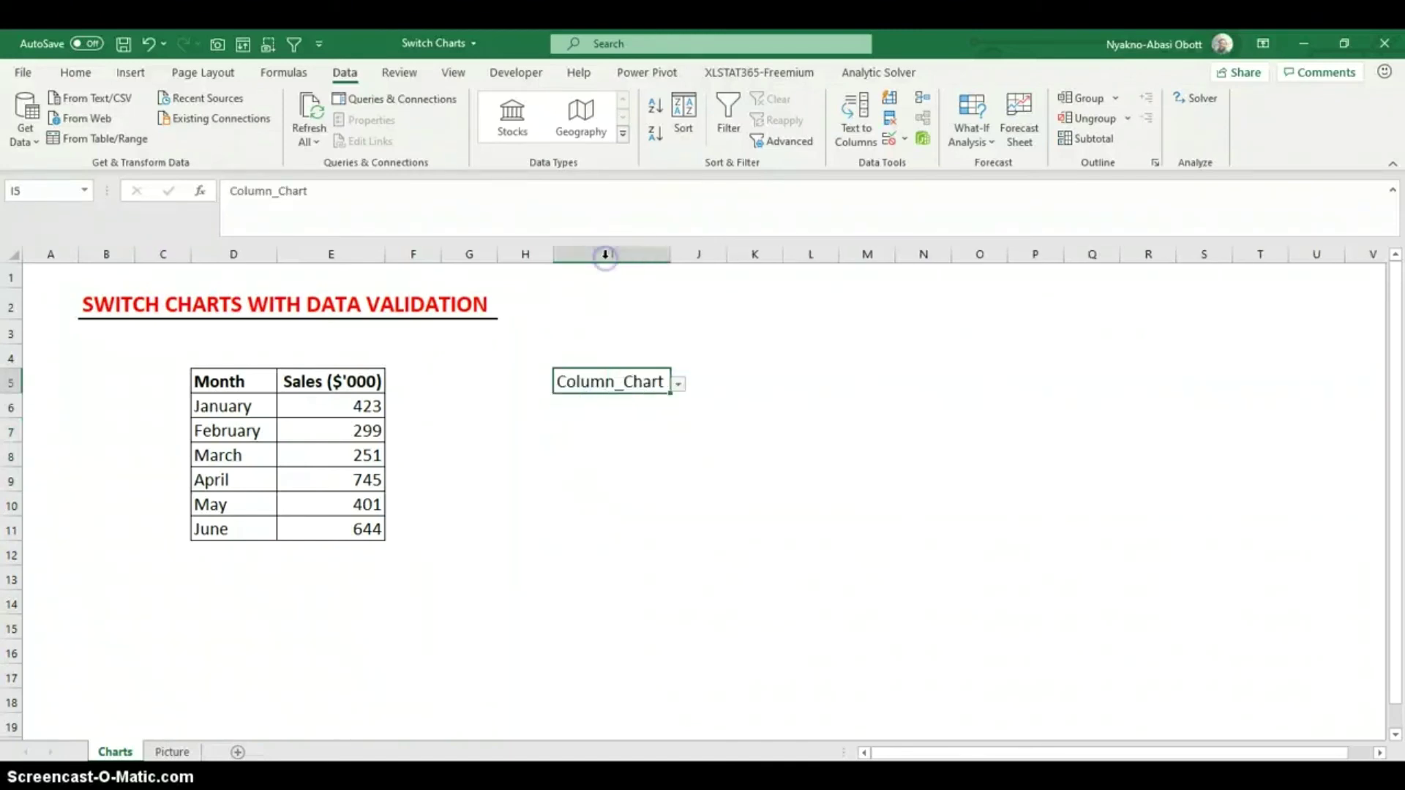
left_click(616, 443)
Step: Make the chart selection in cell I5 bold
left_click(616, 382)
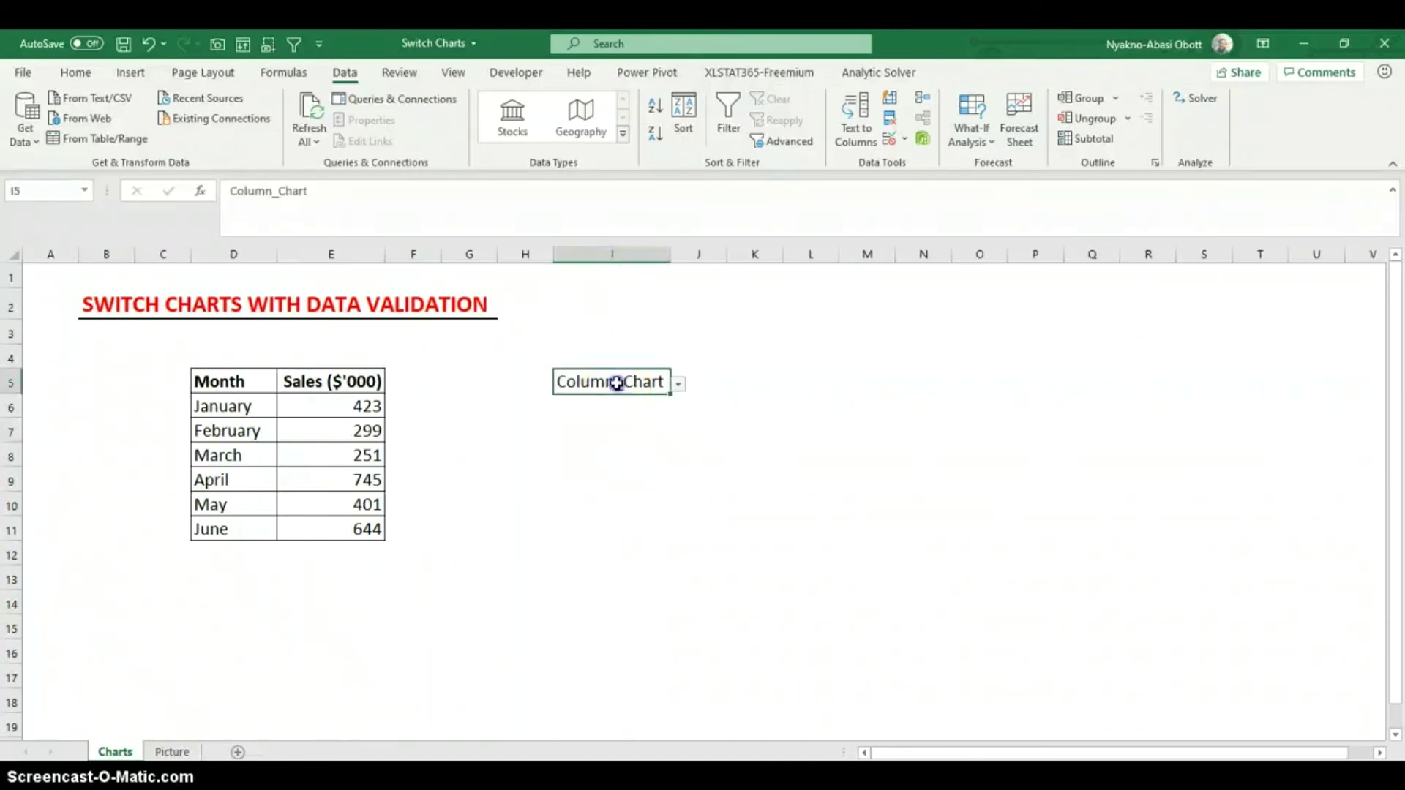
left_click(75, 72)
left_click(162, 134)
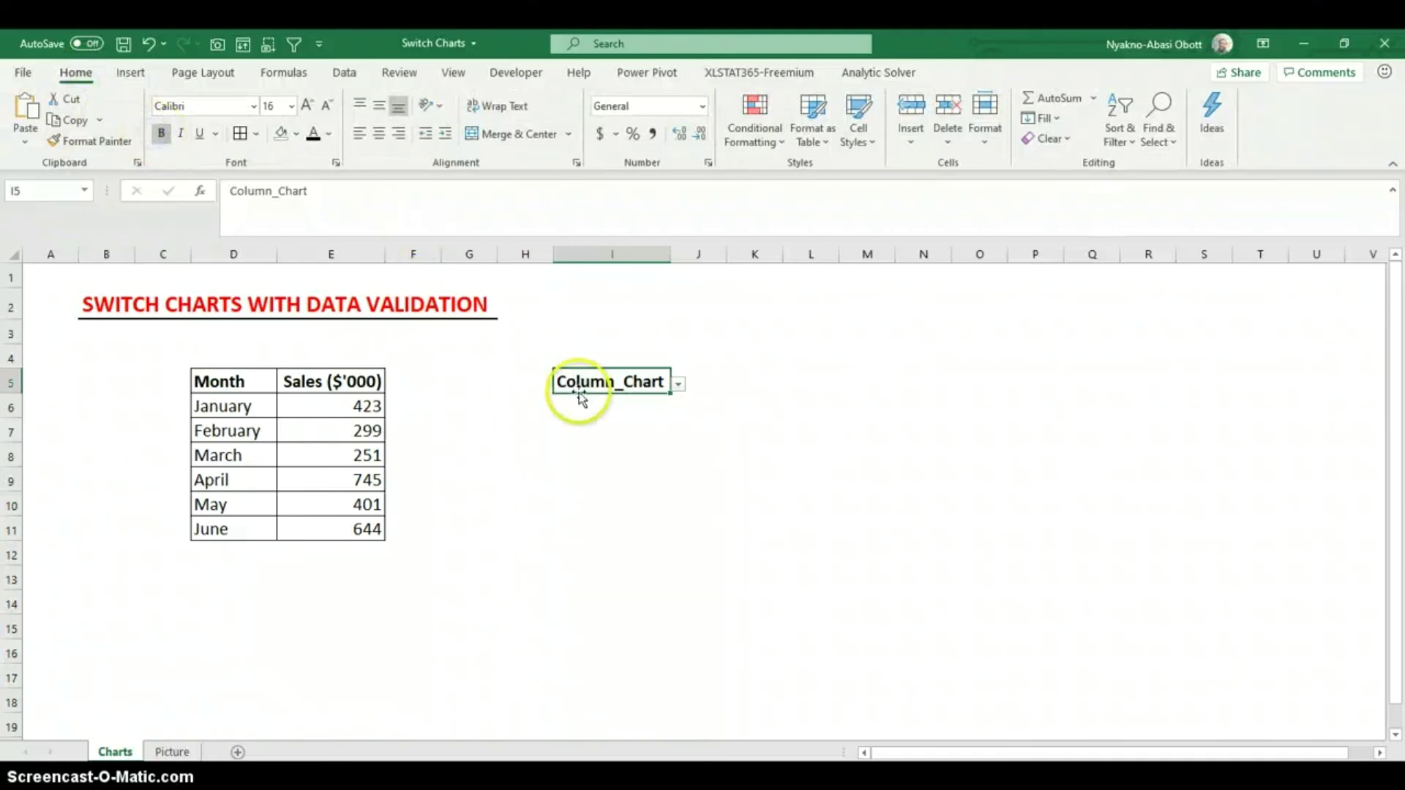
left_click(618, 403)
left_click(621, 381)
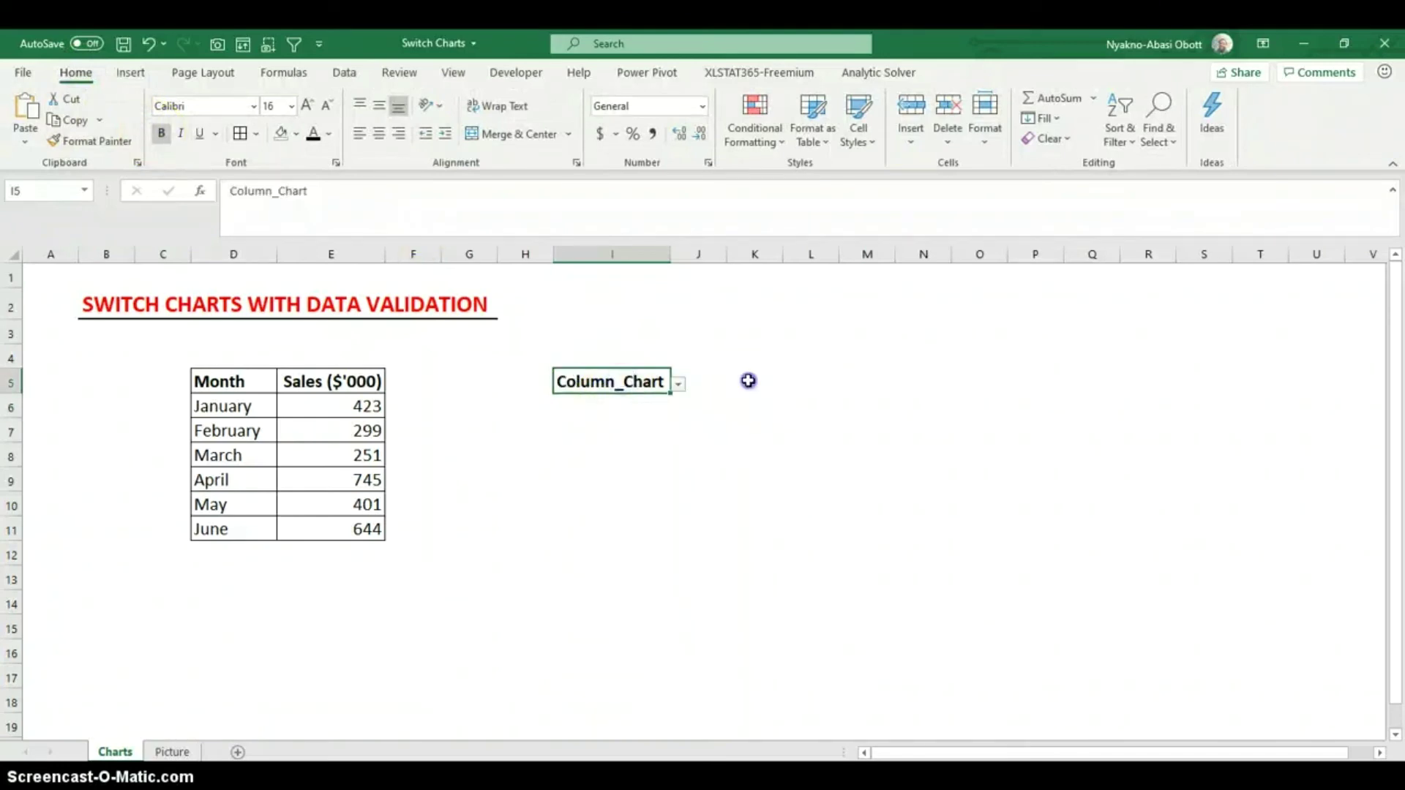
left_click(748, 381)
left_click(631, 381)
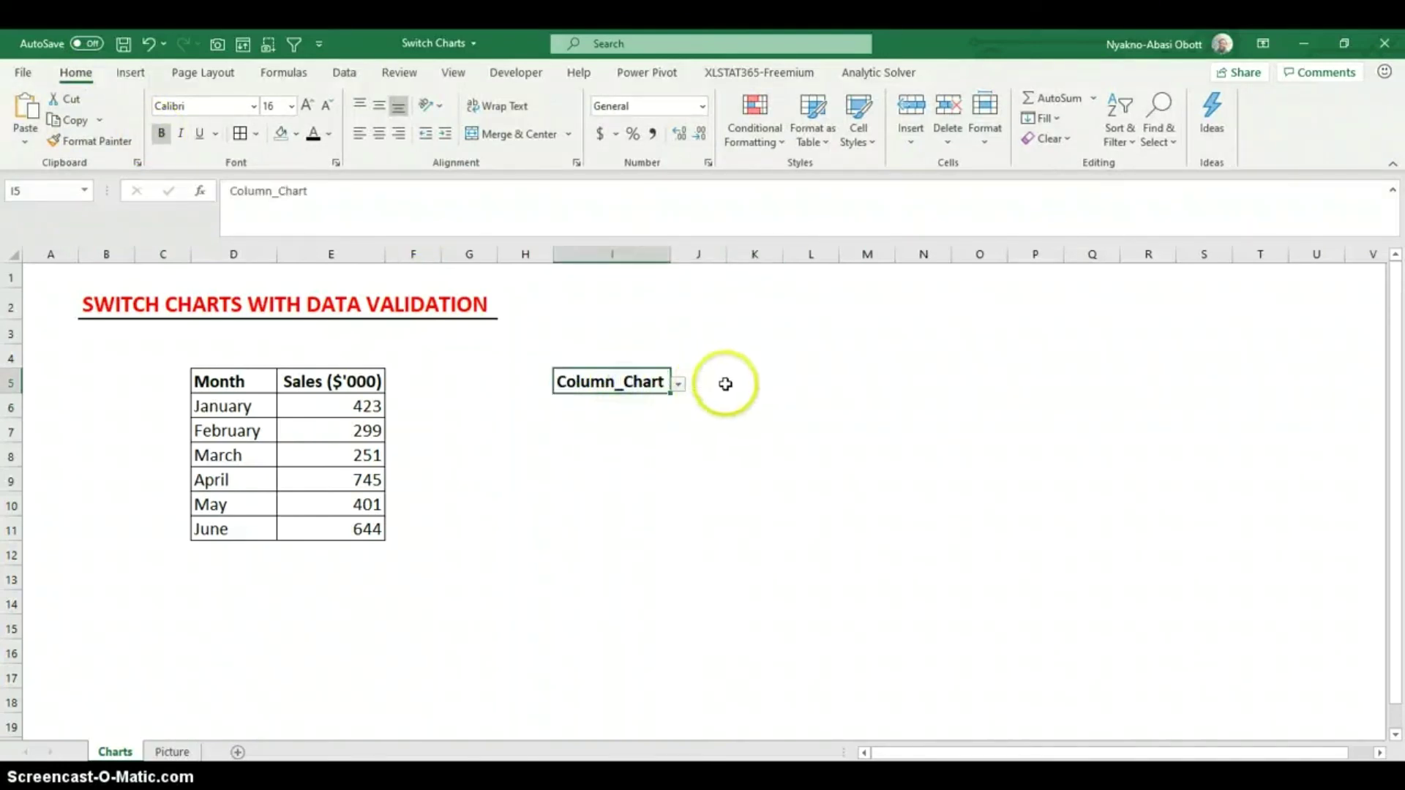
Step: Define a workbook-scoped name Charts that refers to =INDIRECT(Charts!$I$5), and close the Name Manager
left_click(727, 386)
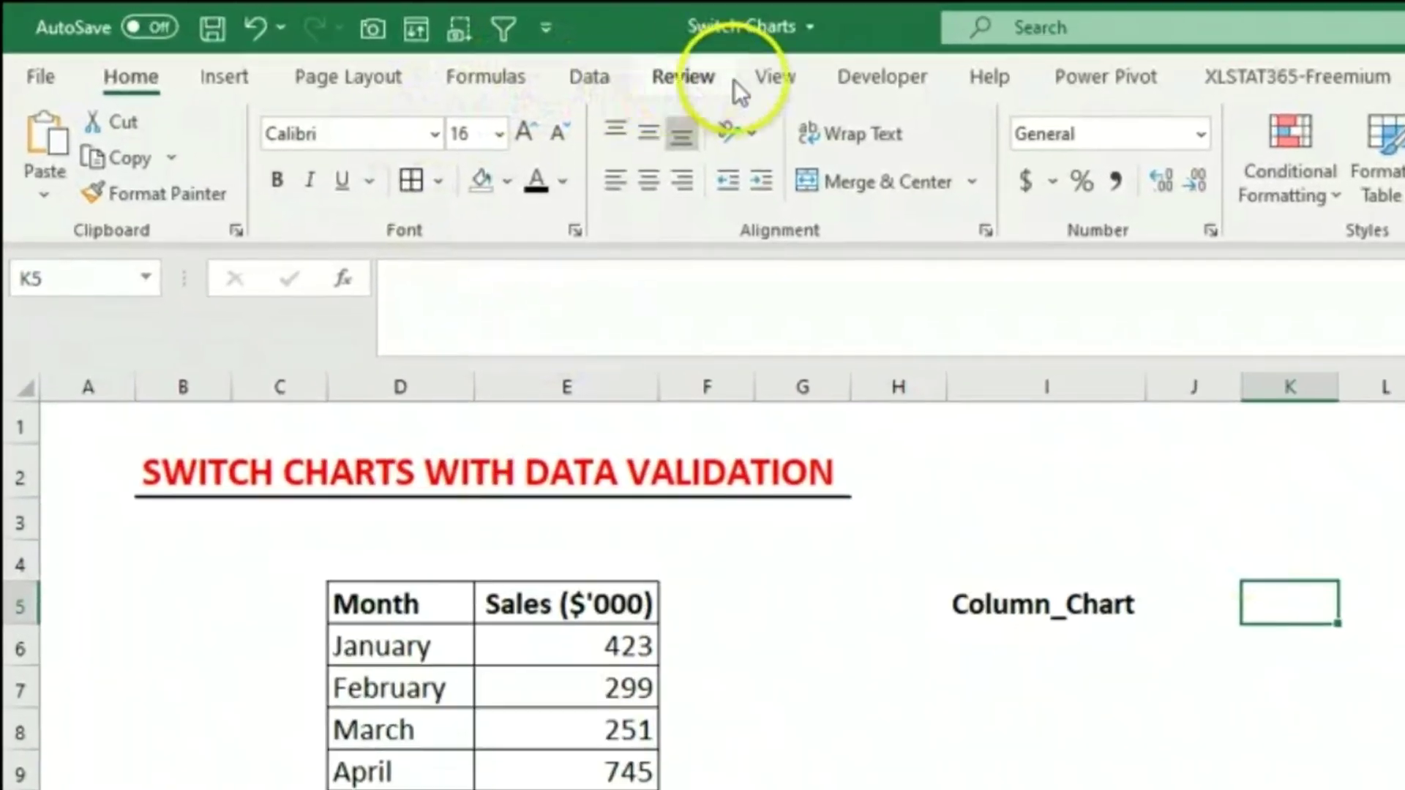
left_click(485, 77)
left_click(868, 189)
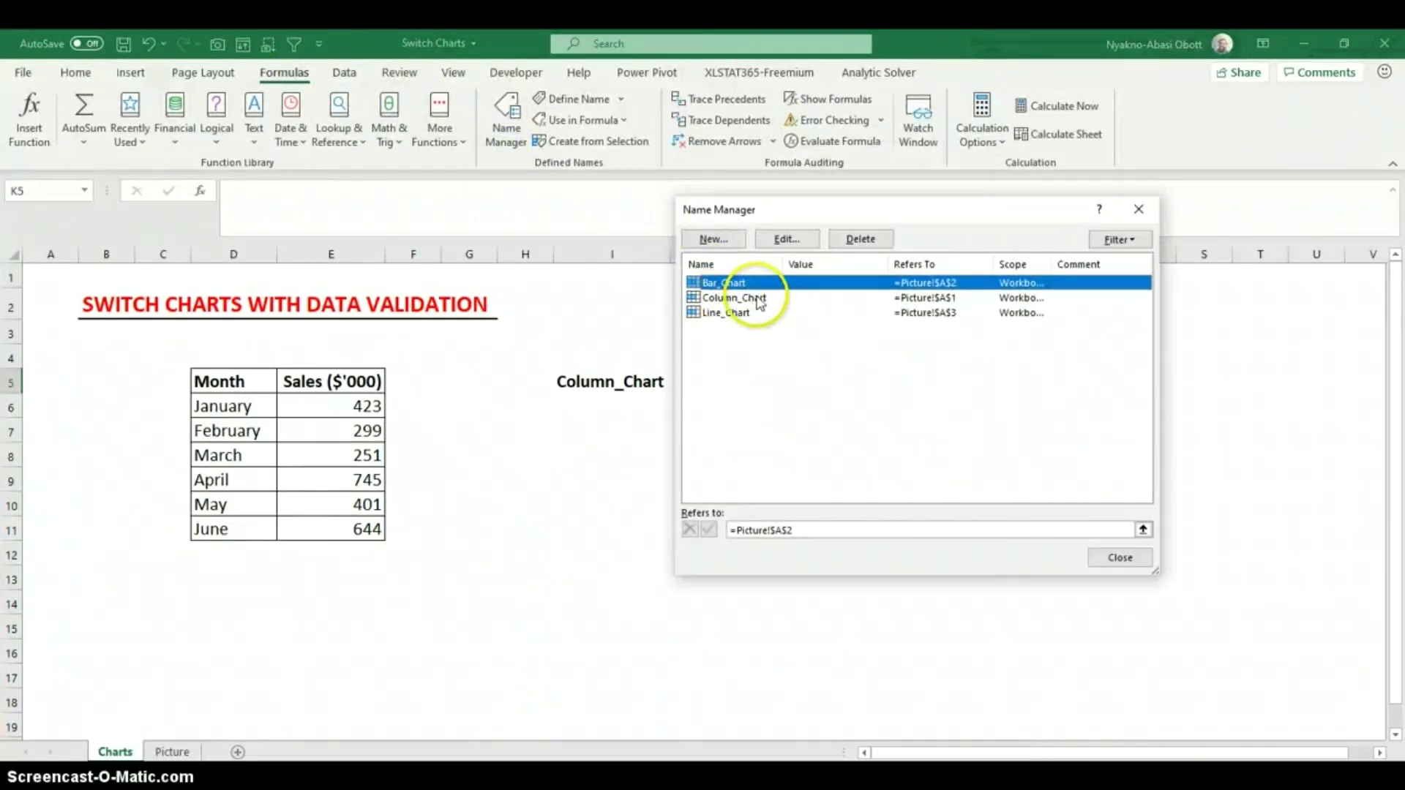
left_click(736, 244)
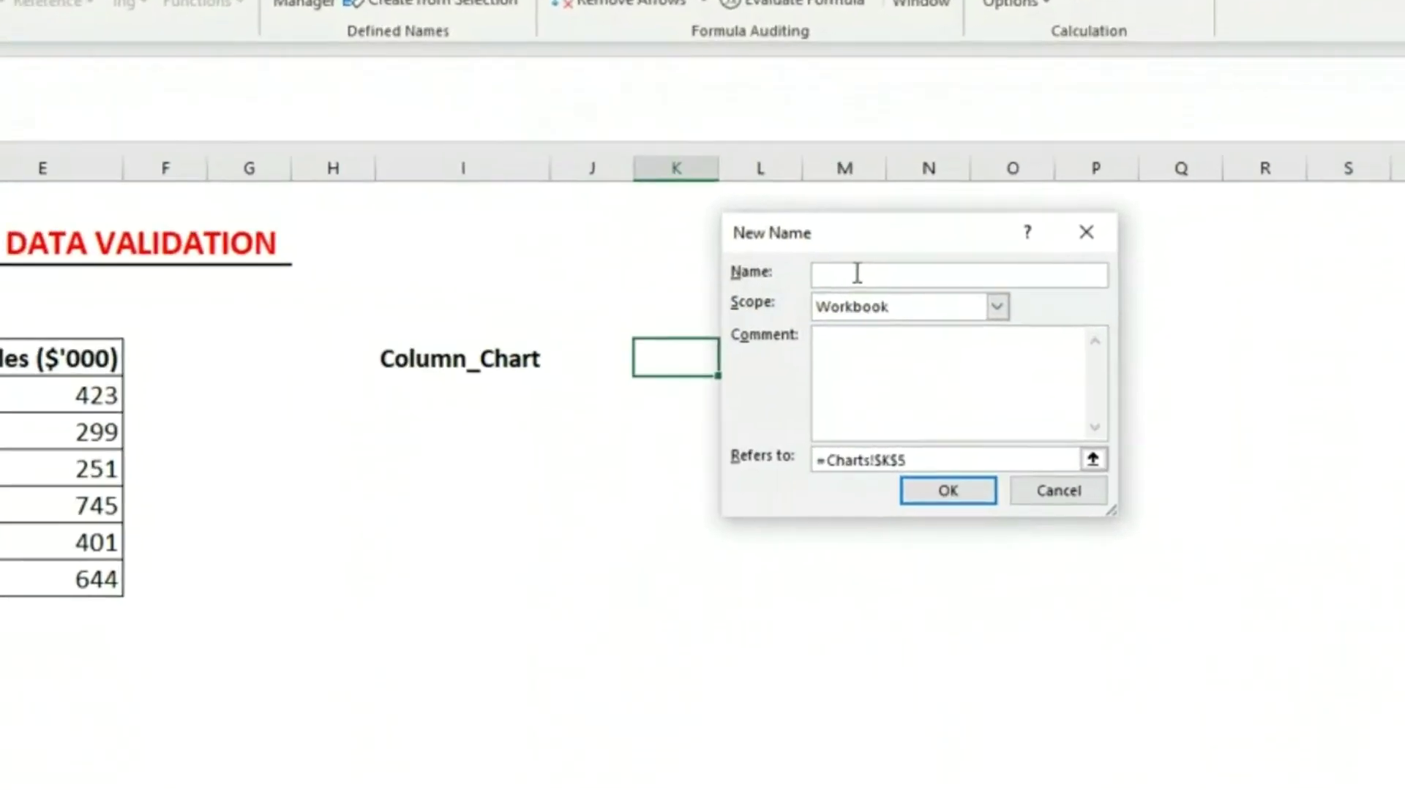
type("Charts")
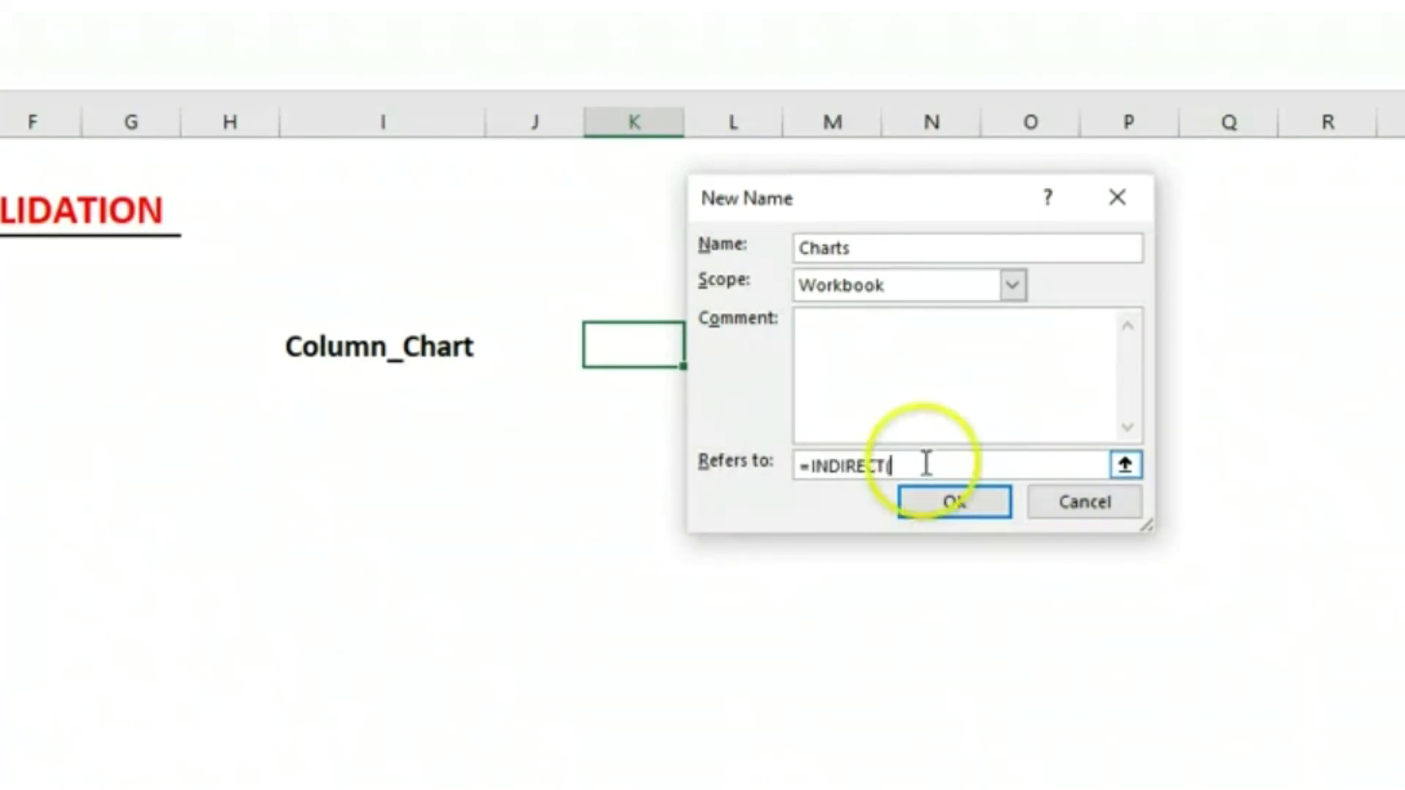
left_click(431, 346)
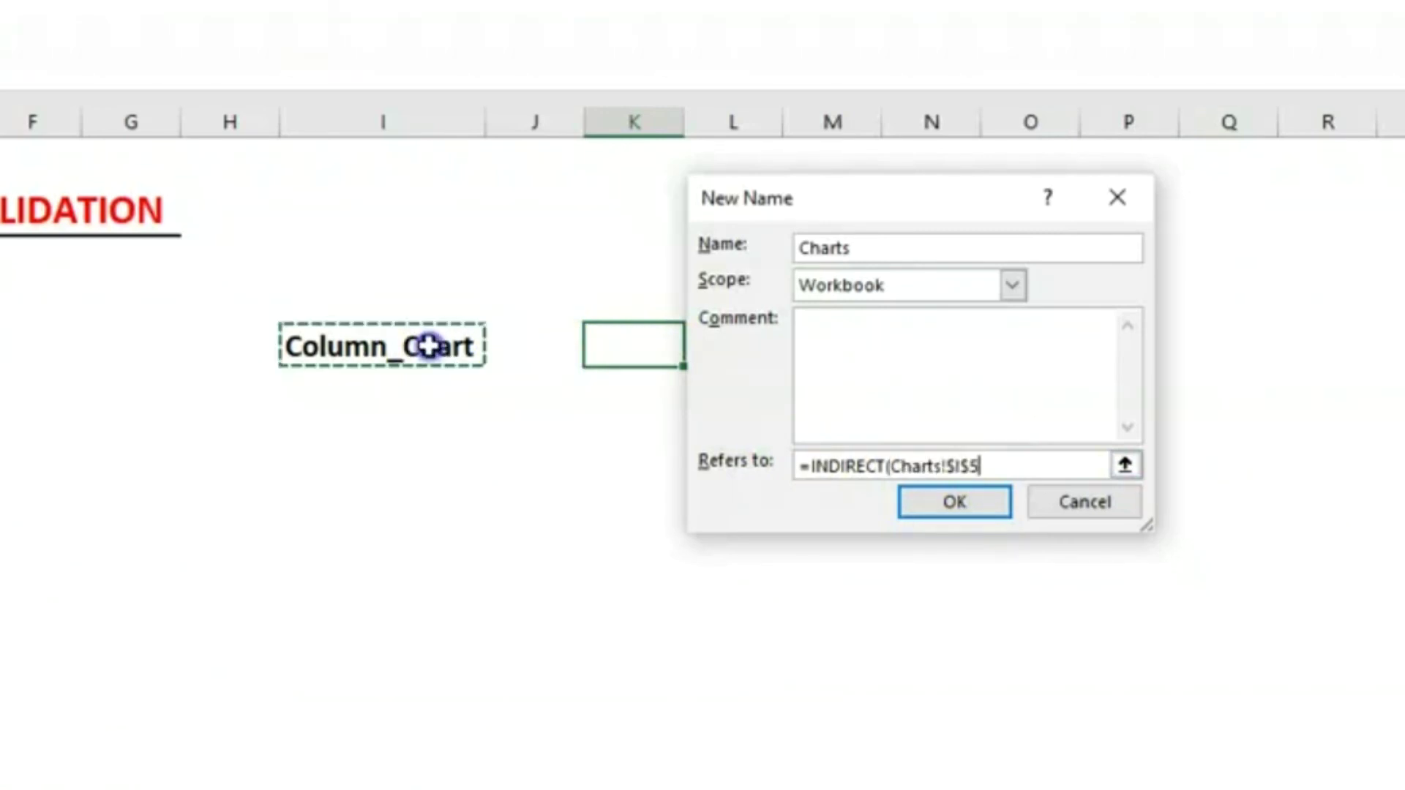
left_click(981, 469)
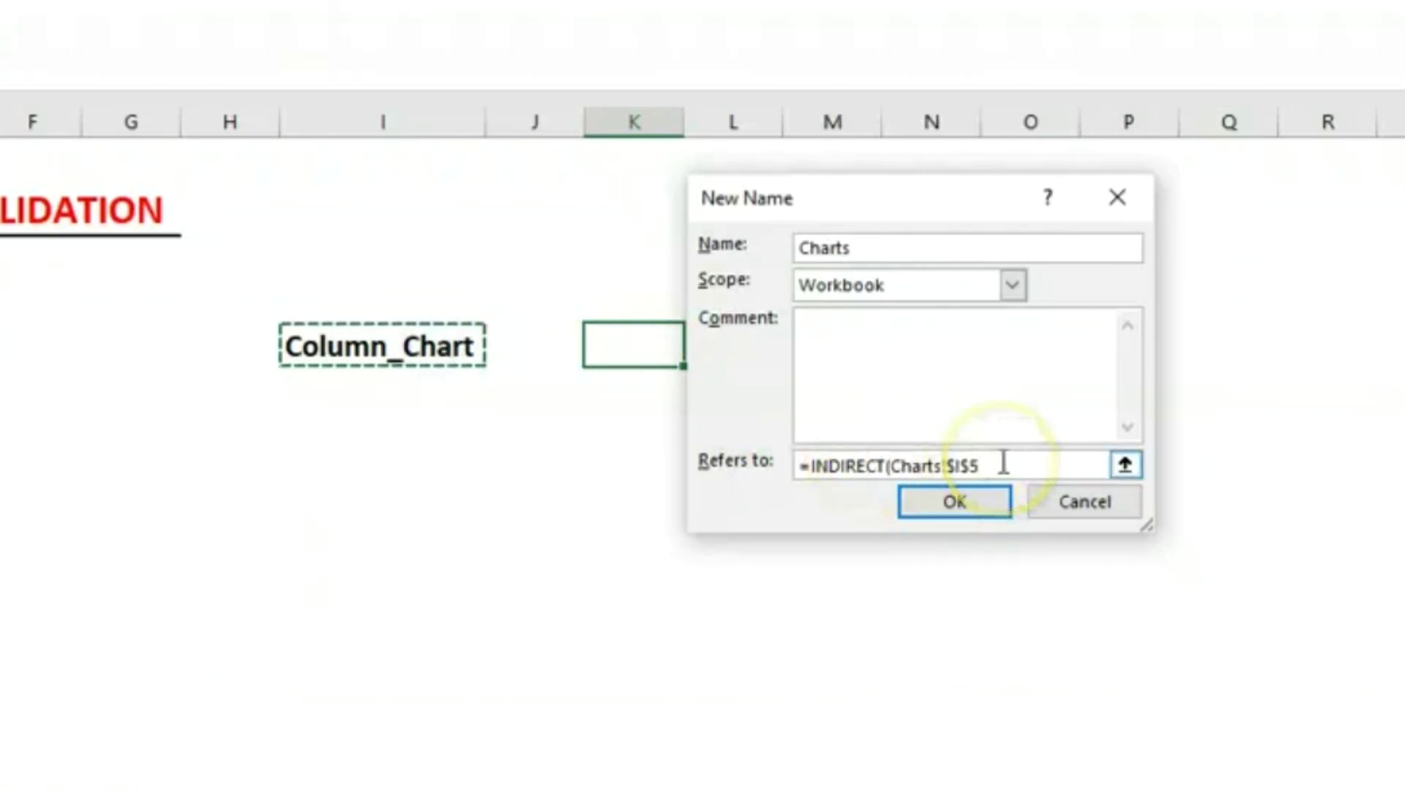
left_click(1000, 464)
type(")")
left_click(977, 513)
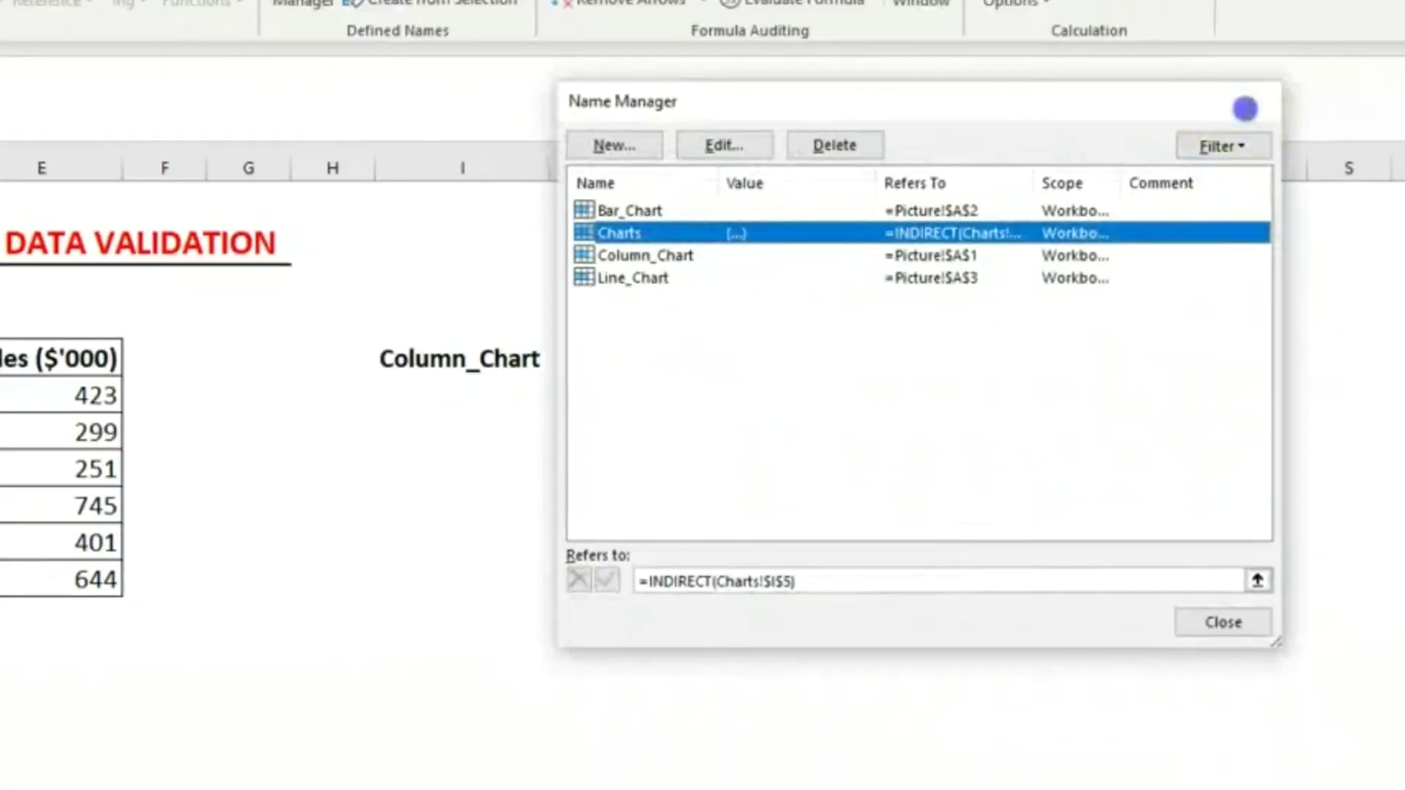
left_click(1299, 47)
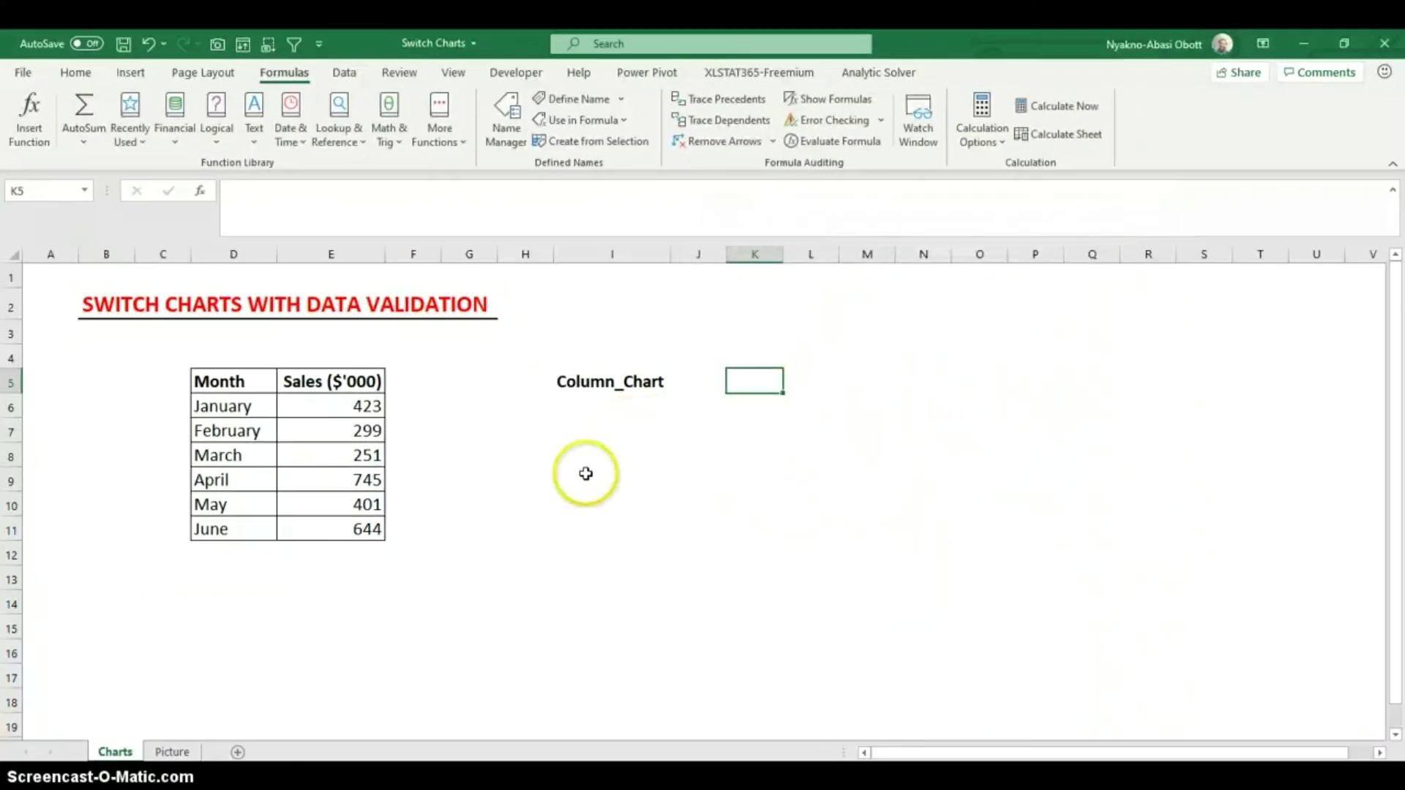
Step: Copy the column chart from the Picture sheet and return to the Charts sheet
left_click(171, 752)
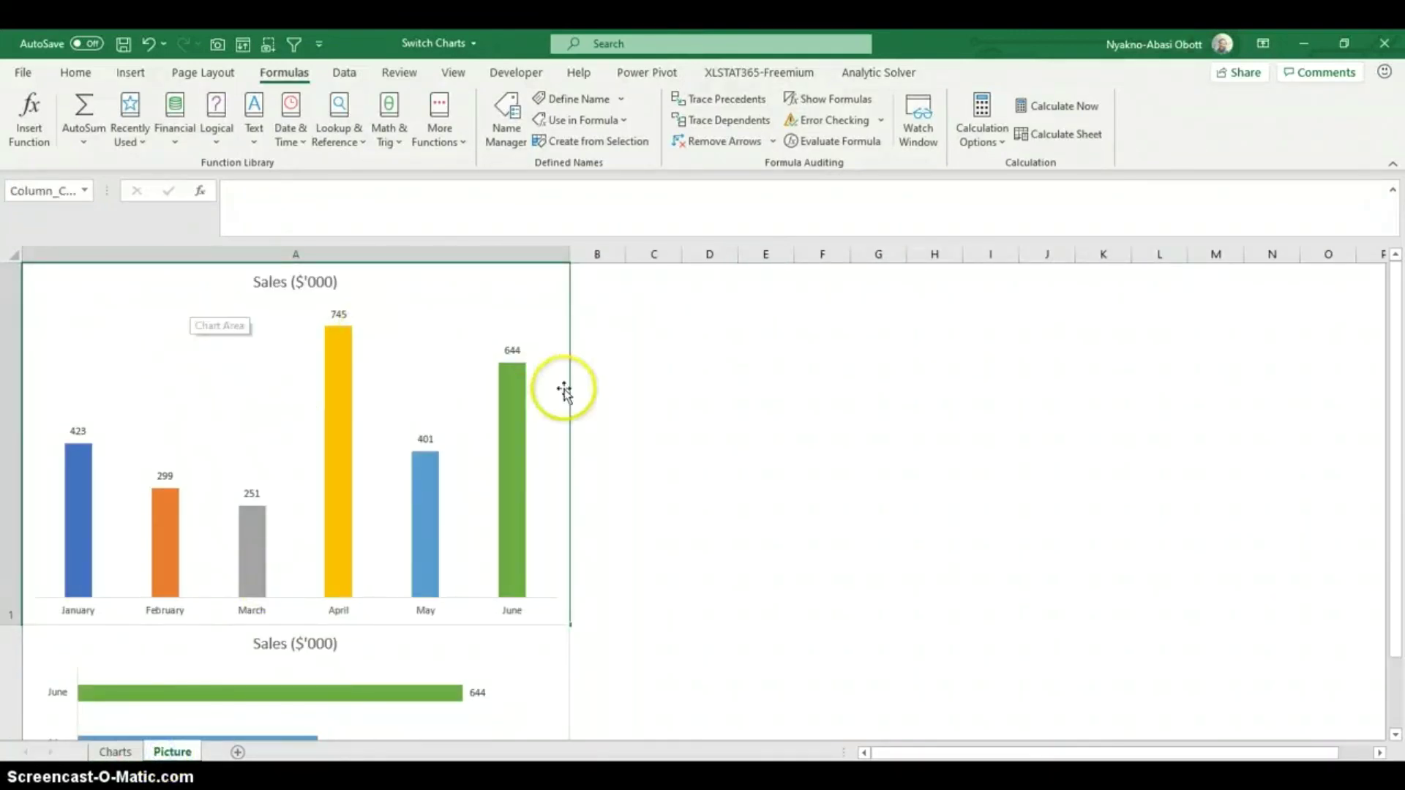
left_click(637, 402)
left_click(181, 301)
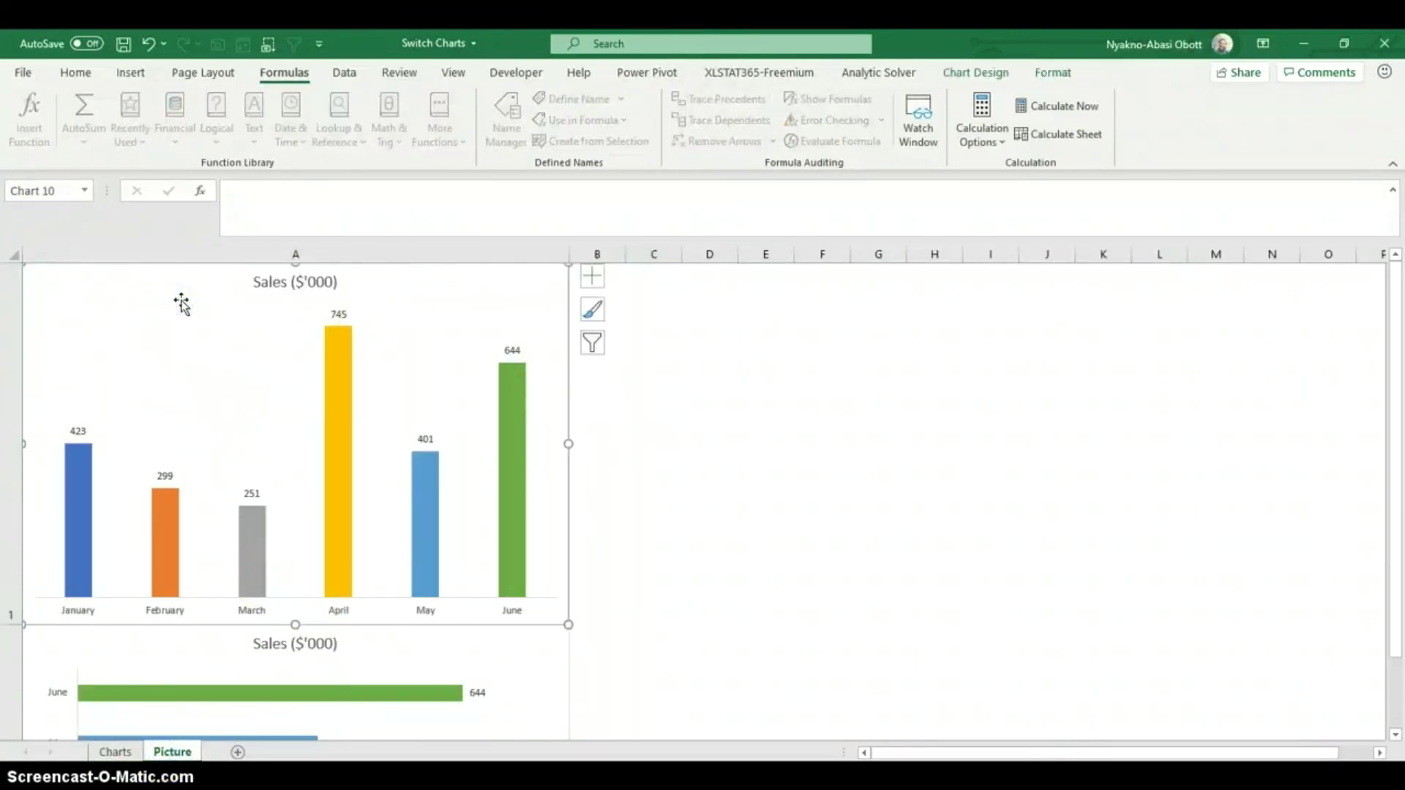
right_click(180, 301)
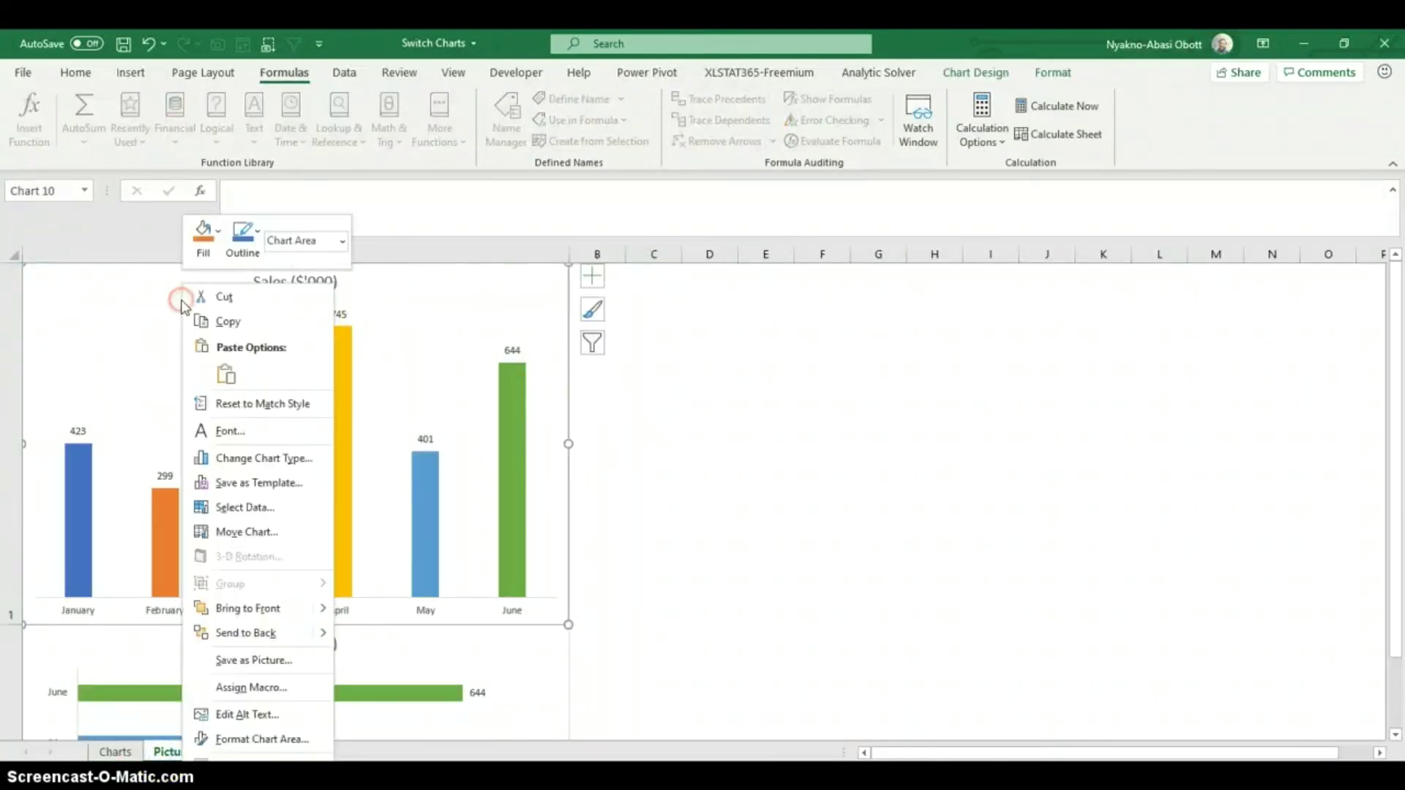
left_click(241, 328)
left_click(117, 752)
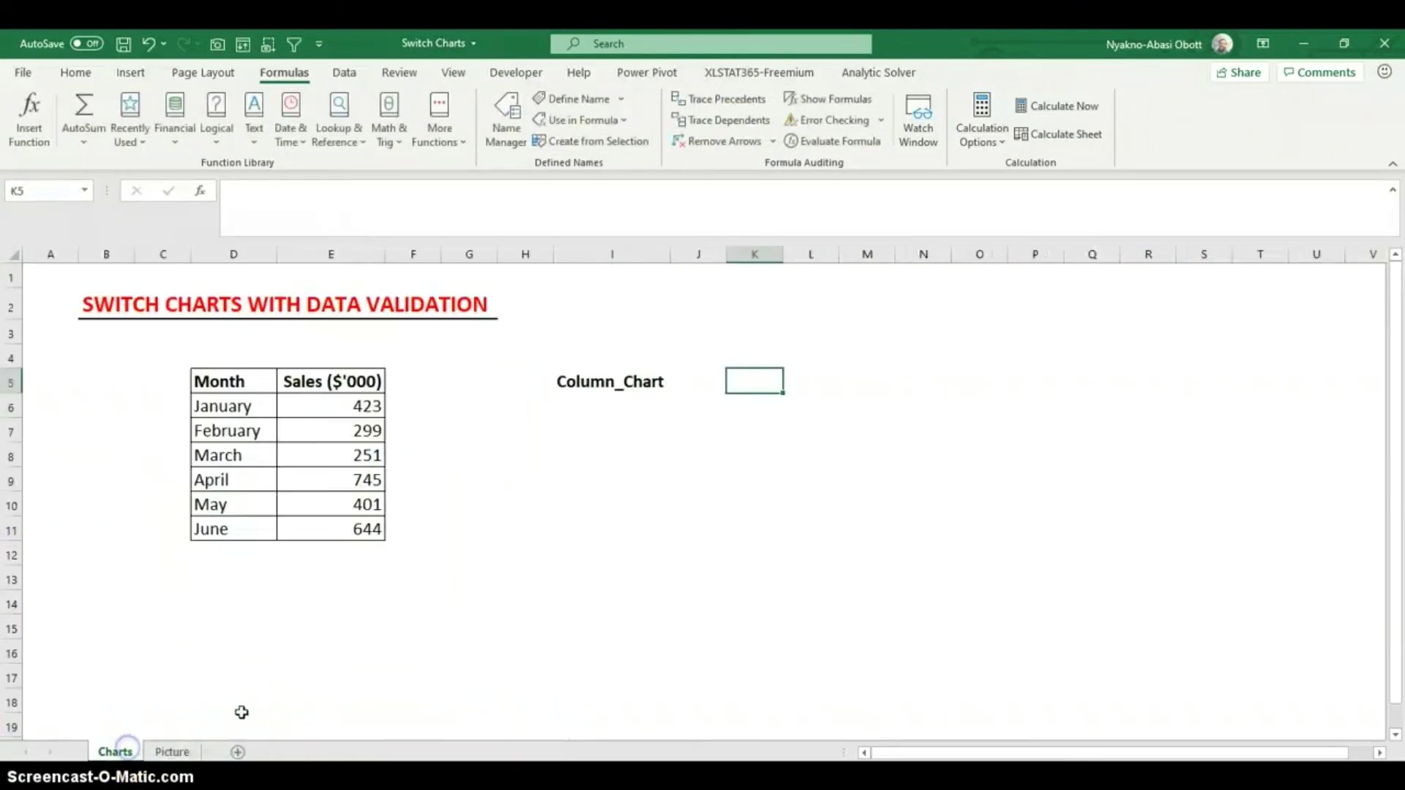
left_click(767, 385)
right_click(768, 385)
left_click(809, 380)
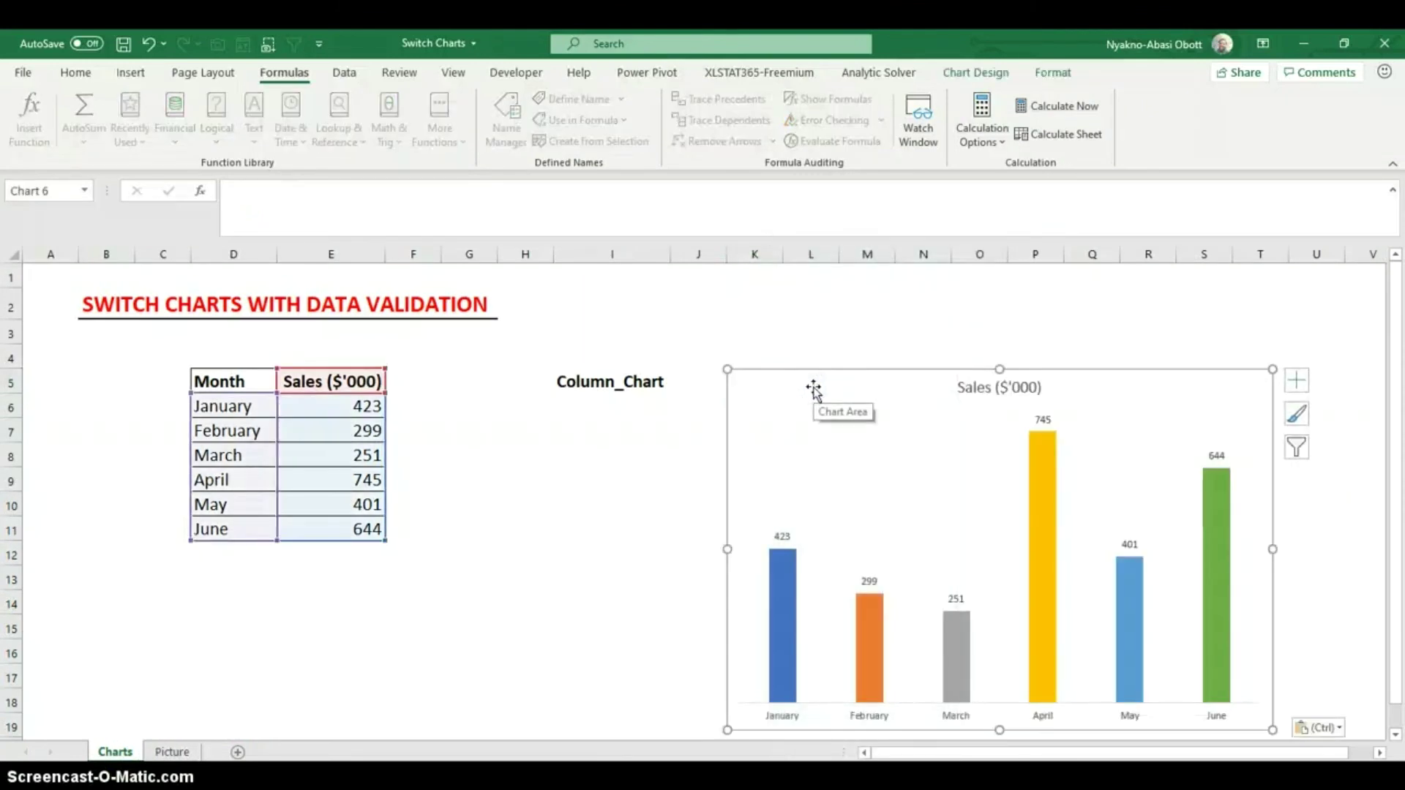
right_click(813, 387)
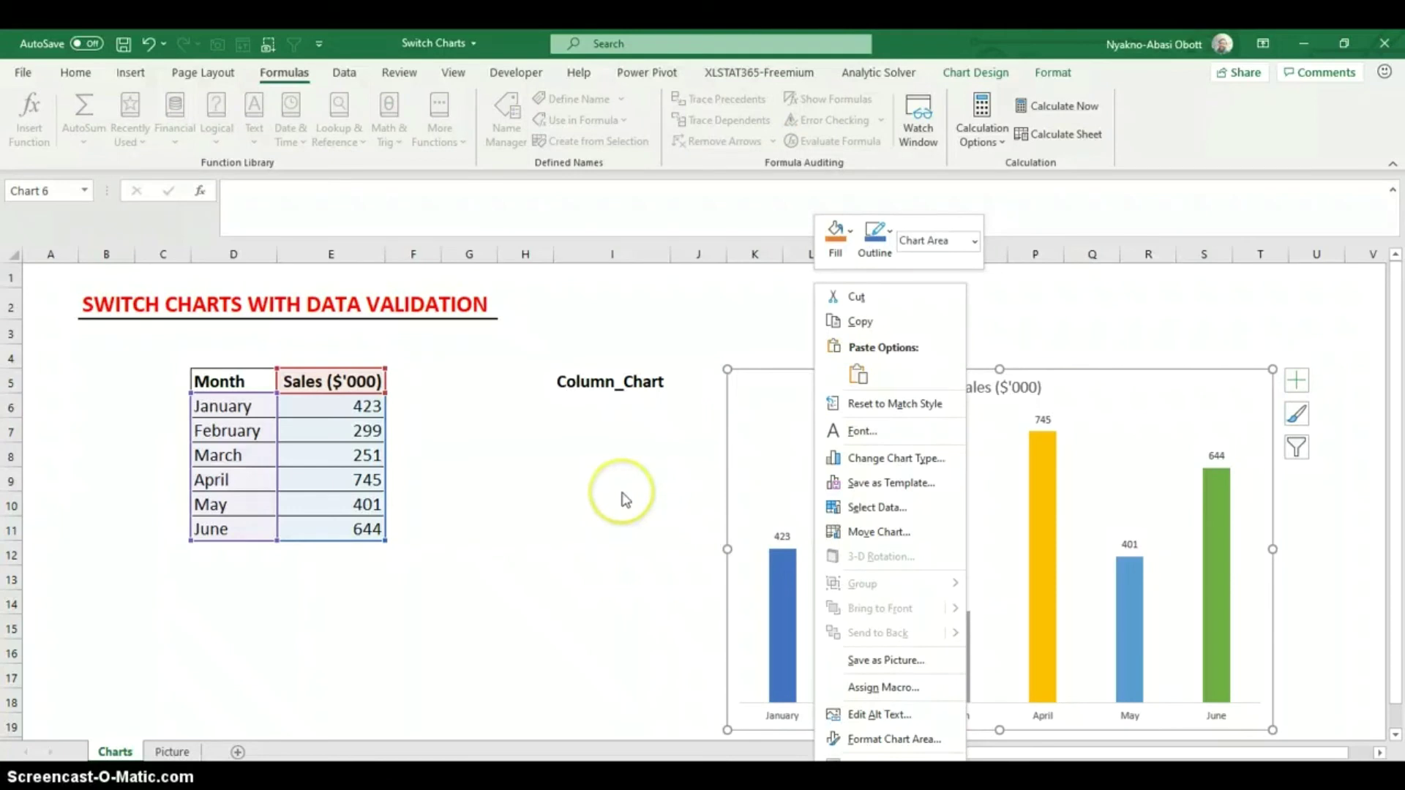
left_click(1116, 408)
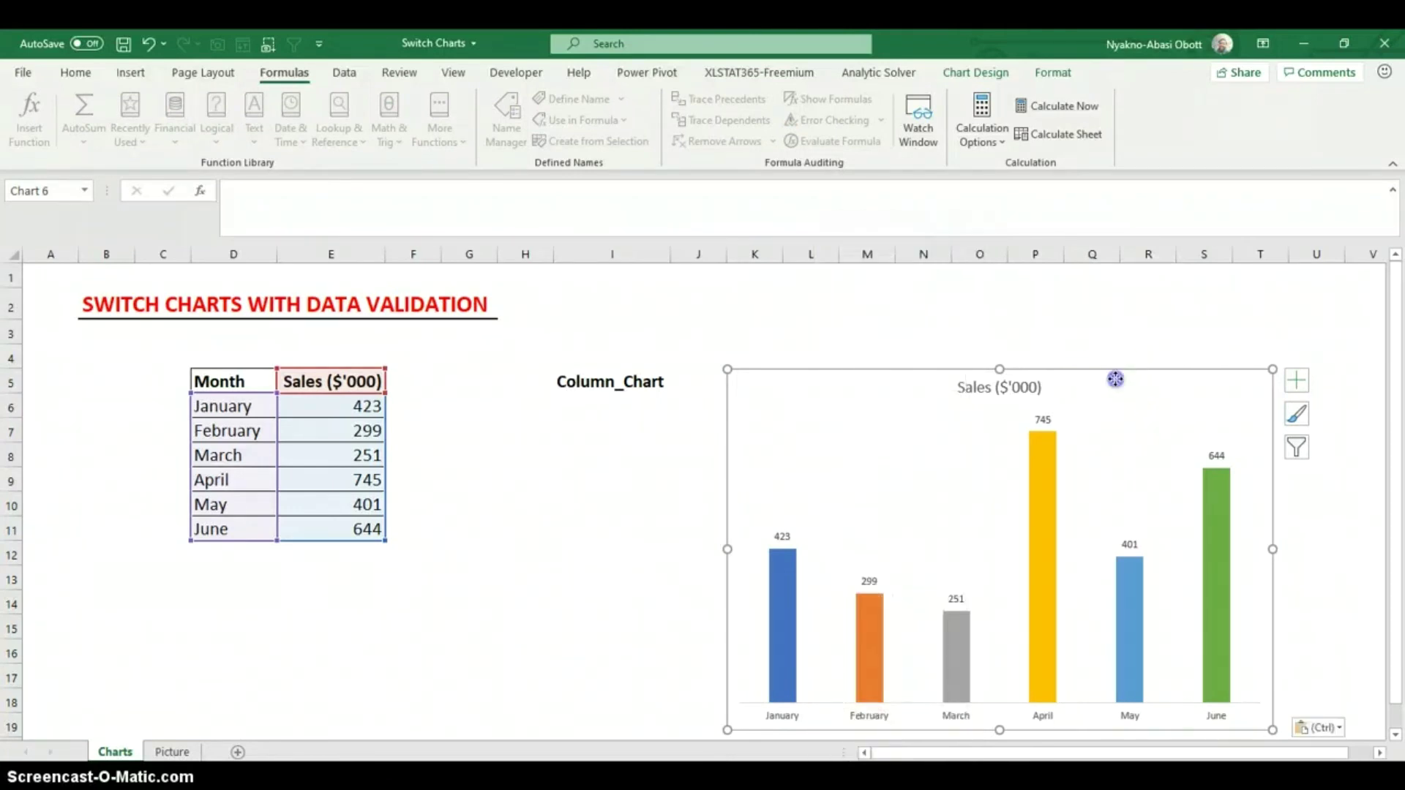
key("Delete")
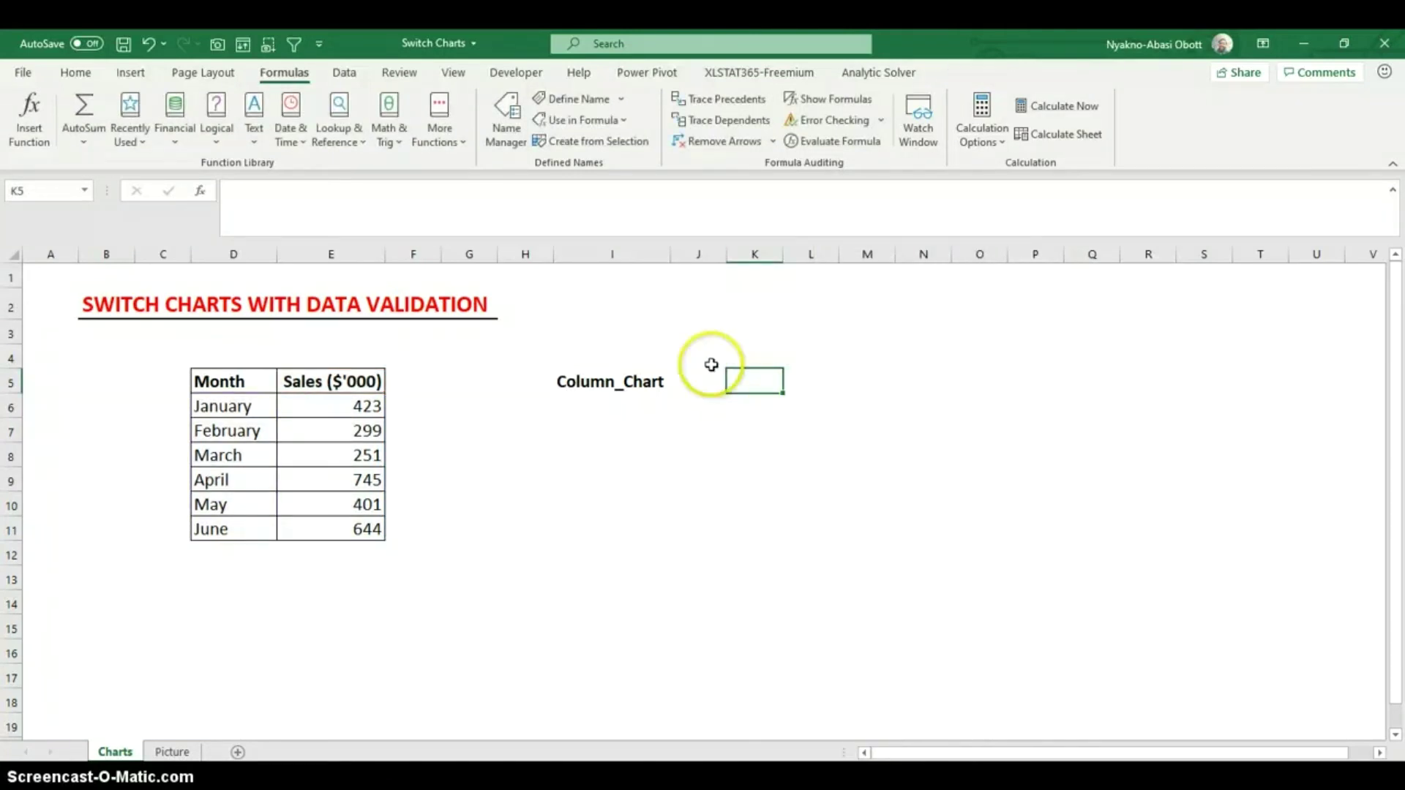
Step: Paste the copied column chart as a picture at cell K5 of the Charts sheet
right_click(761, 379)
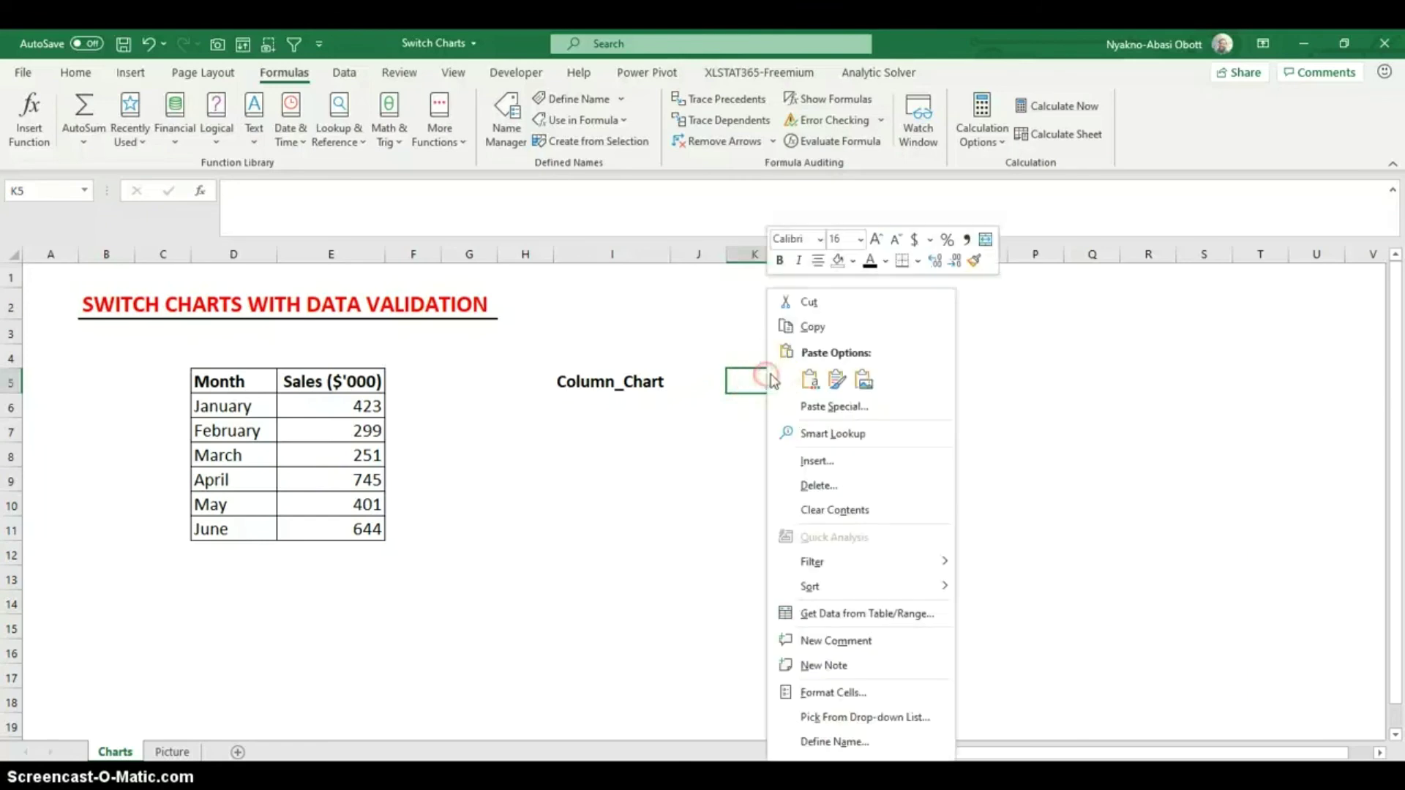
left_click(865, 381)
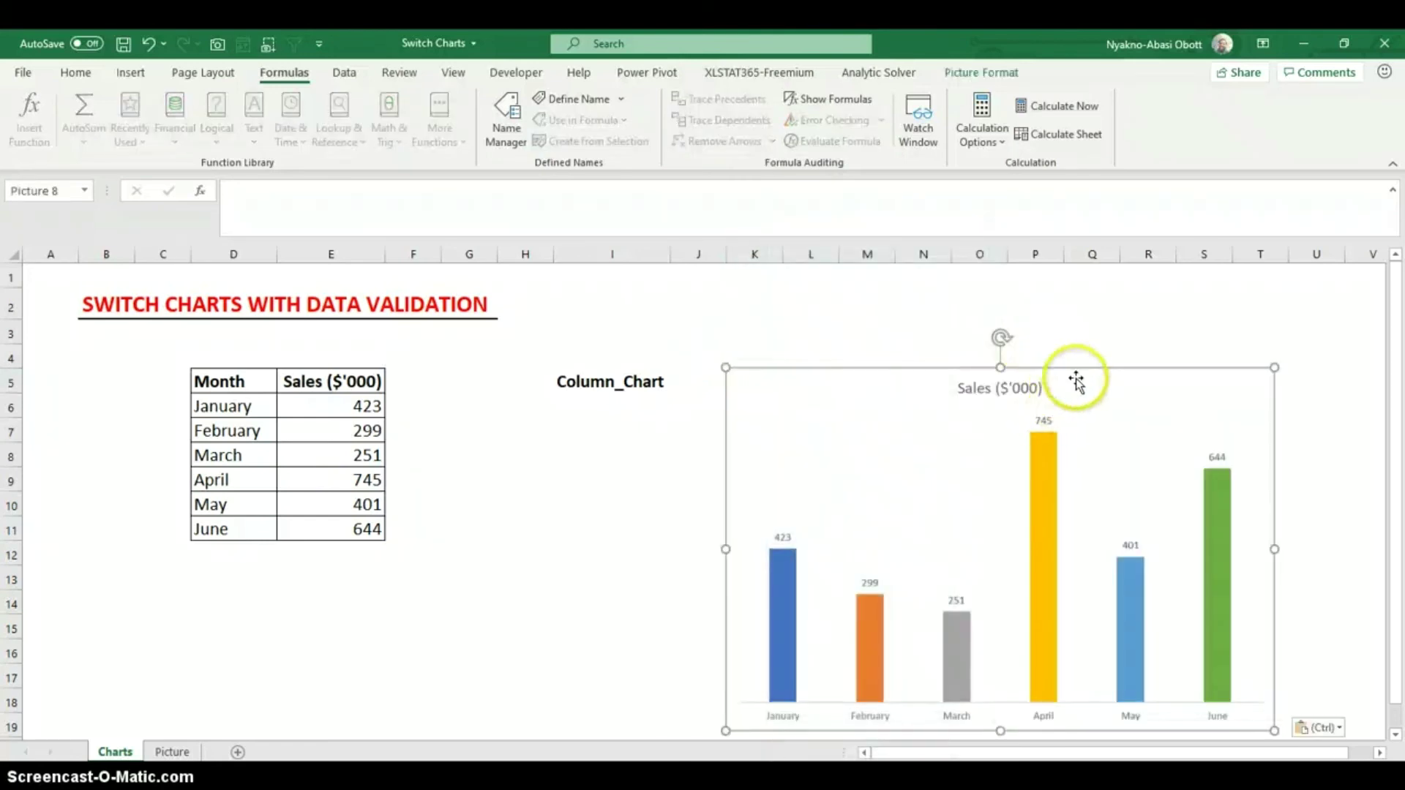
left_click(671, 571)
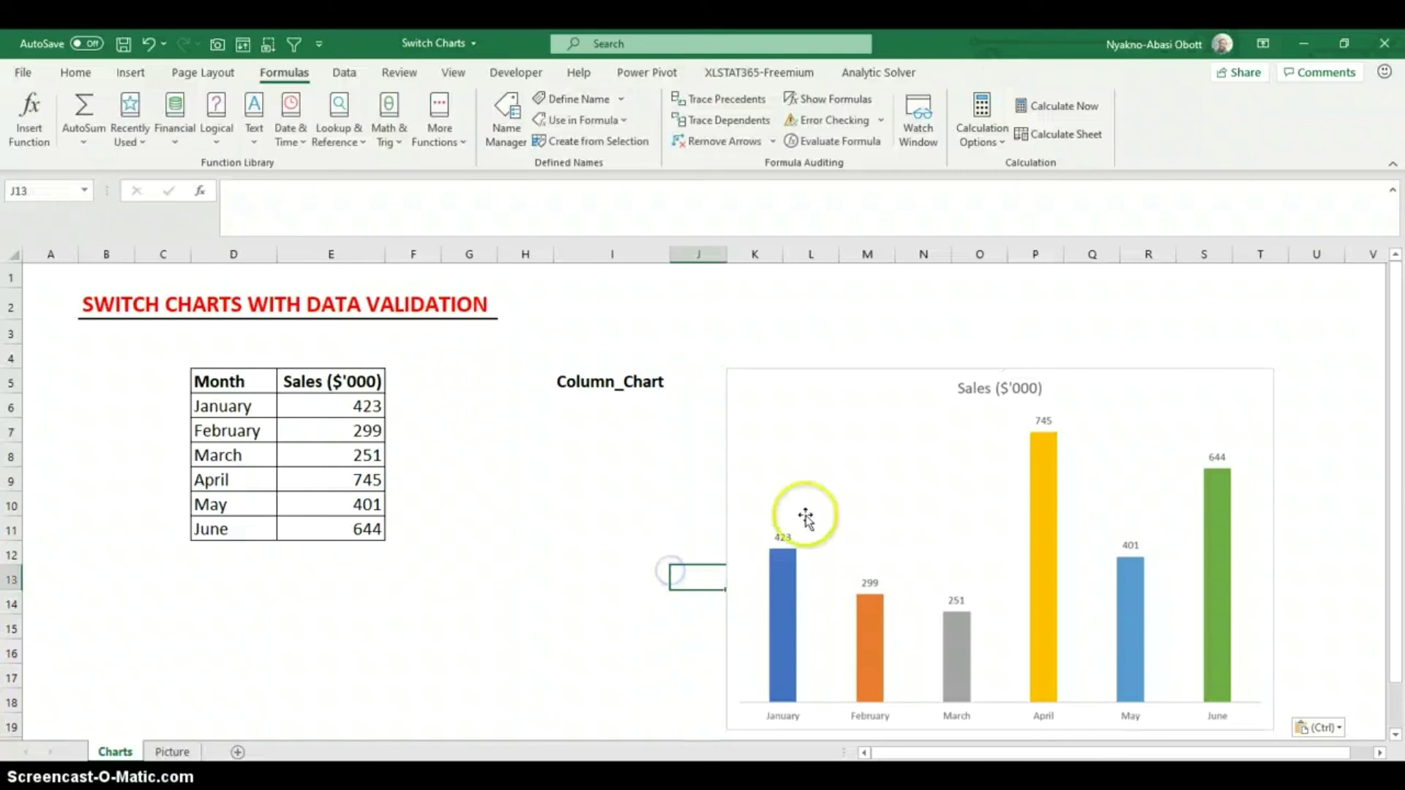
Step: Move the pasted chart picture under the chart selection cell, aligned with the left edge of column I and the top of row 7
left_click(903, 382)
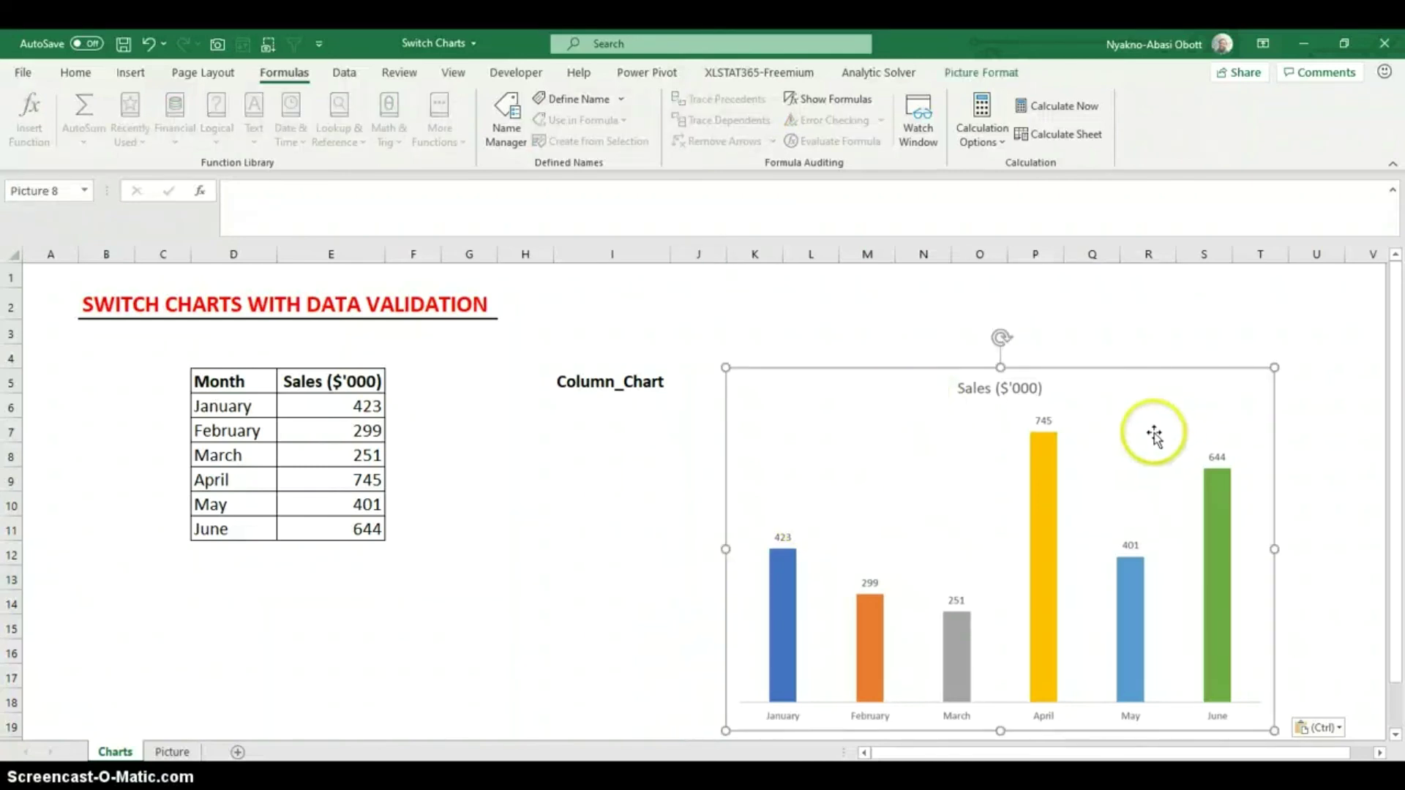
left_click_drag(900, 389, 707, 456)
key("alt")
left_click(883, 463)
scroll(1147, 532, "down", 1)
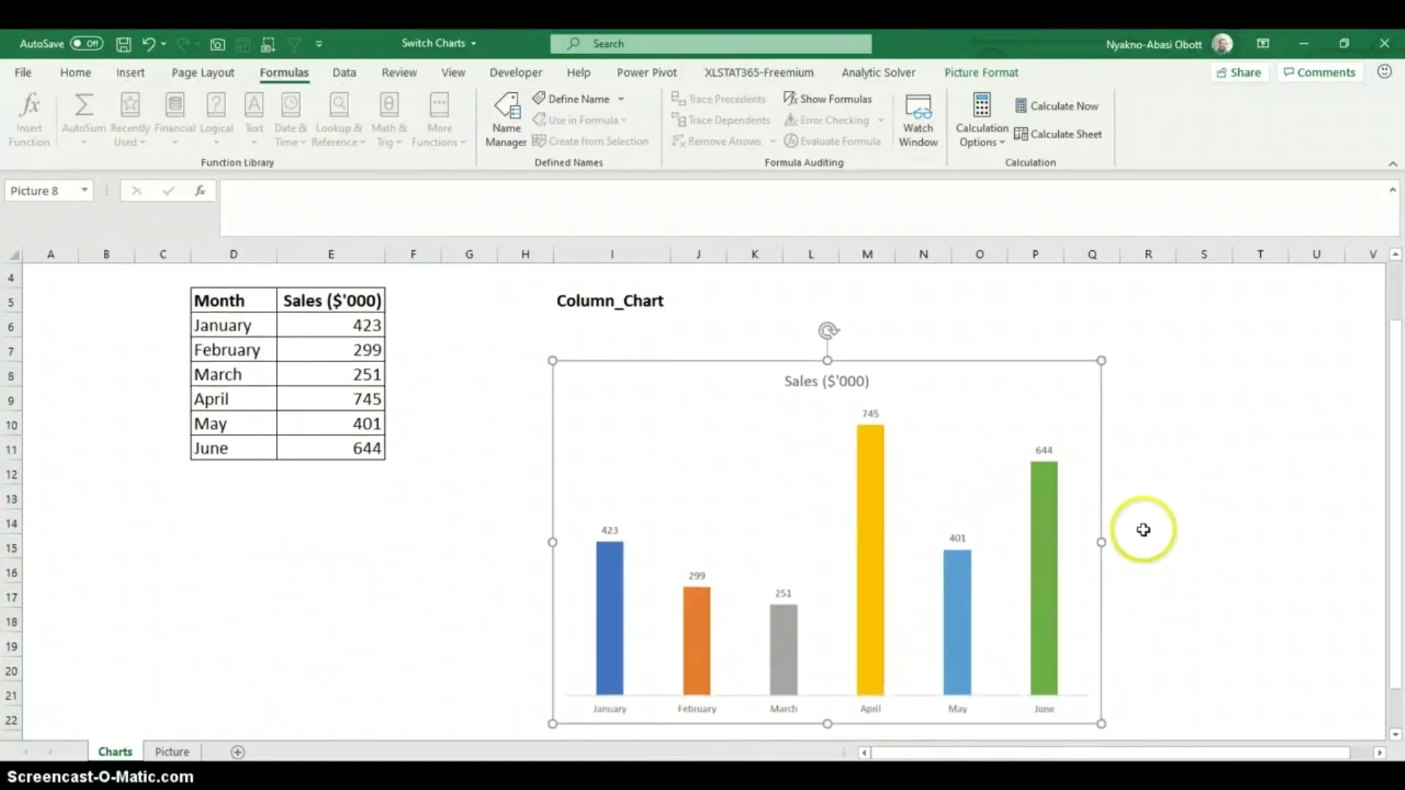
scroll(1144, 530, "up", 1)
left_click(742, 439)
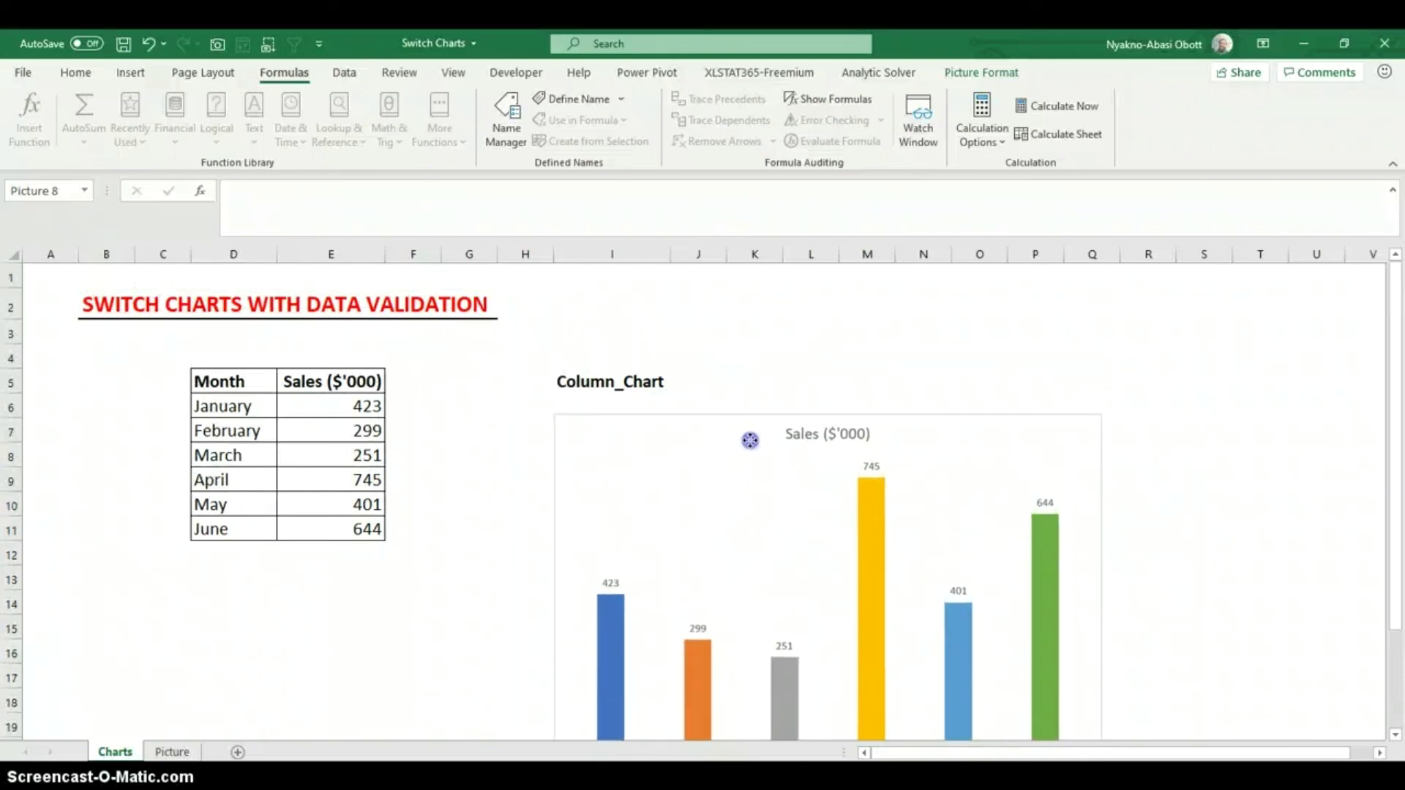
left_click(750, 440)
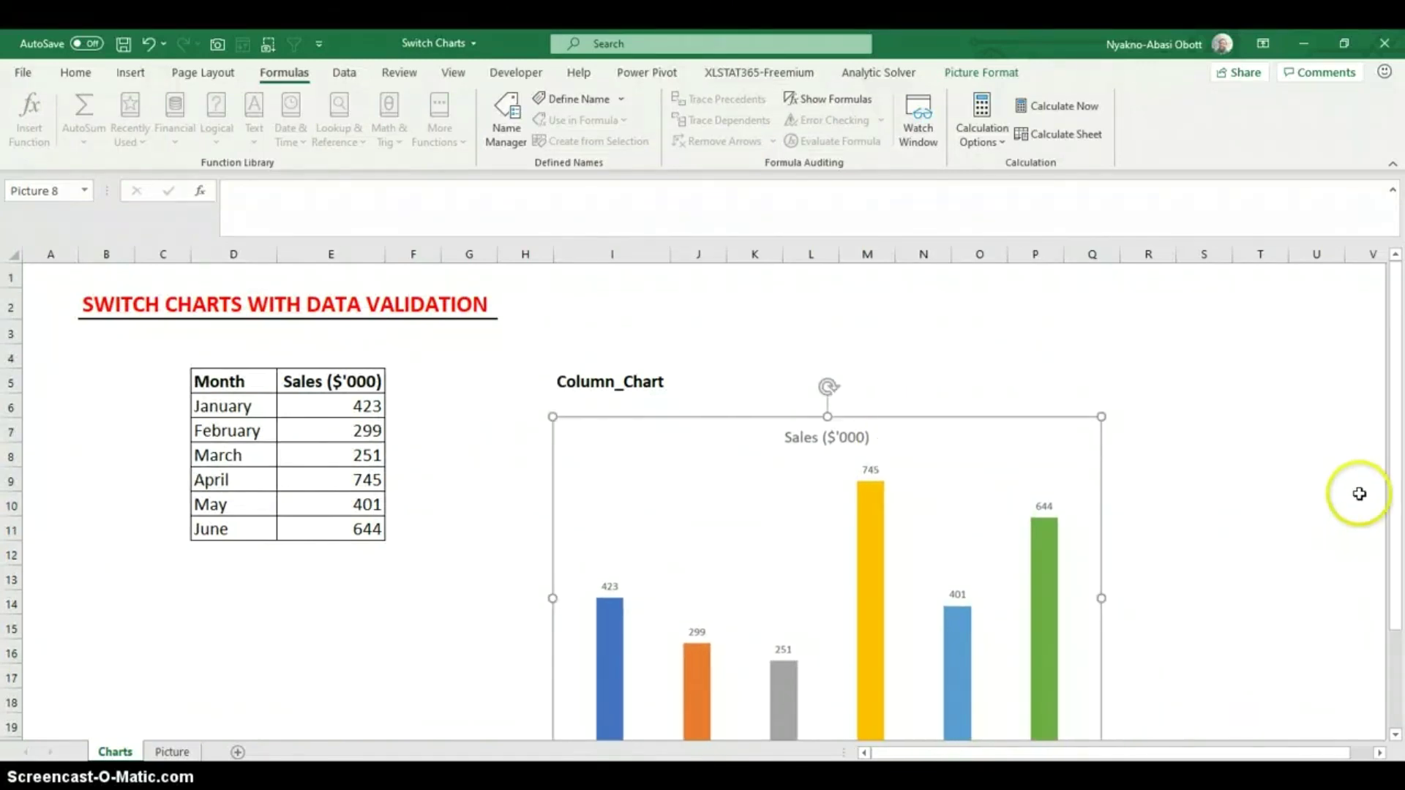
Step: Link the chart picture to the defined name with the formula =Charts
left_click_drag(1395, 445, 1399, 474)
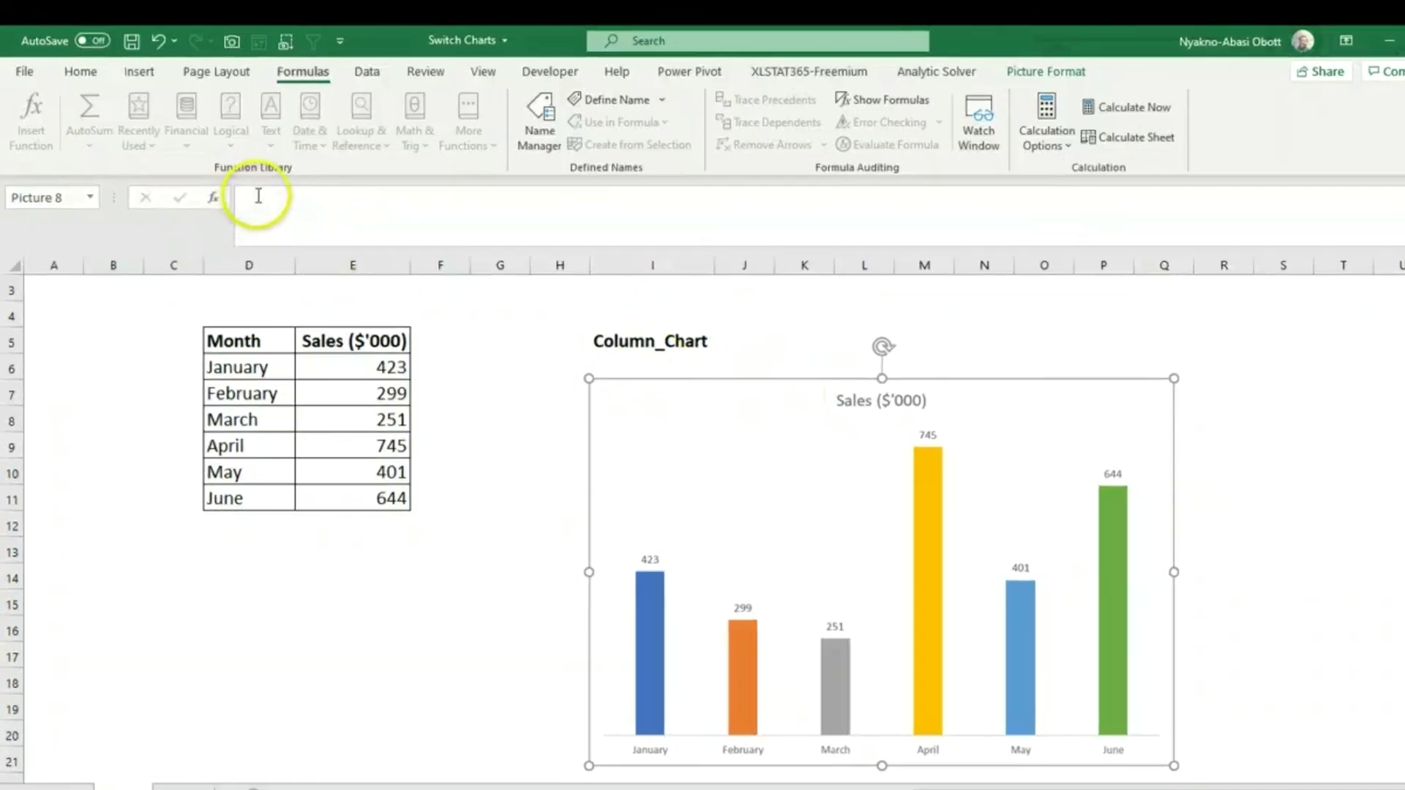
left_click(327, 218)
type("=")
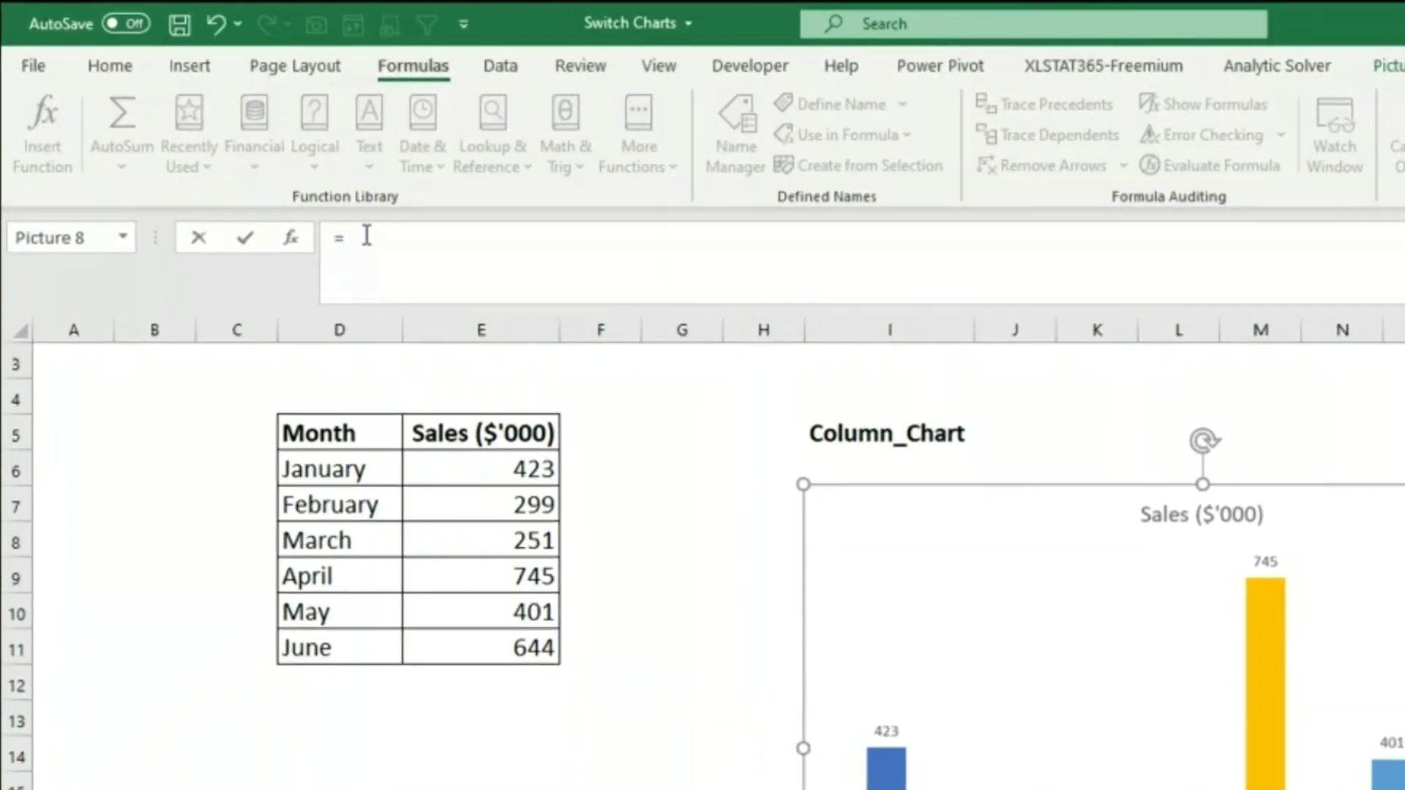
type("chart")
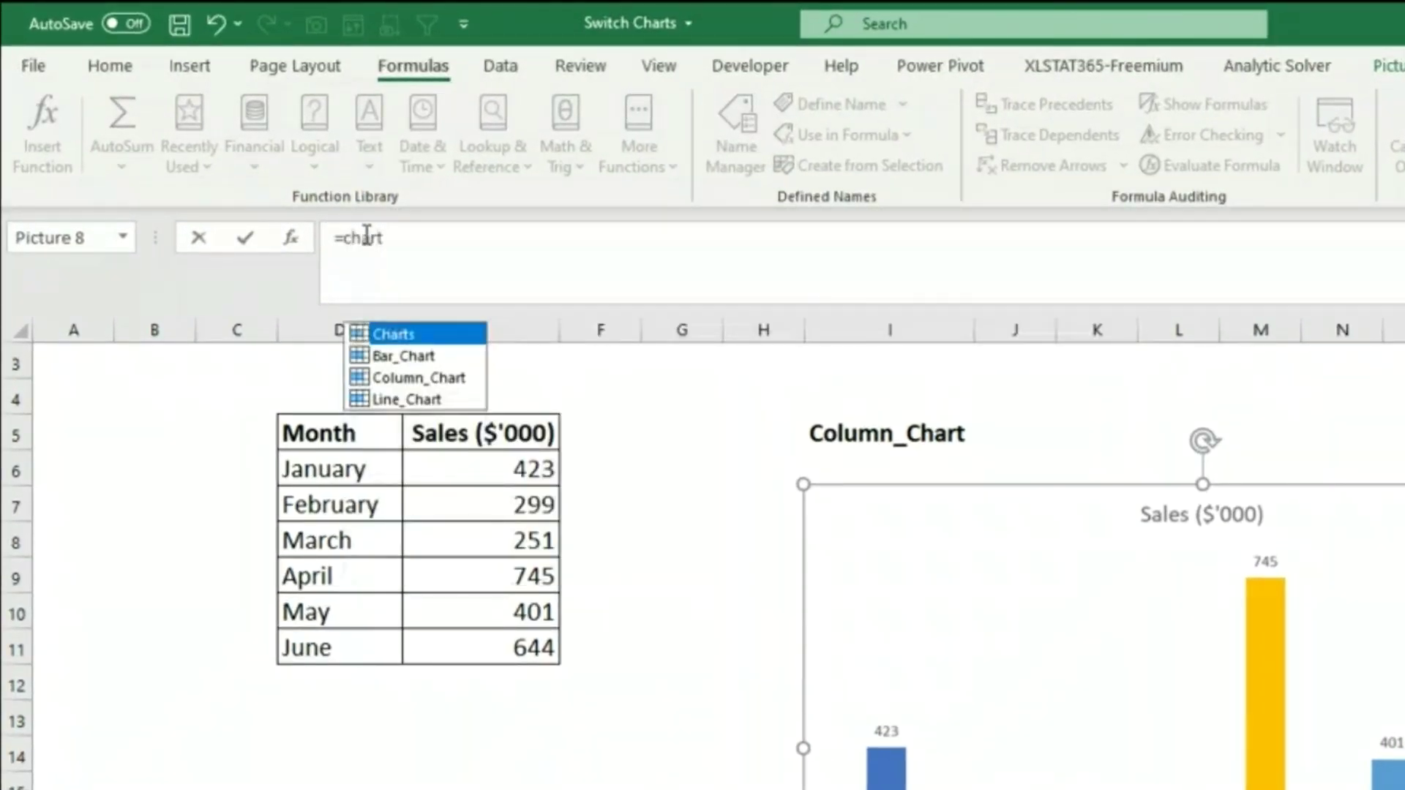
key("Tab")
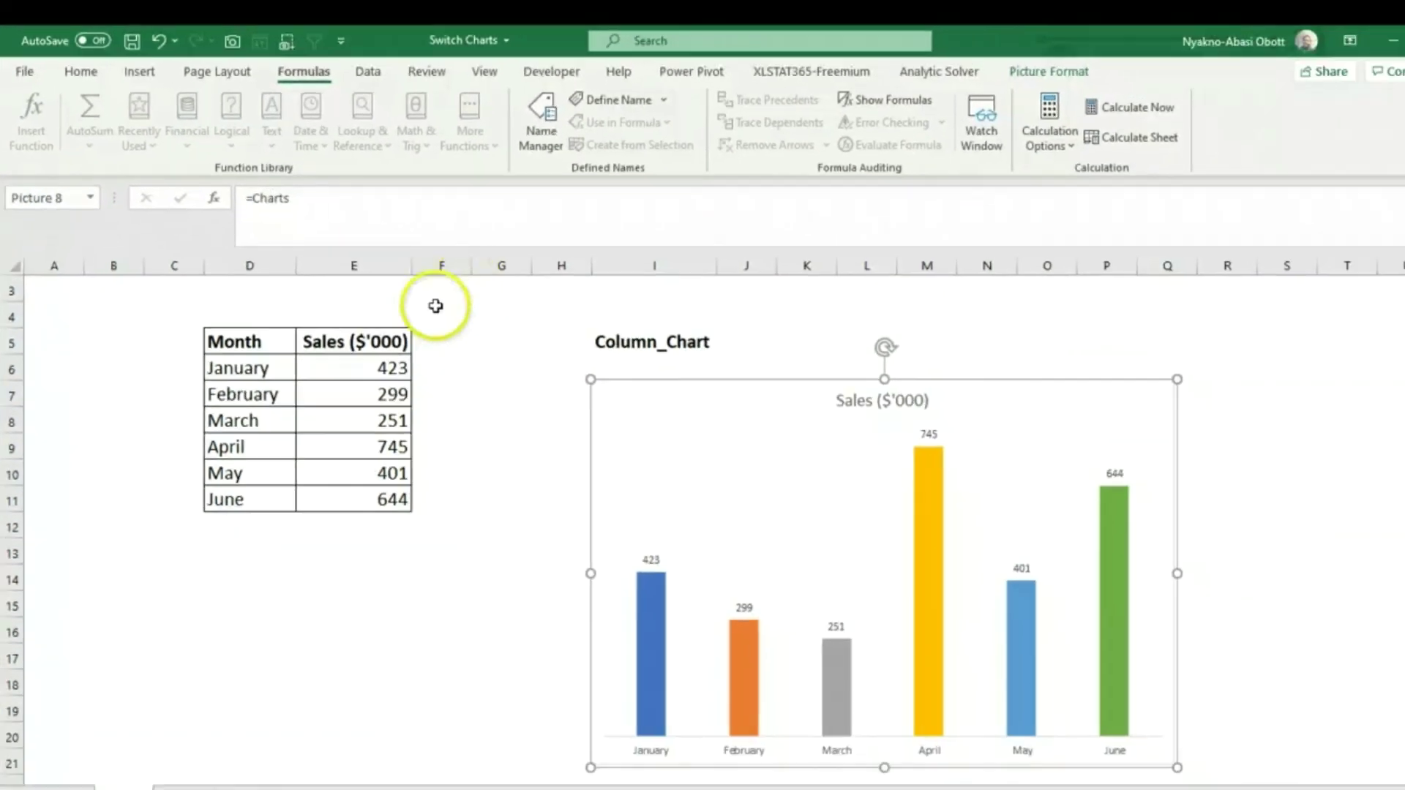
left_click(856, 438)
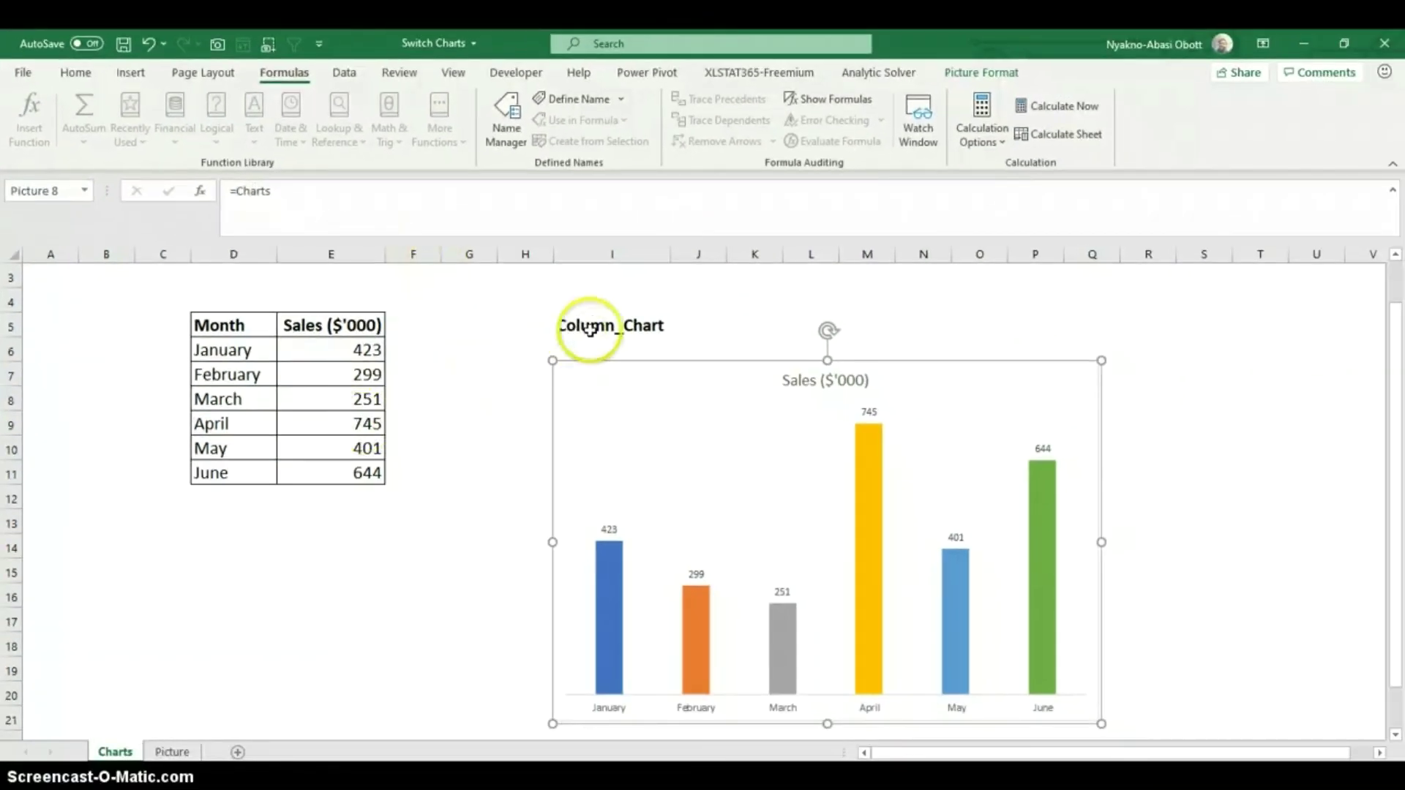
Step: Test the chart switch by choosing Bar_Chart and then Line_Chart from the validation list in cell I5
left_click(667, 329)
left_click(679, 328)
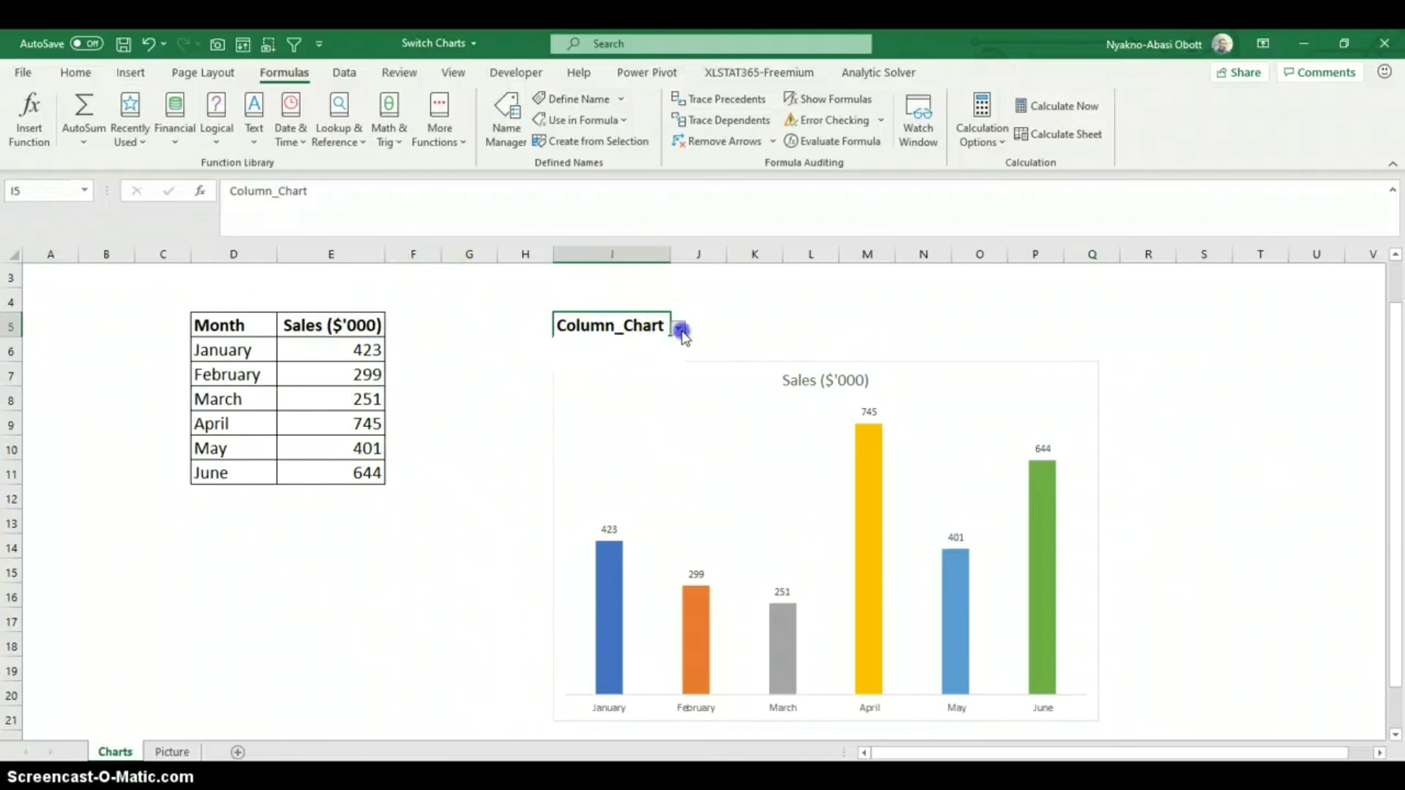
left_click(631, 351)
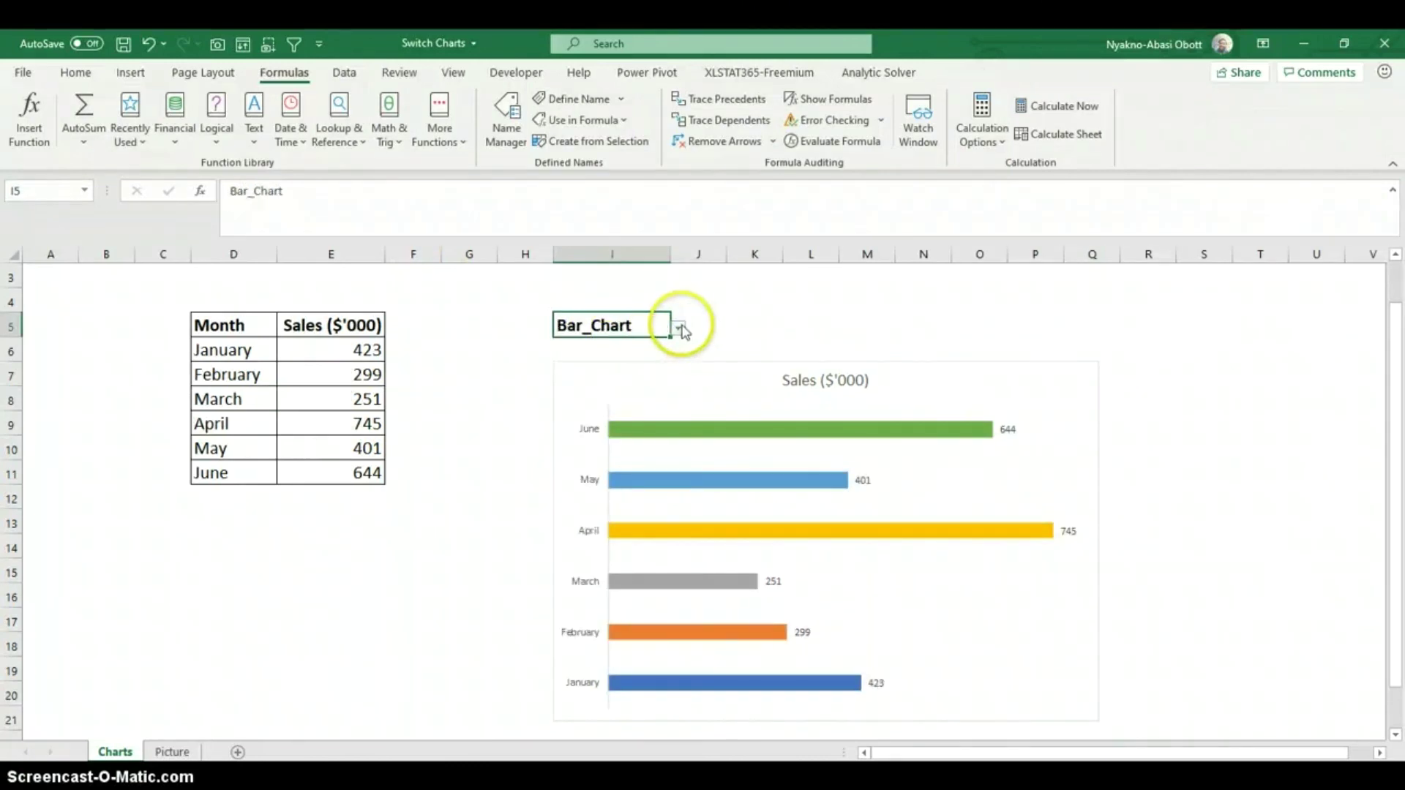
left_click(679, 329)
left_click(618, 362)
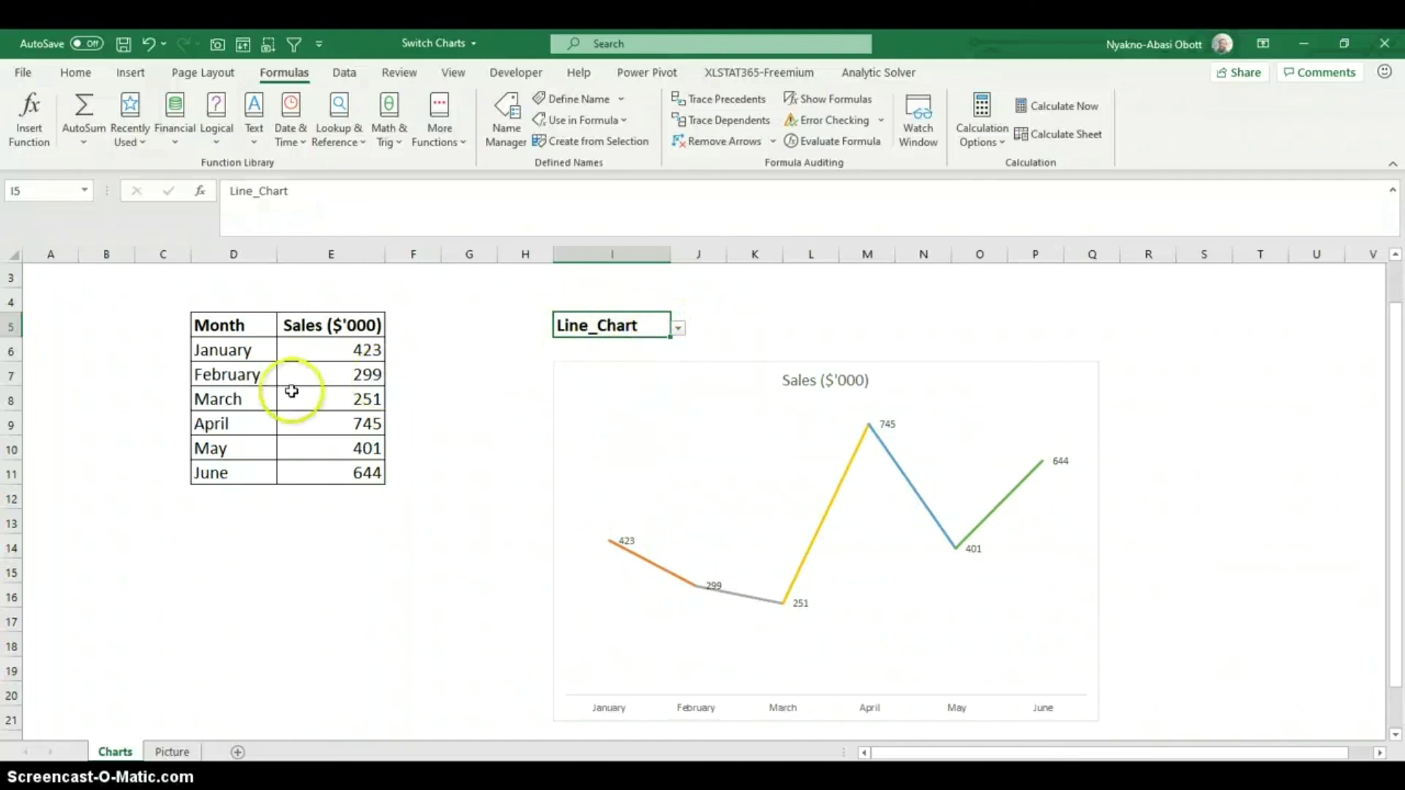
Step: Convert the sales data D5:E11 into a table with headers and widen column E
left_click(251, 382)
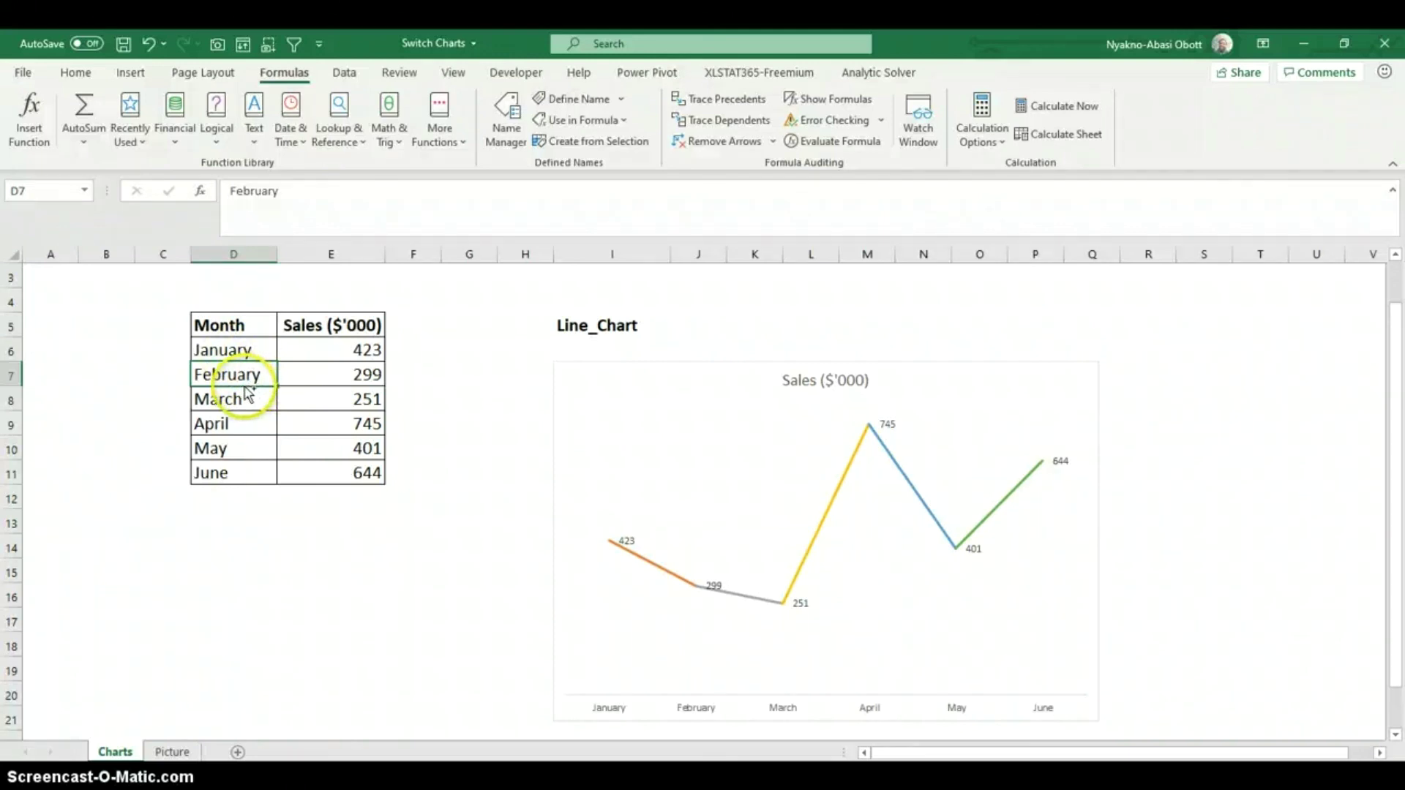
key("ctrl+t")
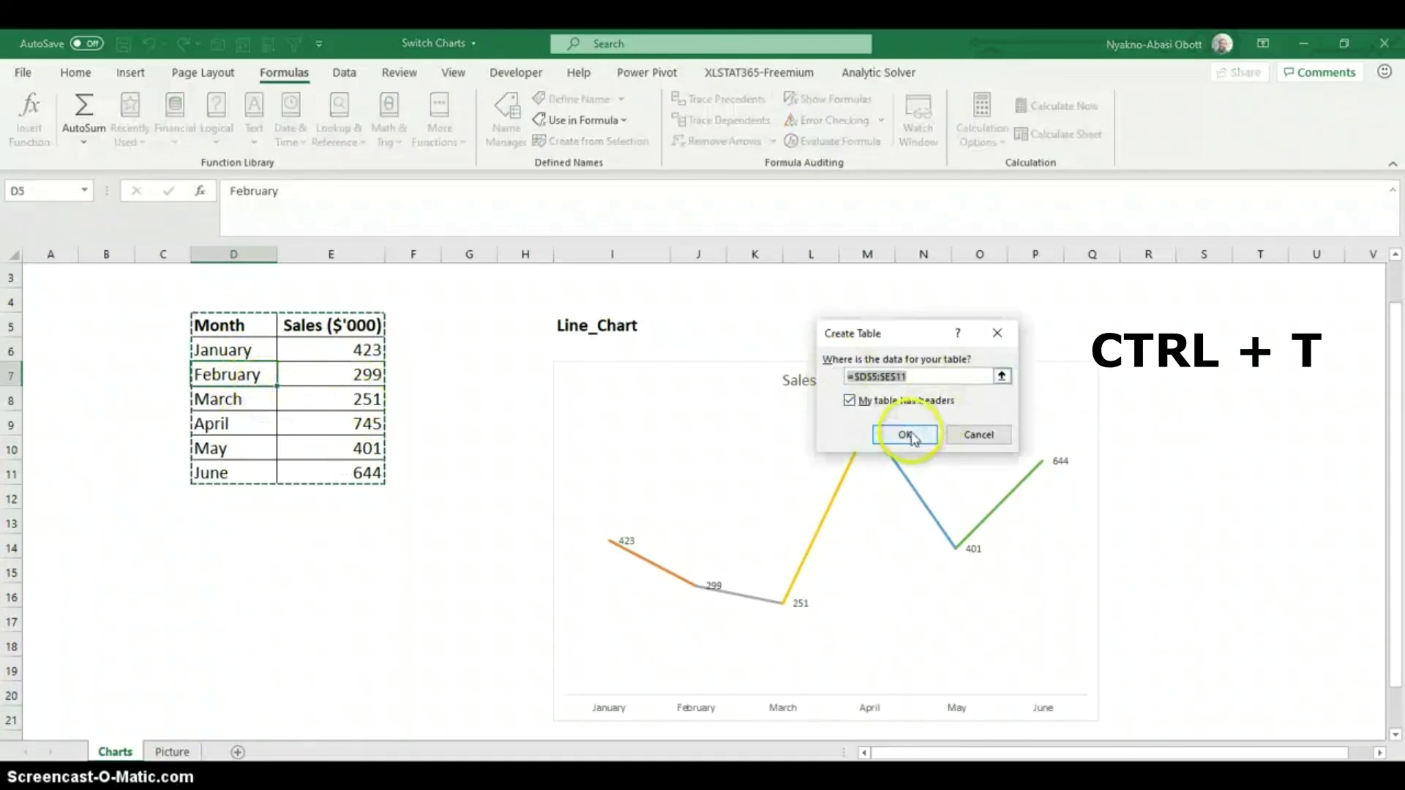
left_click(906, 434)
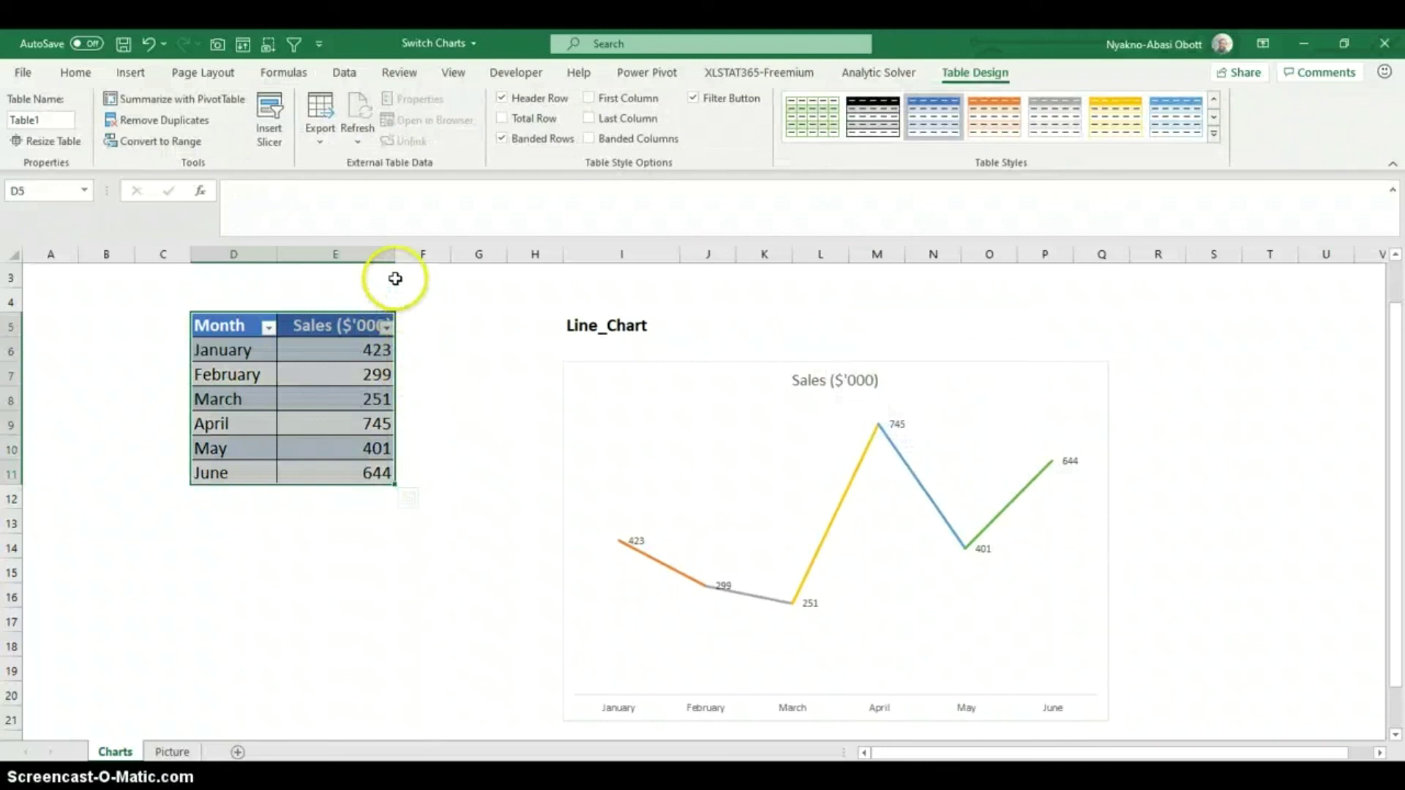
left_click_drag(394, 256, 418, 258)
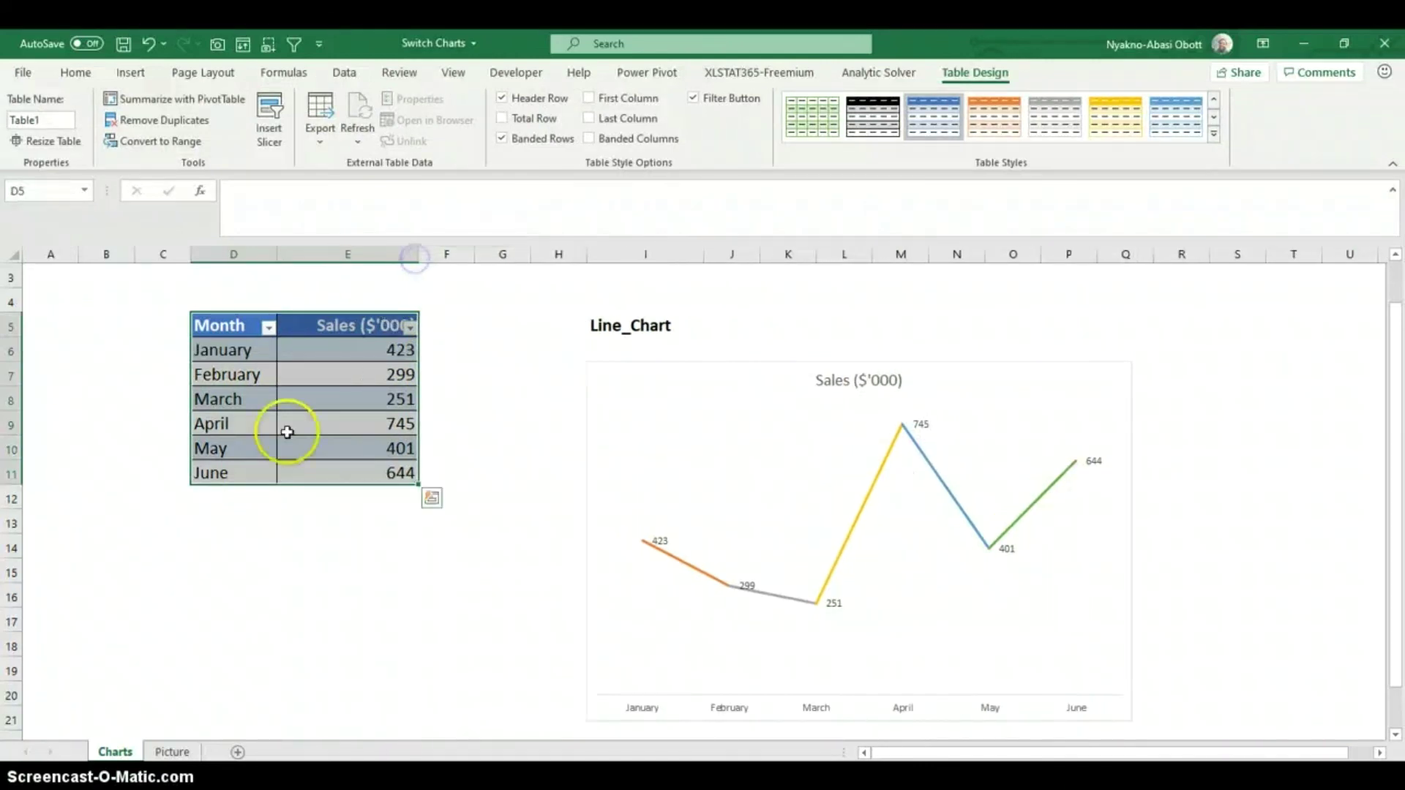
Step: Add a July row with sales of 800 beneath June in the sales table
left_click(220, 492)
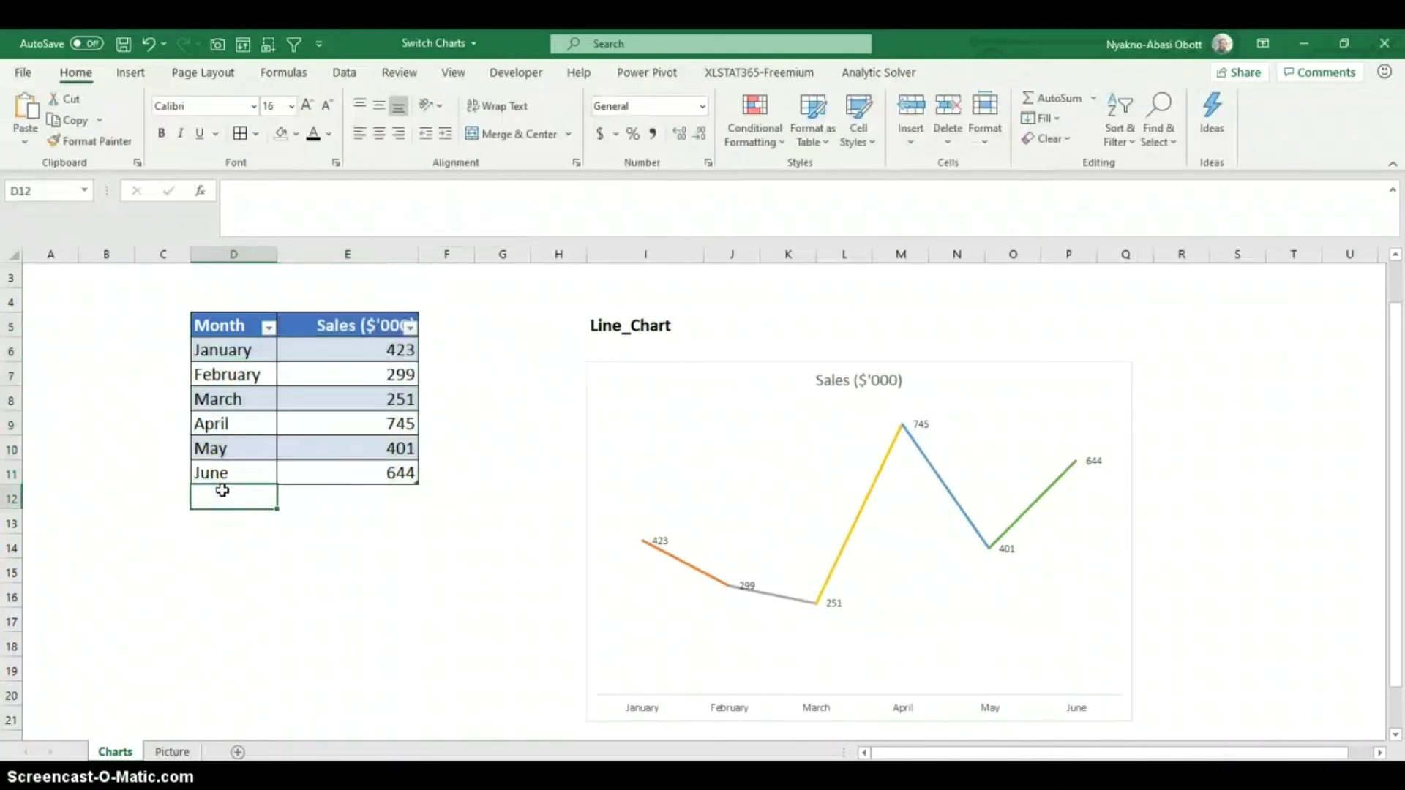
type("July")
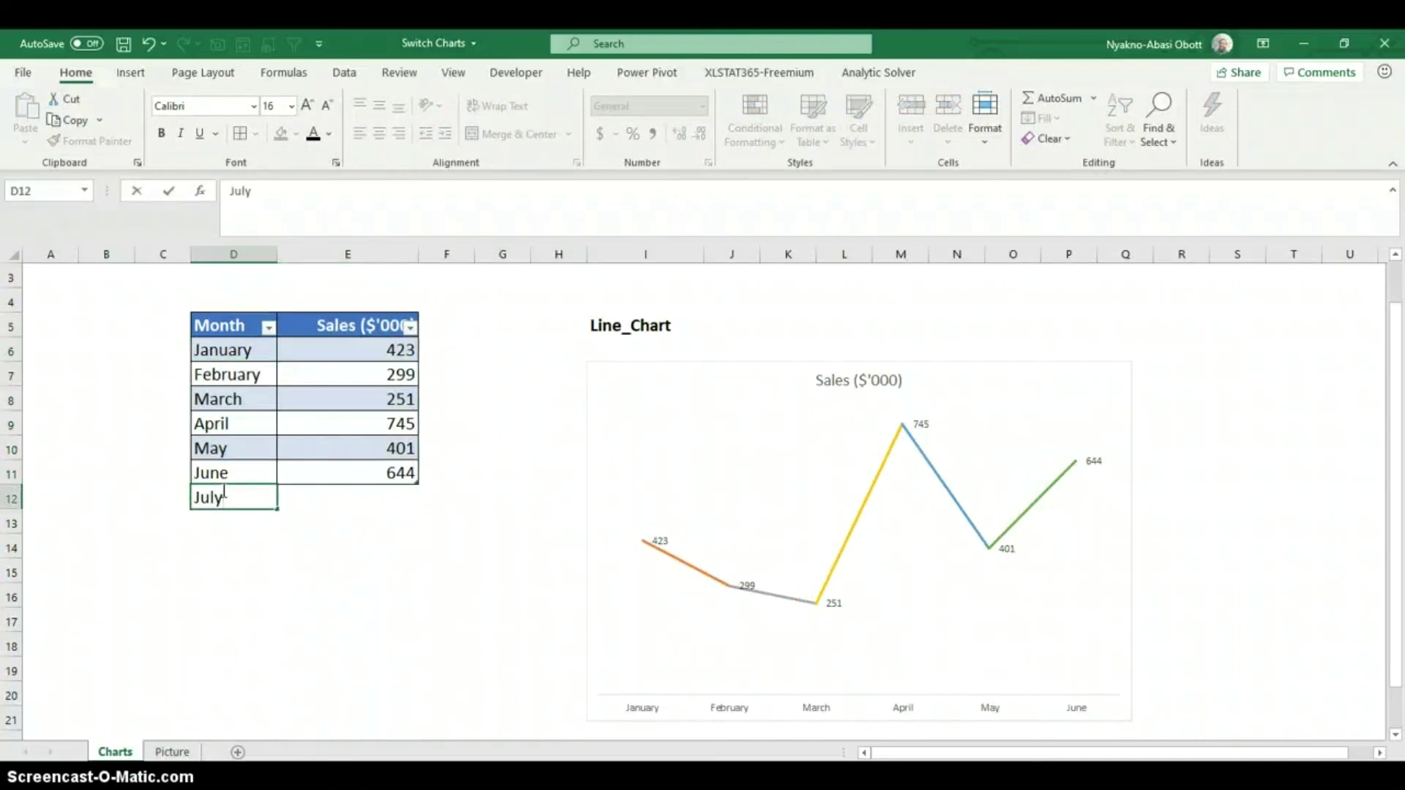
key("Tab")
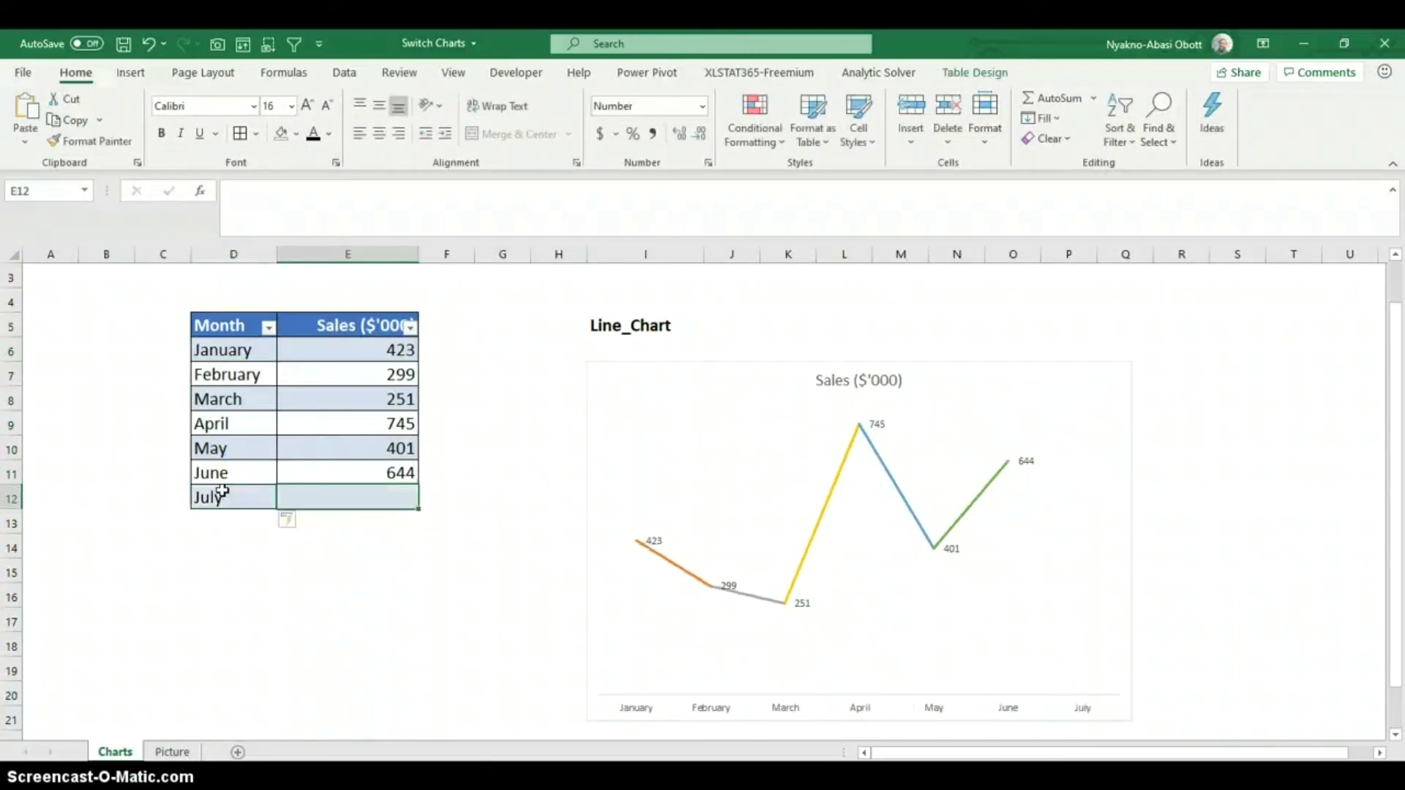
type("800")
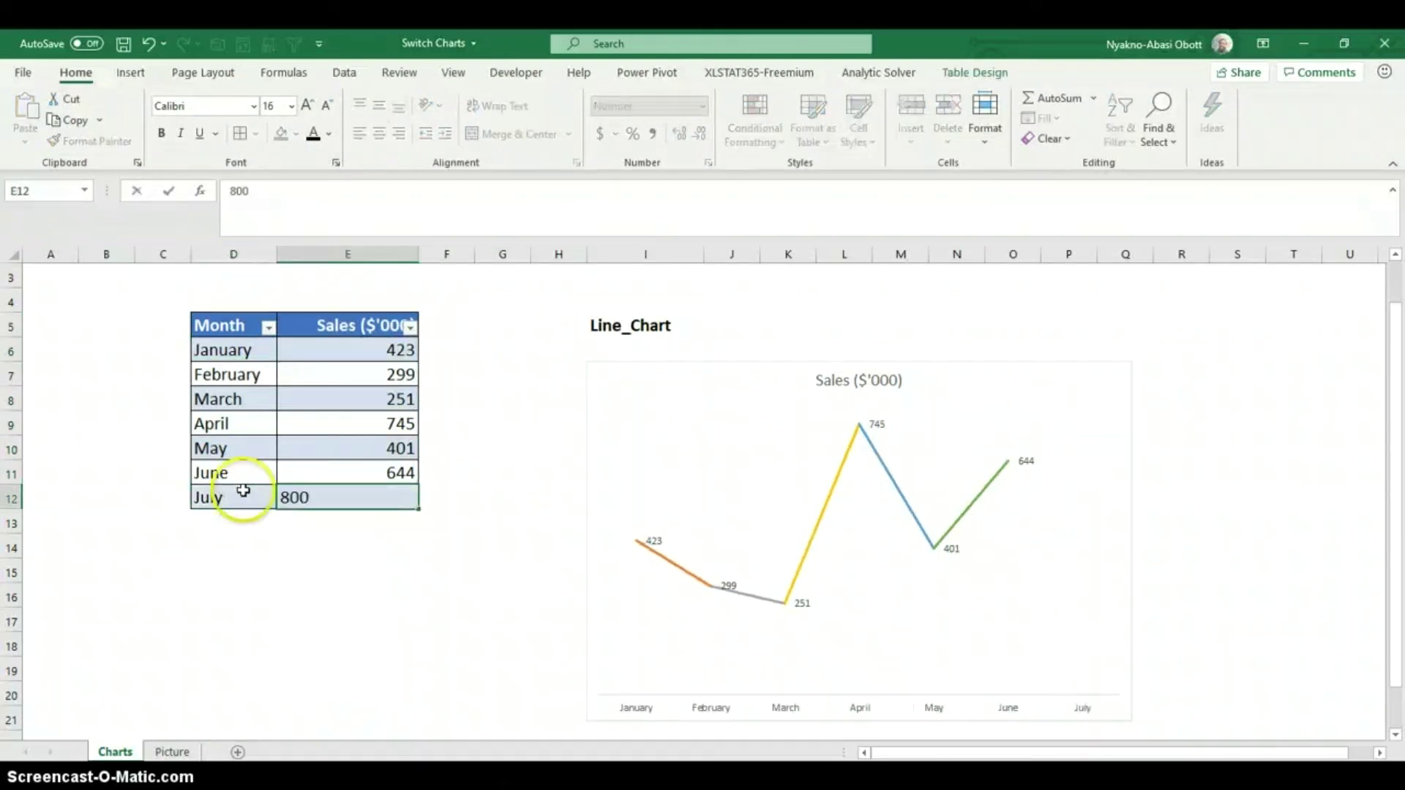
left_click(295, 567)
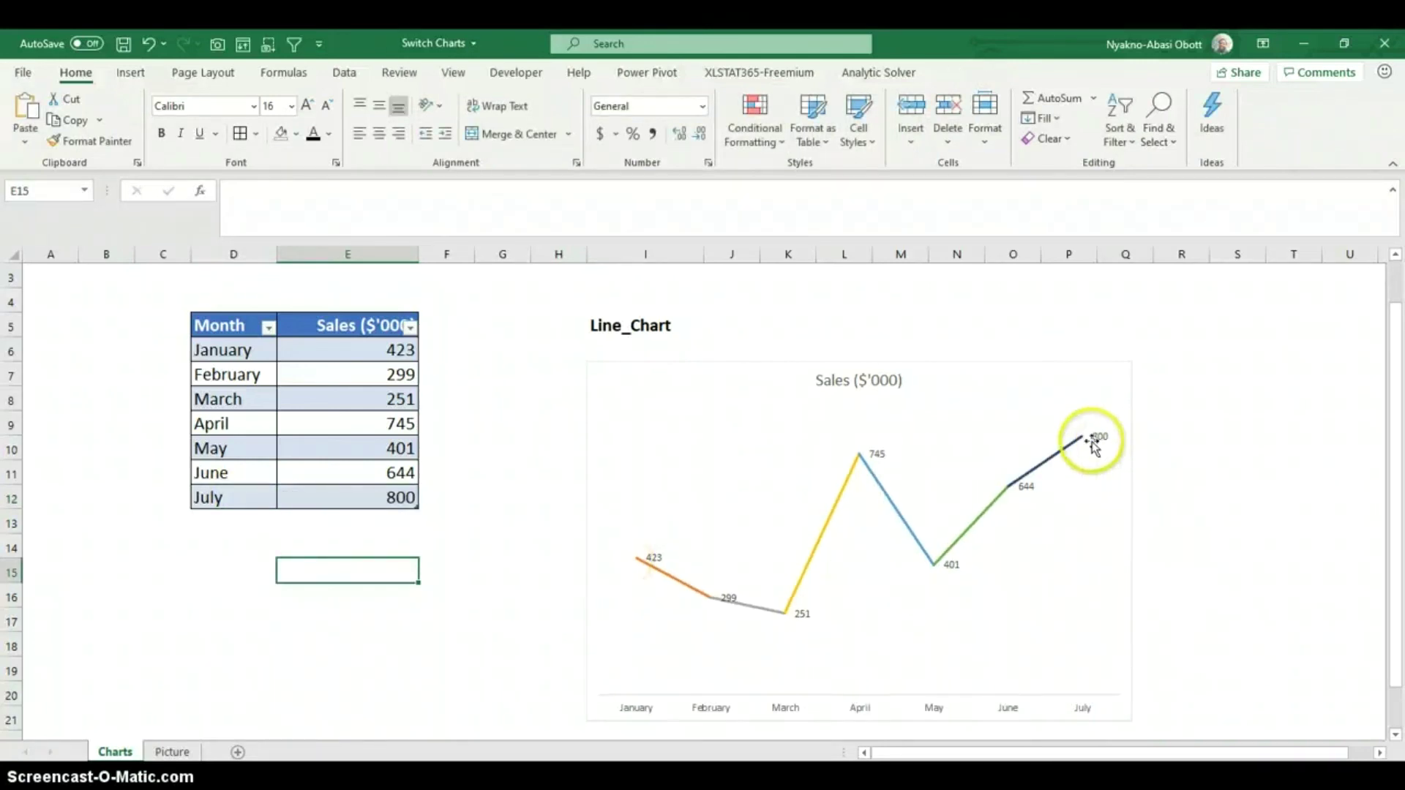
Step: Add an August row with sales of 900 beneath July in the sales table
left_click(234, 522)
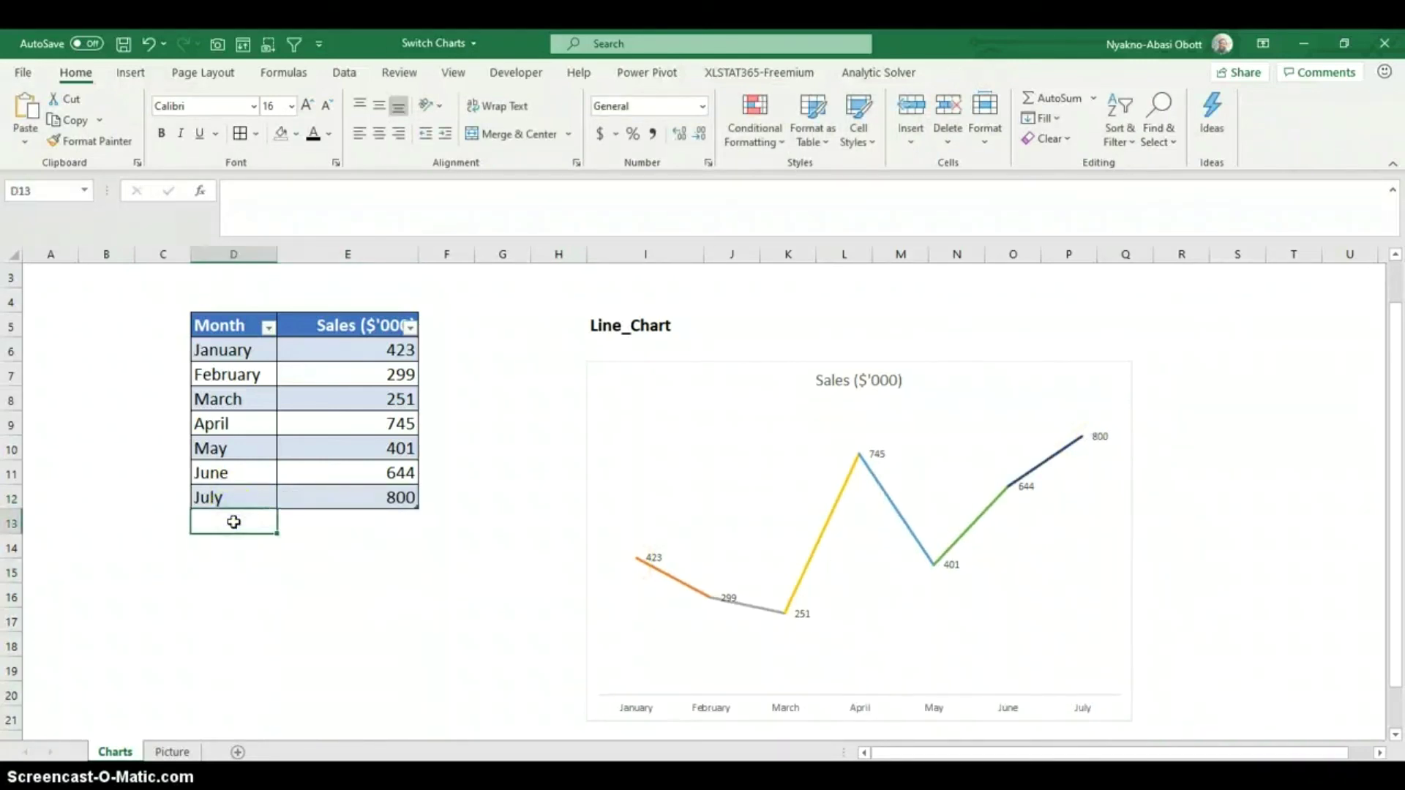
type("August")
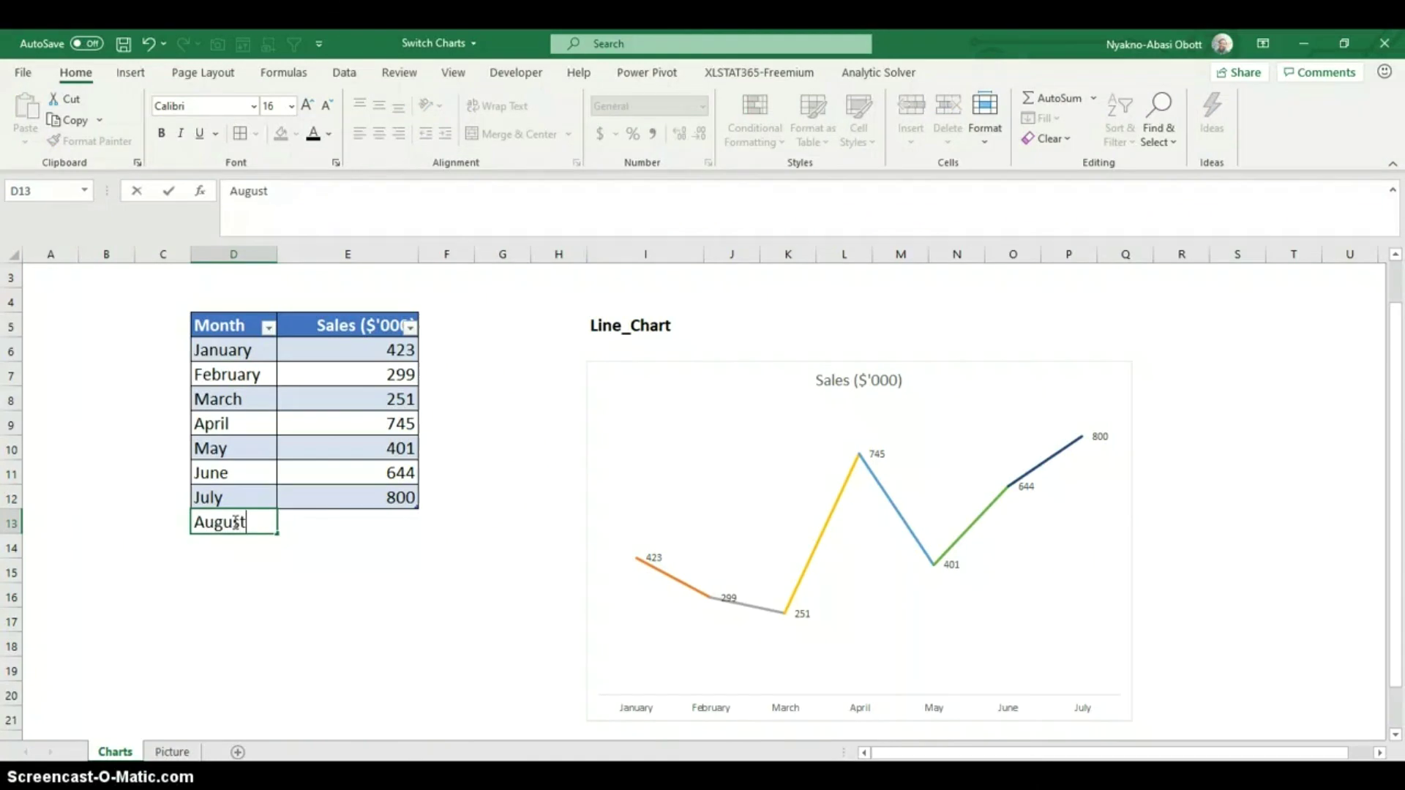
key("Tab")
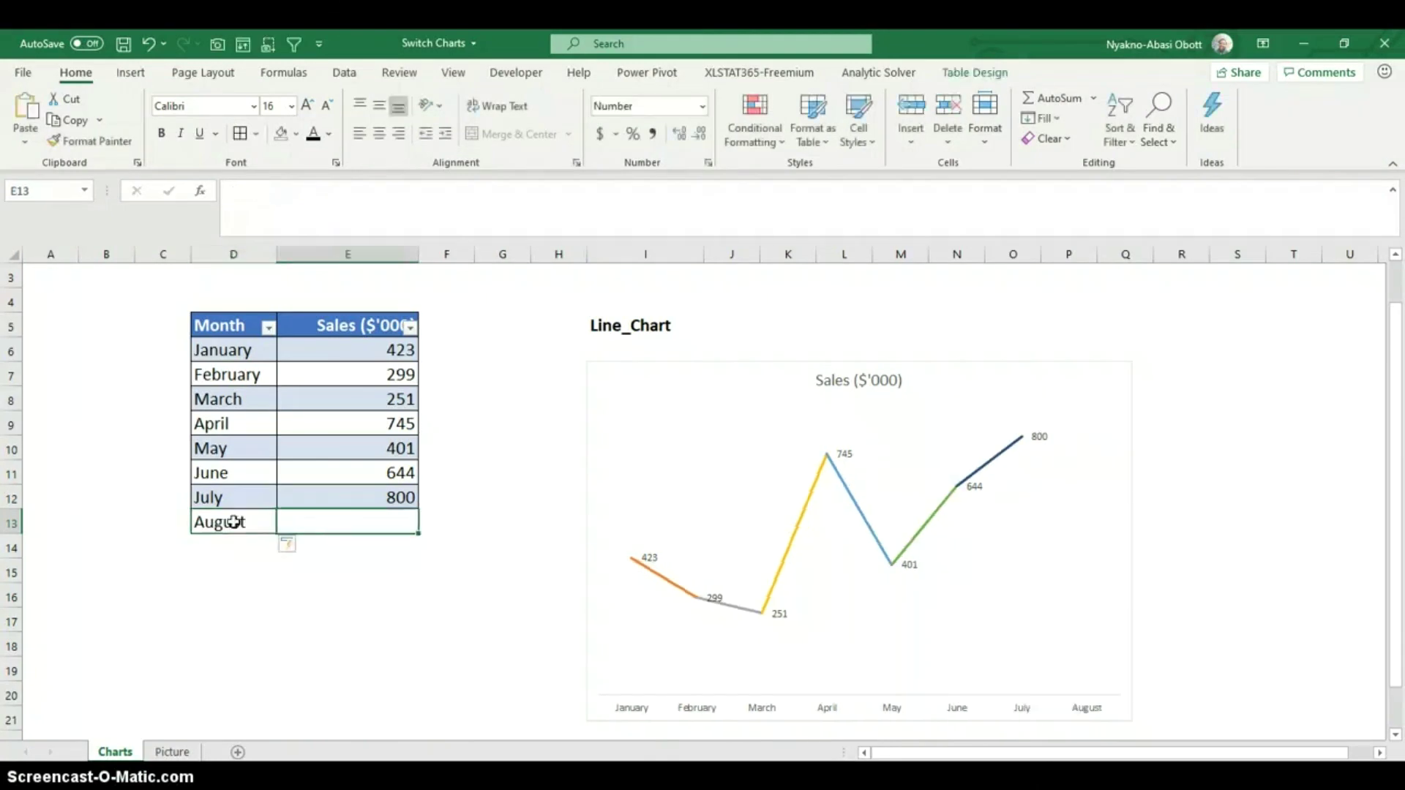
type("90")
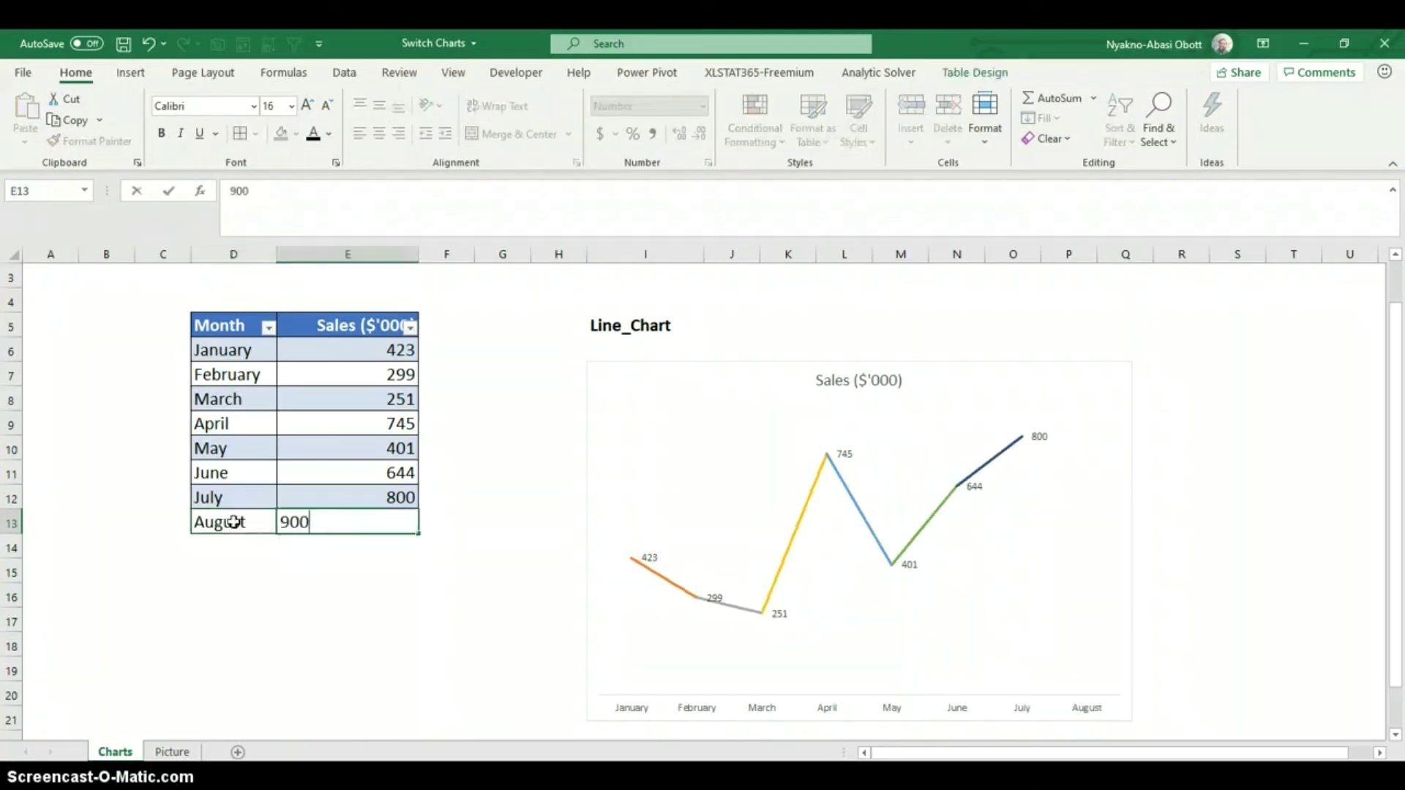
type("0")
left_click(315, 620)
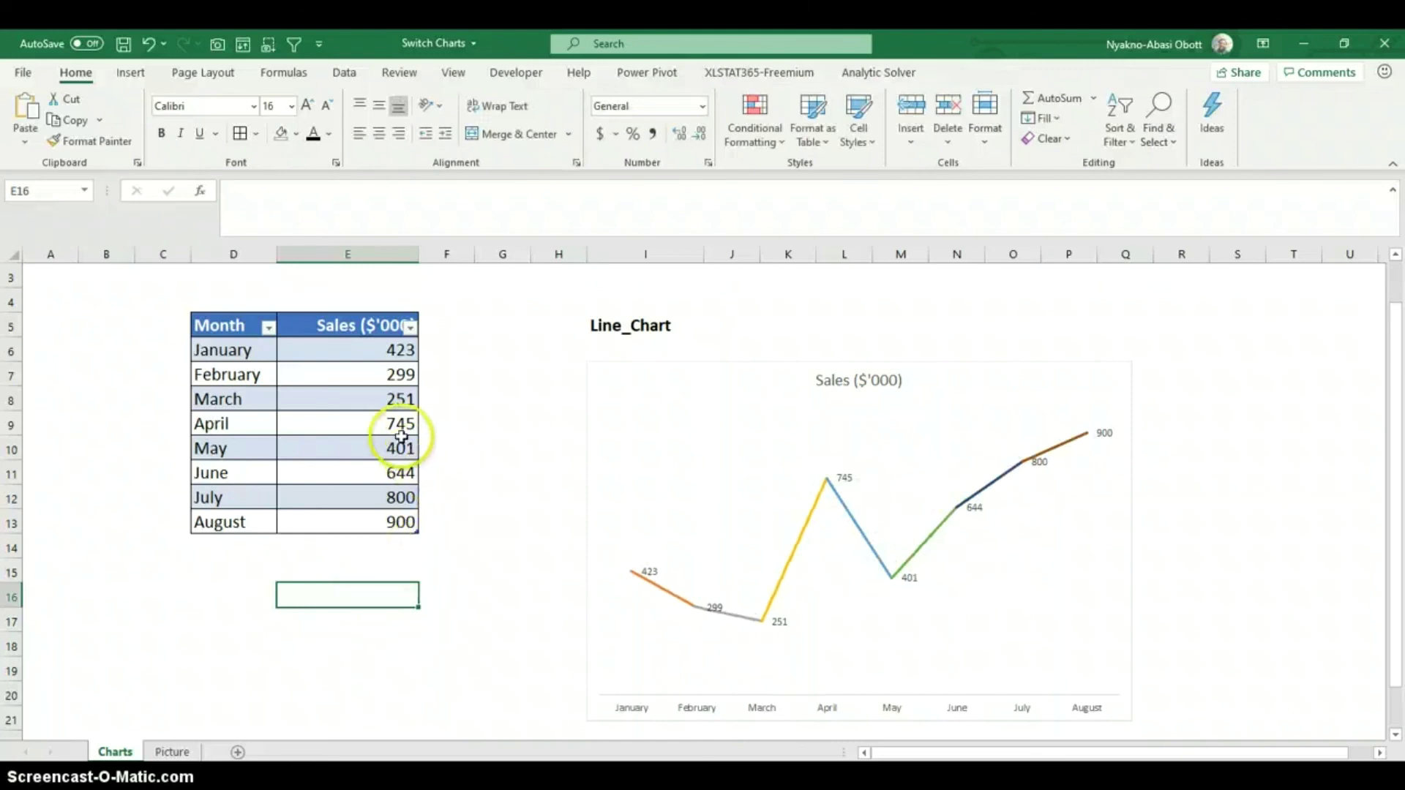
Step: Test the chart switch in cell I5 by choosing Column_Chart, Bar_Chart and finally Column_Chart again from the validation list
left_click(608, 324)
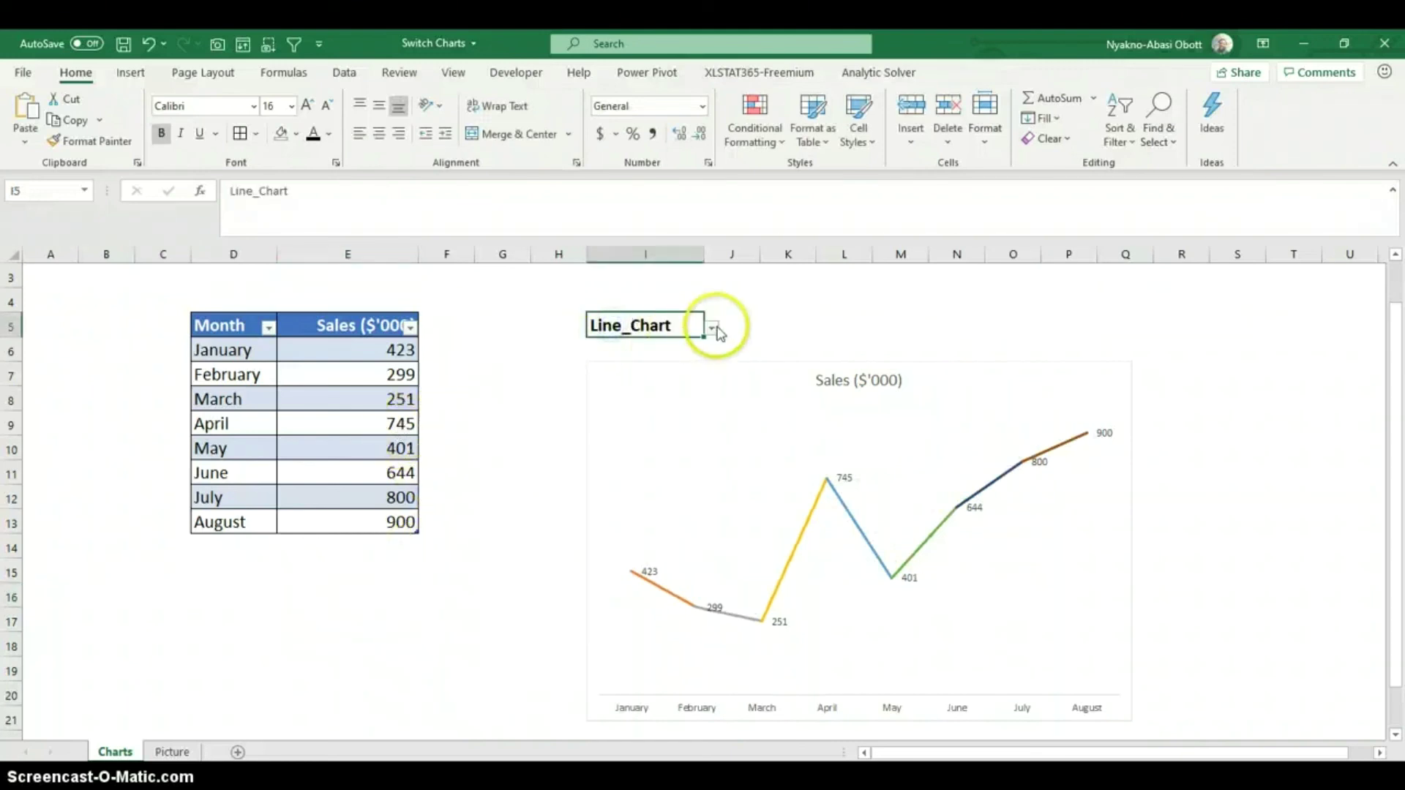
left_click(711, 326)
left_click(656, 343)
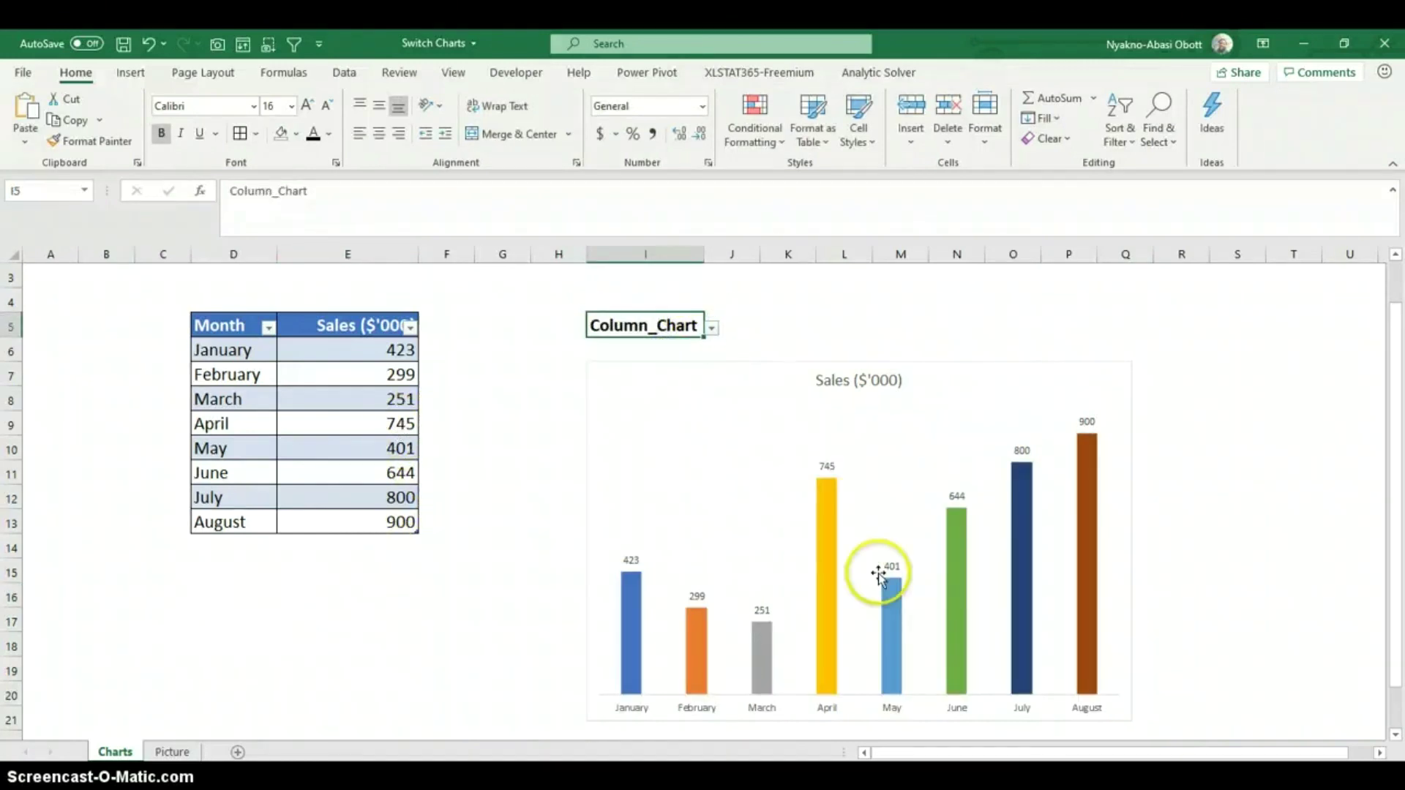
left_click(712, 328)
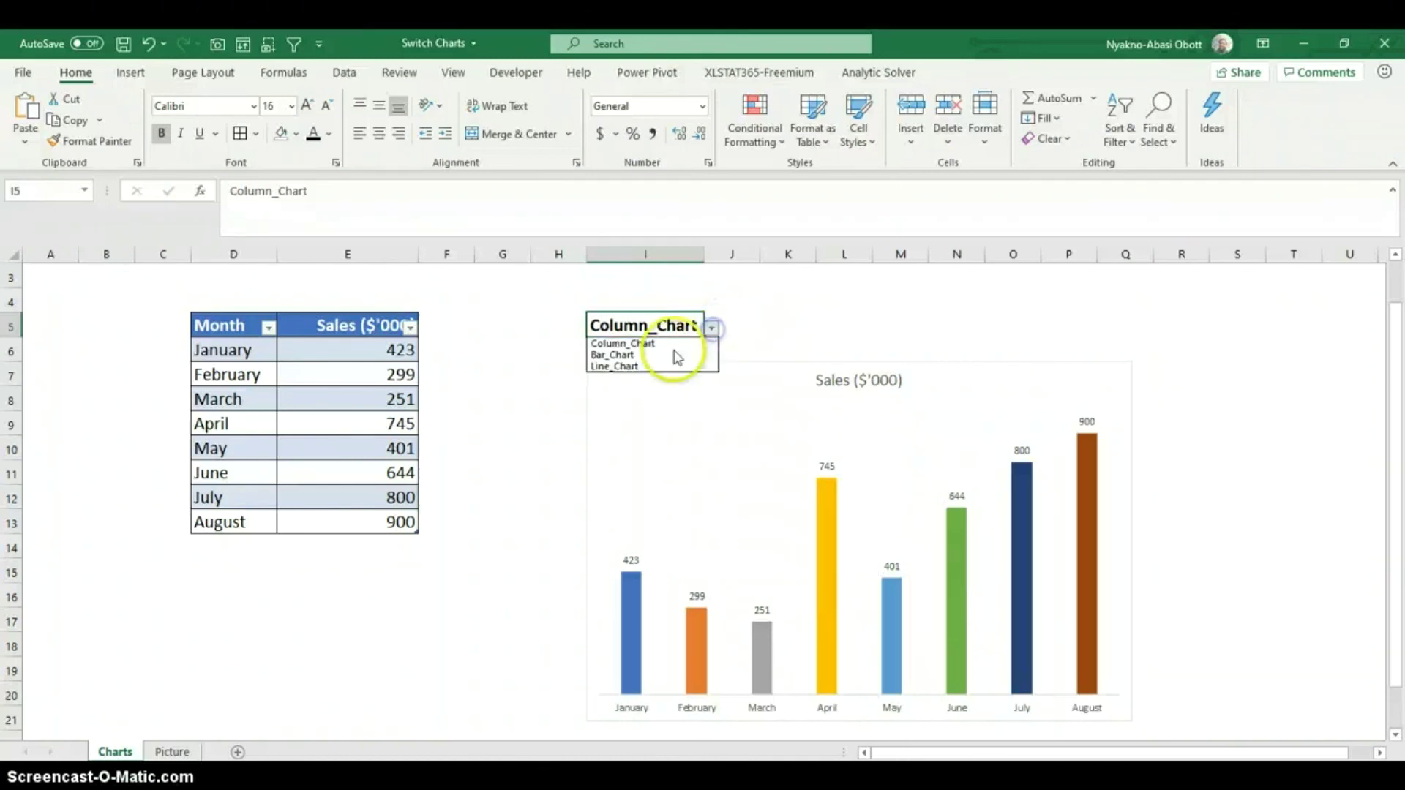
left_click(666, 352)
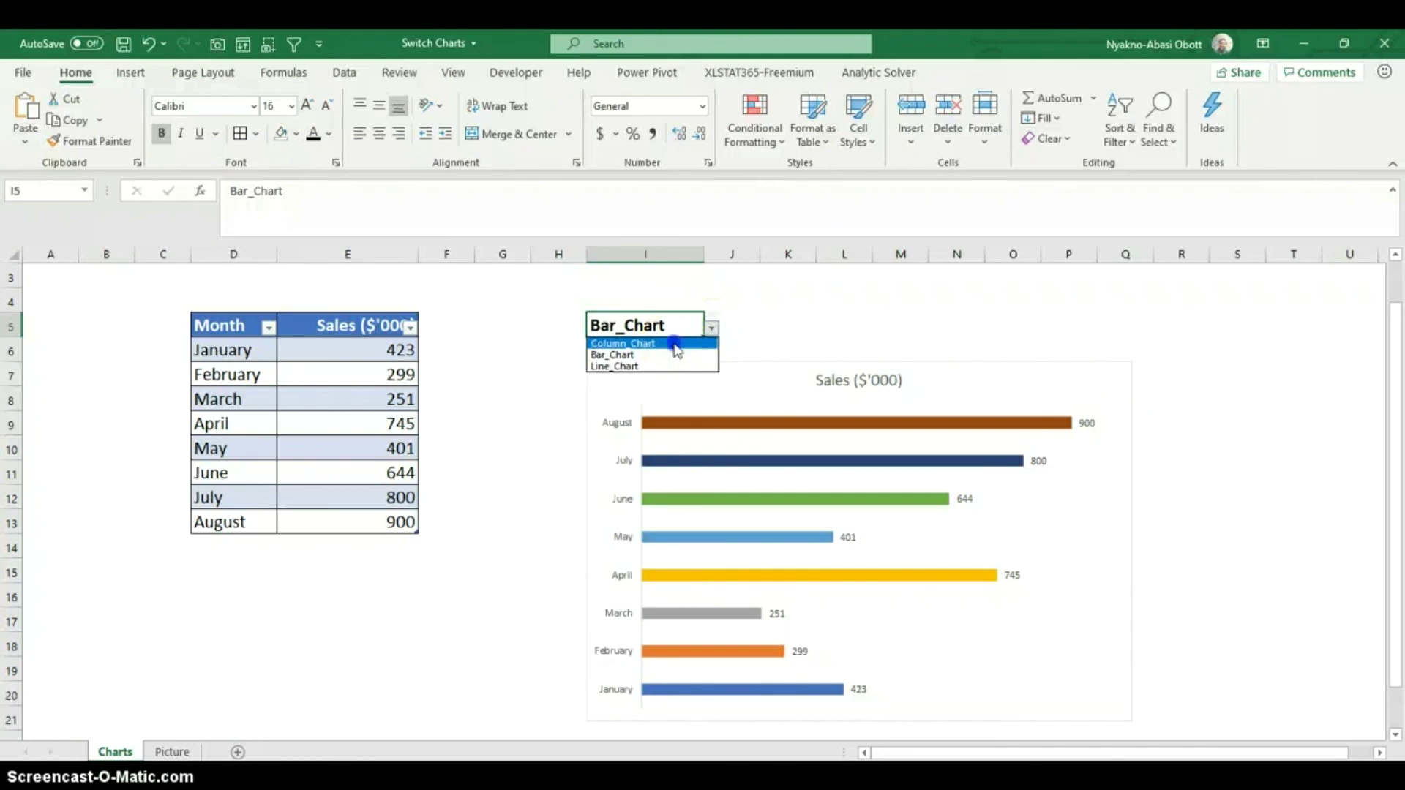
left_click(675, 344)
left_click_drag(1396, 325, 1396, 316)
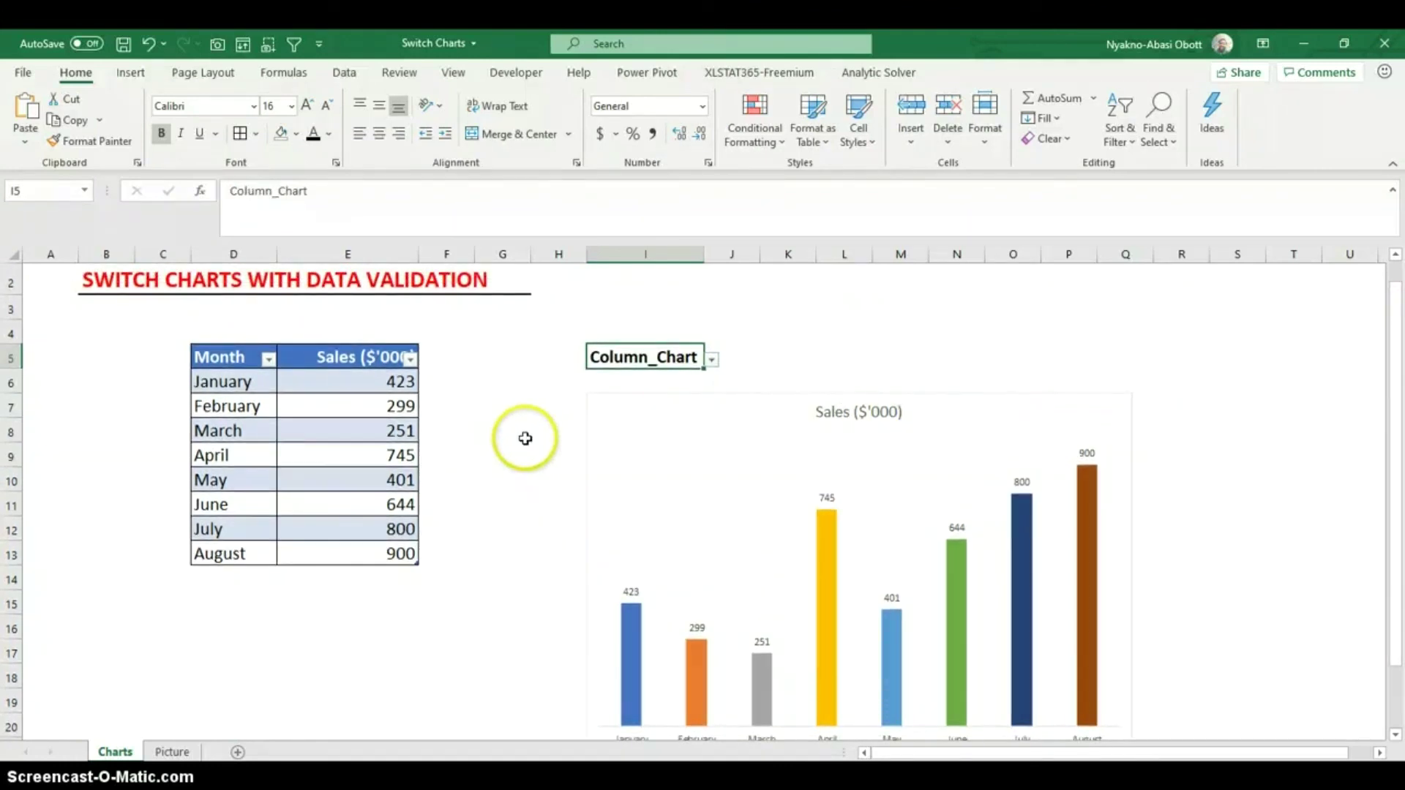